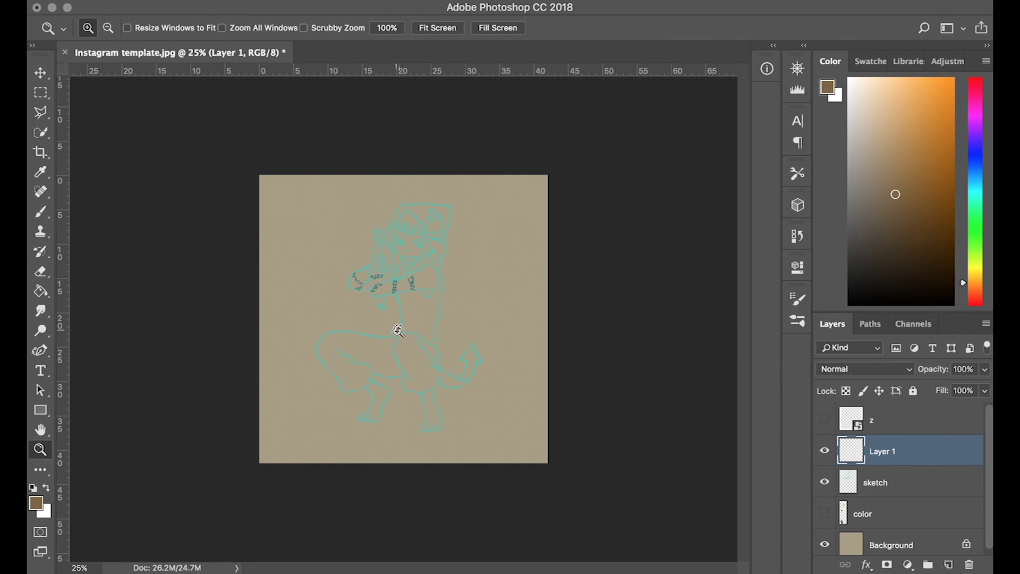
Ink the right torso outline, the torso-leg hook and the back curve down the leg in brown.
left_click_drag(487, 368, 497, 171)
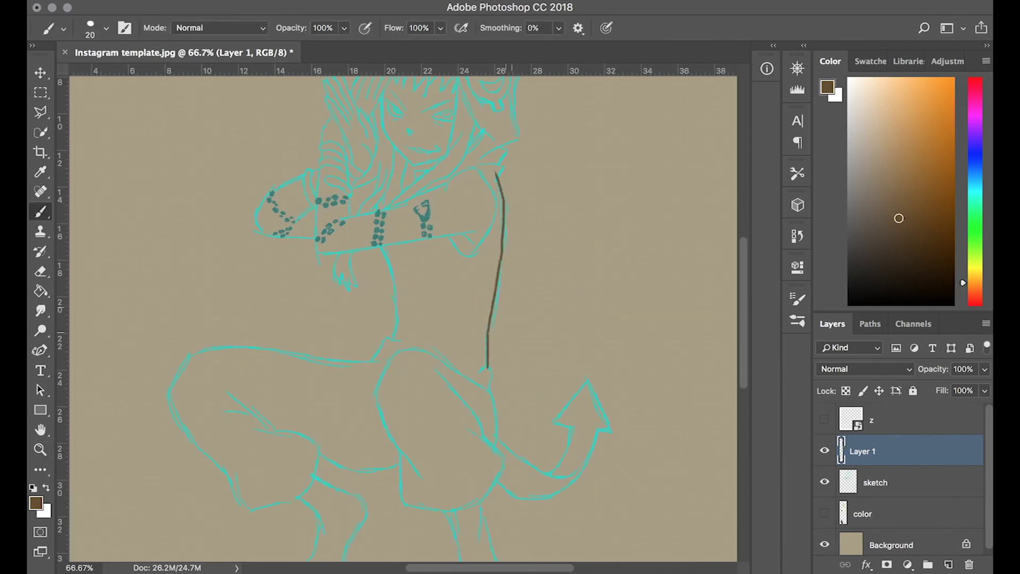
scroll(481, 398, "up", 3)
left_click_drag(487, 375, 452, 333)
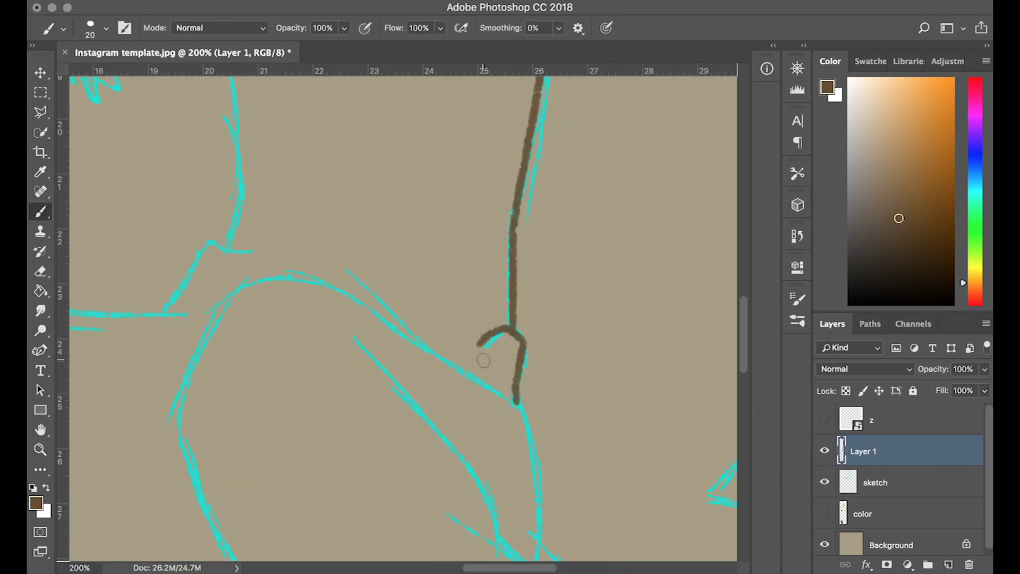
scroll(453, 332, "down", 3)
left_click_drag(534, 427, 393, 184)
key("ctrl+z")
mouse_move(235, 149)
left_mouse_down()
mouse_move(518, 261)
mouse_move(530, 433)
left_mouse_up()
Trace the left body outline and a second line down the leg, redoing the bad stroke.
scroll(363, 205, "left", 5)
left_click_drag(306, 134, 251, 245)
scroll(277, 212, "down", 3)
scroll(276, 213, "left", 2)
left_click_drag(297, 150, 443, 409)
key("ctrl+z")
left_click_drag(299, 154, 453, 409)
Add further brown outline strokes across the legs.
scroll(453, 409, "down", 2)
mouse_move(367, 284)
left_mouse_down()
mouse_move(393, 452)
mouse_move(678, 323)
left_mouse_up()
scroll(642, 324, "up", 2)
left_click_drag(631, 268, 494, 372)
scroll(494, 371, "up", 5)
left_click_drag(433, 213, 565, 386)
scroll(474, 222, "down", 15)
Outline the leg down to the foot, its toes and a longer inner-leg line.
left_click_drag(446, 181, 502, 495)
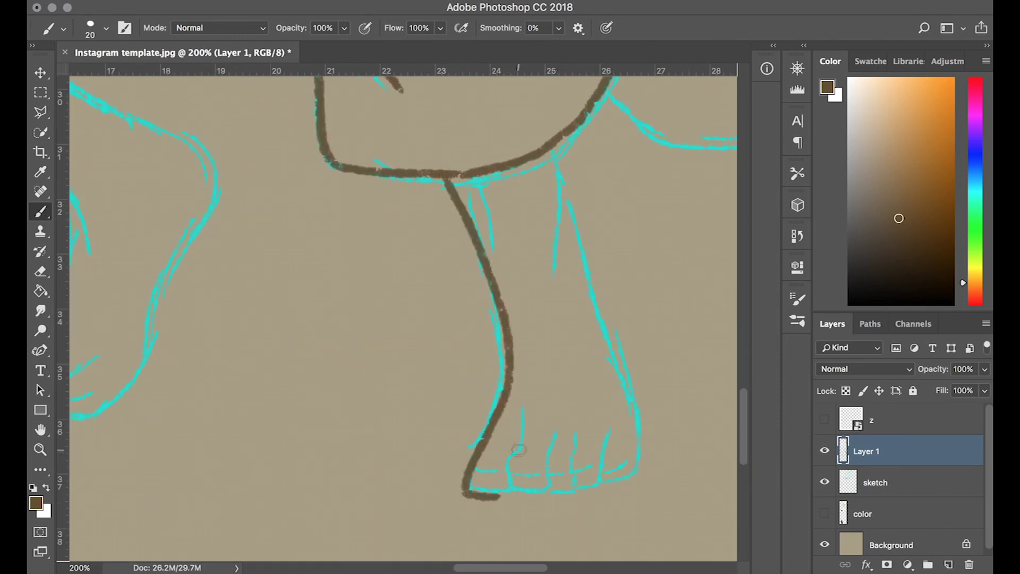
left_click_drag(520, 440, 548, 449)
mouse_move(550, 491)
left_mouse_down()
mouse_move(575, 437)
mouse_move(582, 489)
mouse_move(600, 481)
left_mouse_up()
key("ctrl+z")
mouse_move(606, 427)
left_mouse_down()
mouse_move(632, 404)
mouse_move(552, 156)
mouse_move(555, 233)
left_mouse_up()
key("ctrl+z")
left_click_drag(553, 155, 557, 276)
scroll(557, 258, "up", 6)
scroll(558, 258, "right", 5)
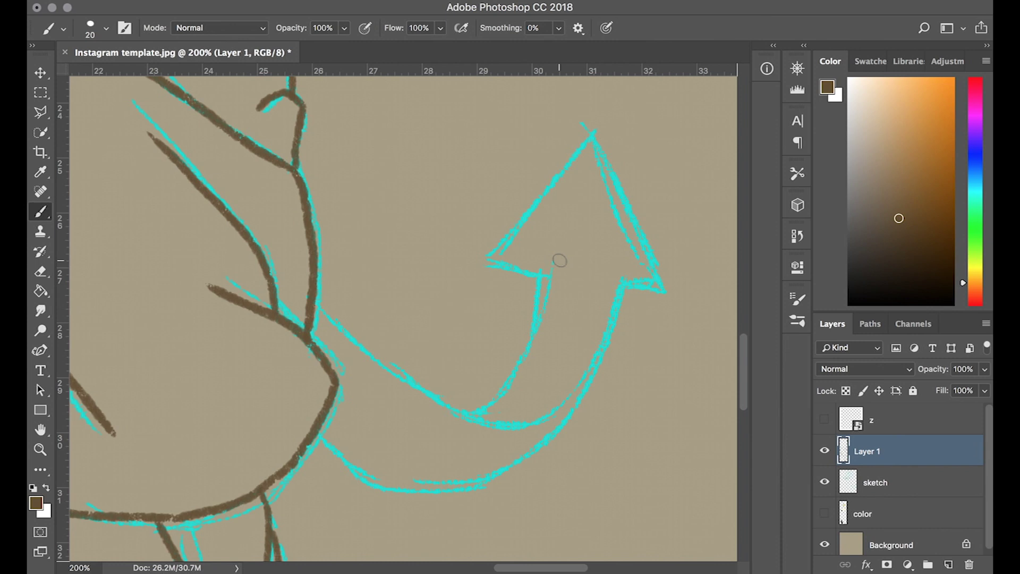
Ink the devil tail's lower and inner curves and the arrowhead's left side.
left_click_drag(319, 444, 612, 285)
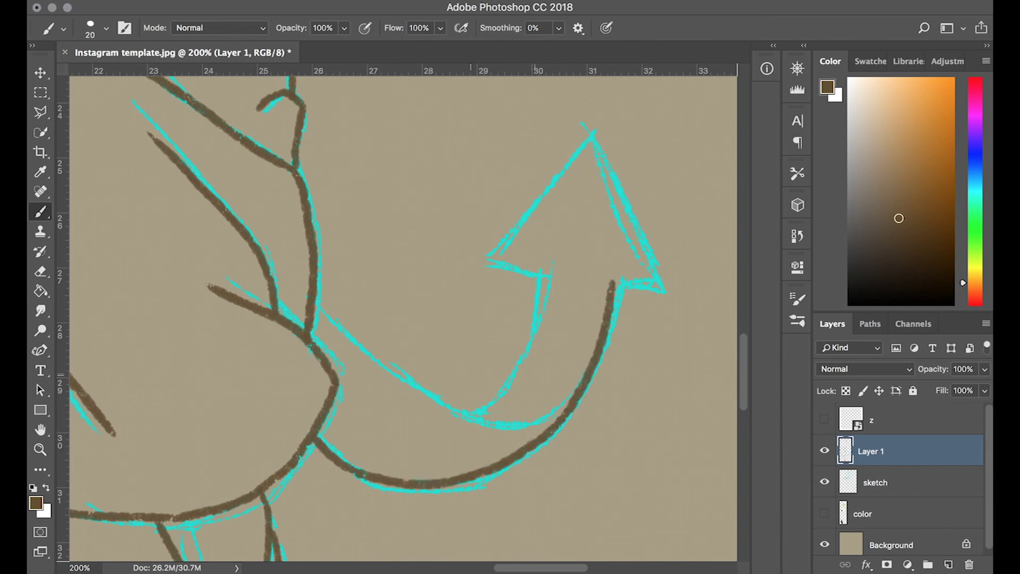
left_click_drag(310, 306, 614, 319)
key("ctrl+z")
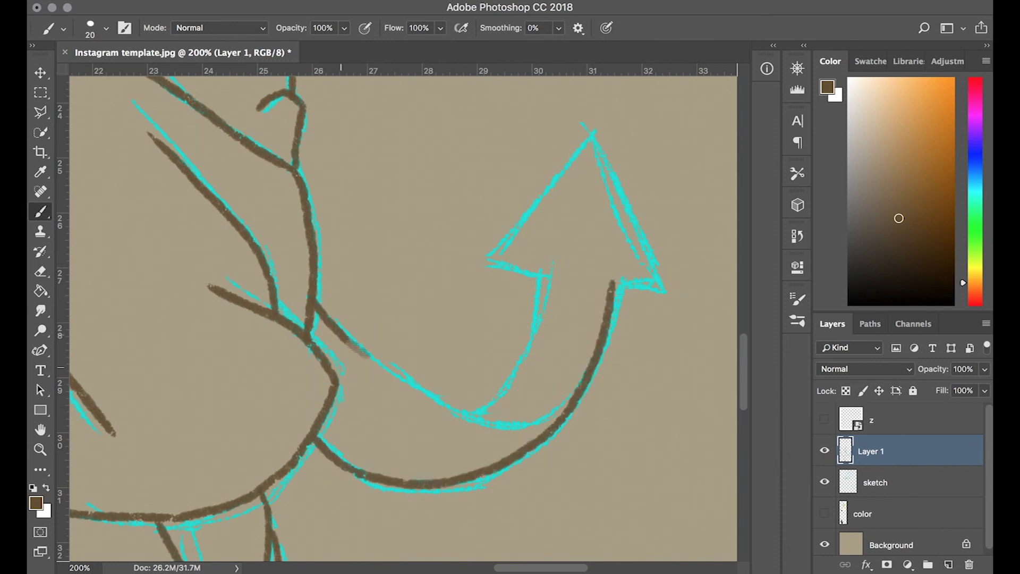
left_click_drag(313, 302, 606, 348)
key("ctrl+z")
left_click_drag(313, 303, 598, 345)
key("ctrl+z")
mouse_move(312, 303)
left_mouse_down()
mouse_move(485, 412)
mouse_move(579, 389)
left_mouse_up()
mouse_move(477, 405)
left_mouse_down()
mouse_move(546, 269)
mouse_move(483, 261)
mouse_move(580, 139)
mouse_move(659, 288)
left_mouse_up()
Ink the hip curve and outline the other leg, foot and toes.
scroll(404, 319, "left", 10)
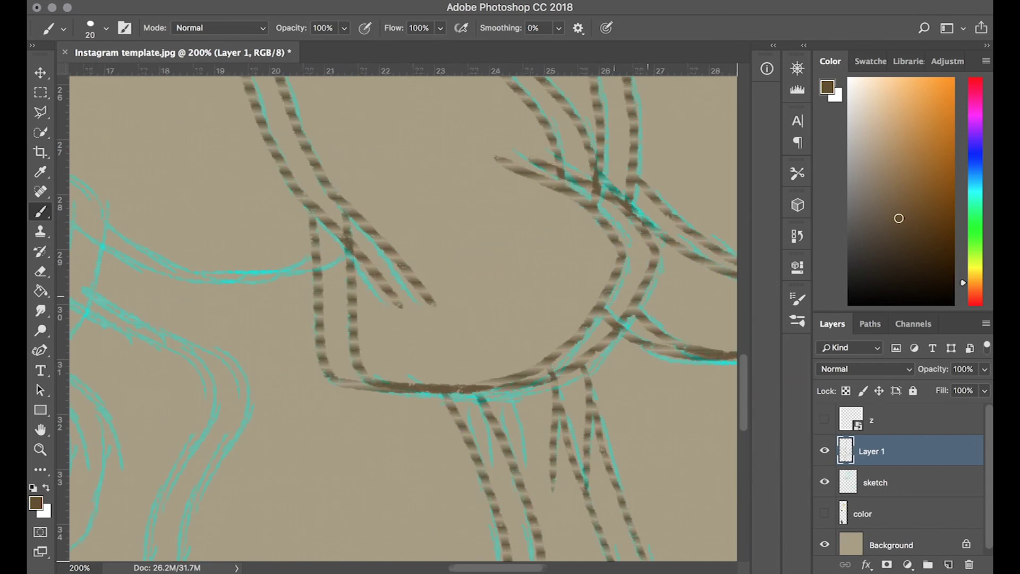
scroll(404, 318, "down", 3)
mouse_move(316, 375)
left_mouse_down()
mouse_move(465, 338)
mouse_move(521, 157)
left_mouse_up()
scroll(520, 160, "down", 5)
scroll(521, 160, "right", 2)
mouse_move(456, 127)
left_mouse_down()
mouse_move(547, 419)
mouse_move(496, 405)
left_mouse_up()
mouse_move(419, 198)
left_mouse_down()
mouse_move(444, 215)
mouse_move(488, 322)
mouse_move(351, 431)
mouse_move(368, 451)
left_mouse_up()
mouse_move(409, 399)
left_mouse_down()
mouse_move(366, 443)
mouse_move(397, 446)
left_mouse_up()
mouse_move(443, 397)
left_mouse_down()
mouse_move(416, 445)
mouse_move(460, 403)
left_mouse_up()
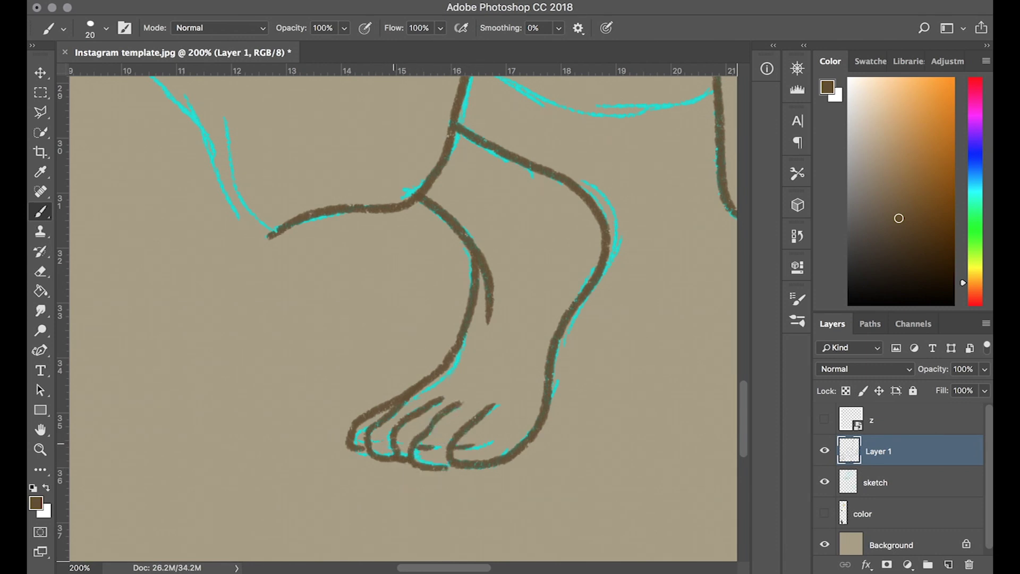
Draw a brown line across the upper leg, redrawing it once.
scroll(404, 319, "right", 5)
scroll(404, 319, "right", 5)
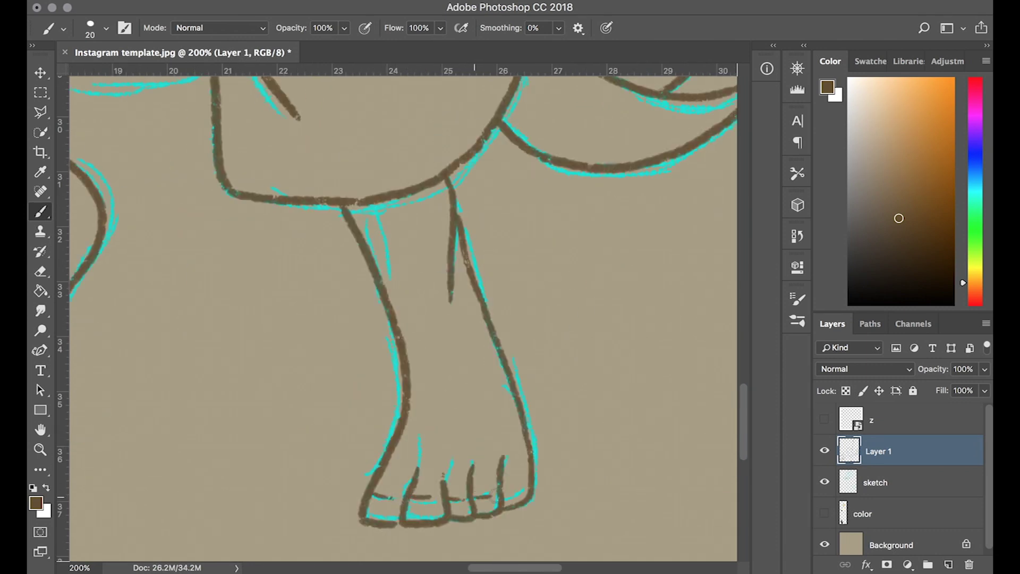
scroll(551, 440, "left", 5)
scroll(551, 430, "up", 5)
left_click_drag(335, 256, 579, 280)
key("ctrl+z")
left_click_drag(334, 257, 576, 281)
scroll(505, 291, "left", 8)
Rotate the canvas upside down and ink the hip, buttock and lower-leg curves.
key("r")
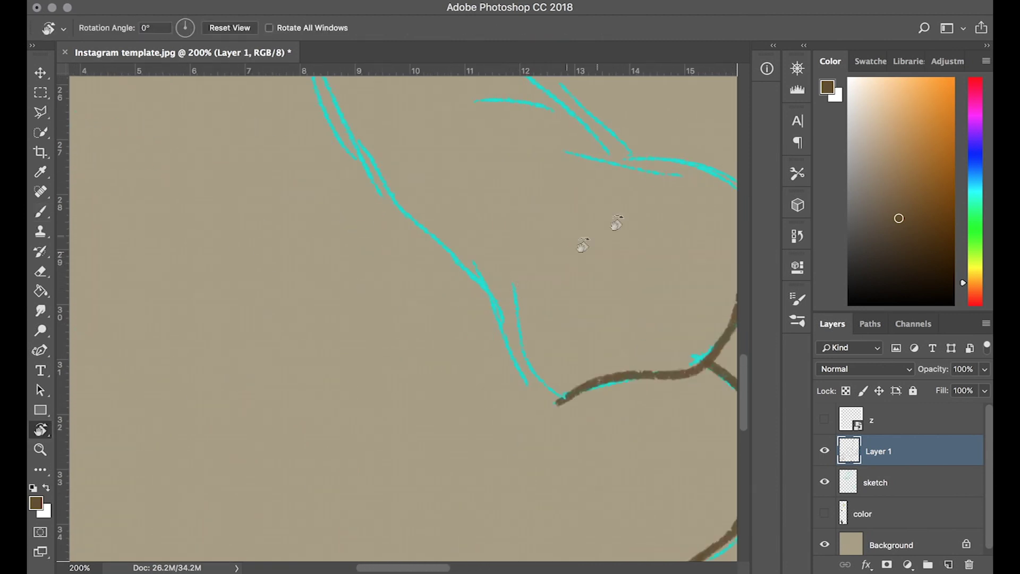
left_click_drag(583, 245, 615, 338)
key("b")
left_click_drag(667, 380, 550, 208)
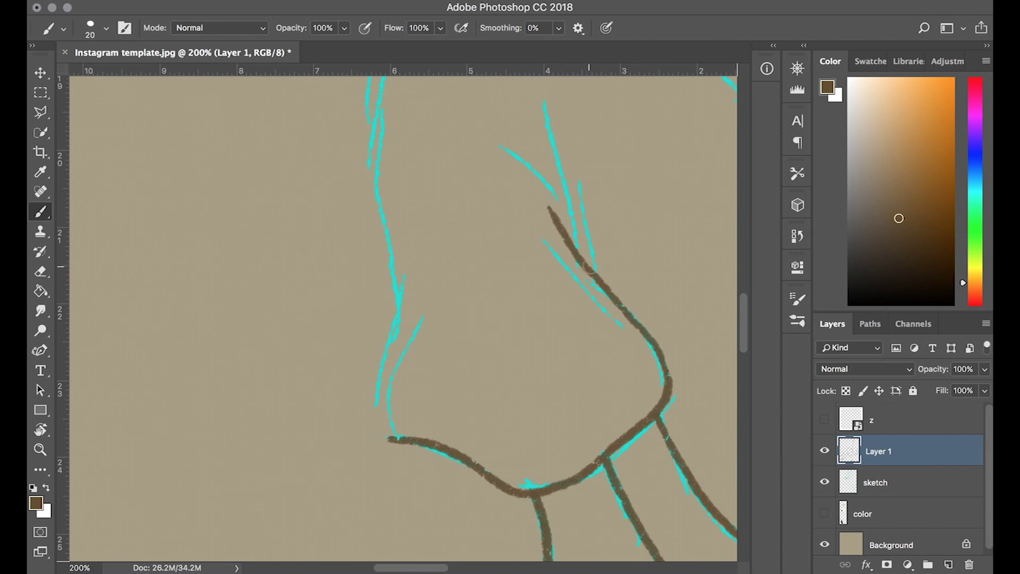
left_click_drag(589, 270, 510, 134)
left_click_drag(563, 199, 540, 94)
left_click_drag(391, 438, 400, 381)
Stroke along the thigh and the body's top-left curve, then return the canvas upright.
scroll(400, 381, "up", 5)
scroll(399, 381, "left", 2)
mouse_move(469, 367)
left_mouse_down()
mouse_move(430, 441)
mouse_move(443, 121)
left_mouse_up()
scroll(451, 182, "right", 9)
scroll(451, 182, "up", 3)
left_click_drag(200, 200, 319, 147)
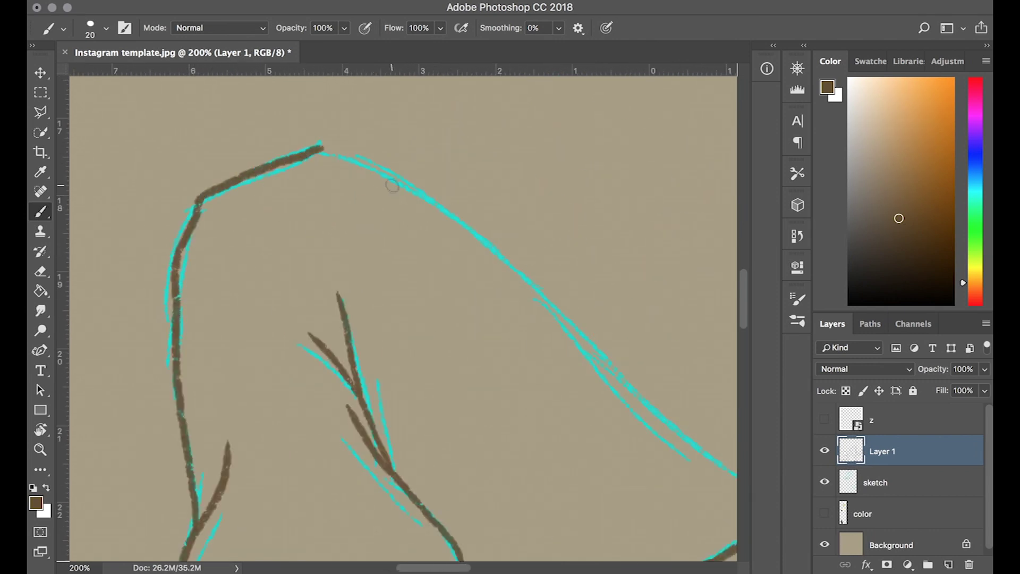
key("r")
left_click_drag(394, 186, 315, 190)
Zoom out to 100% and trace the left curve of the knee.
key("b")
left_click(422, 252, "alt")
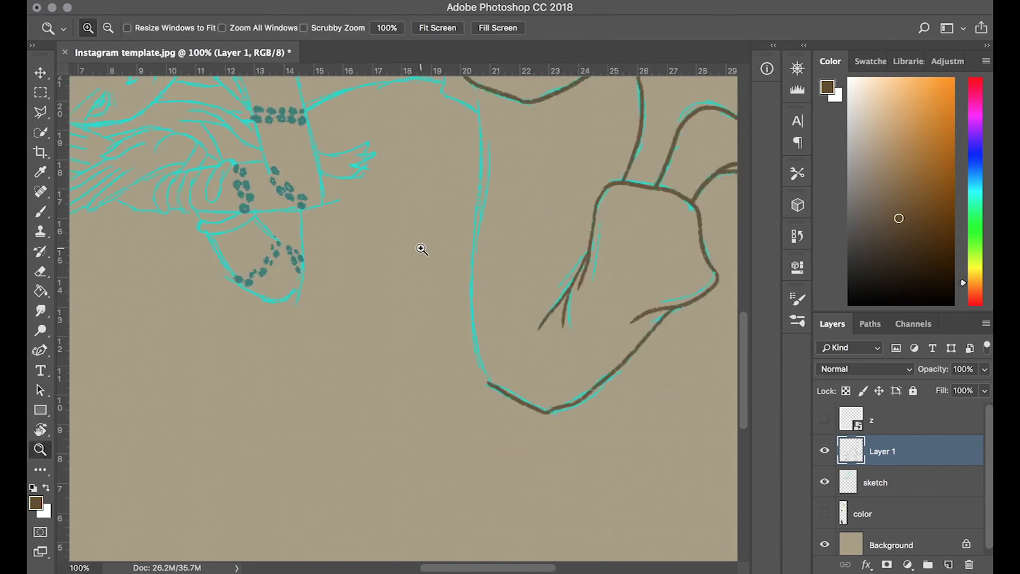
left_click_drag(486, 379, 477, 106)
scroll(404, 319, "up", 5)
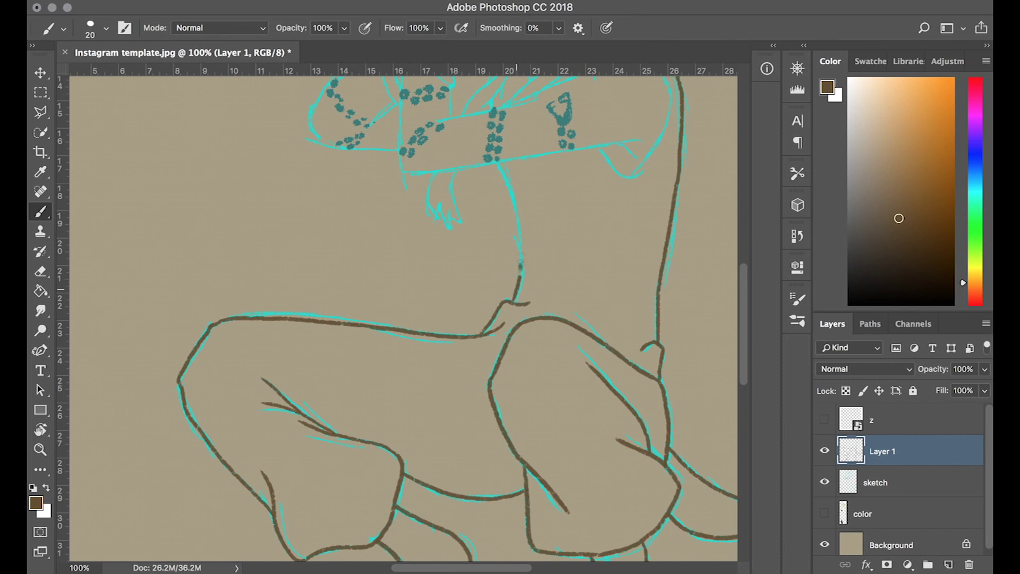
Ink the neck line, the right shoulder curve and the folded arm line.
left_click_drag(521, 268, 497, 162)
scroll(575, 221, "up", 3)
left_click_drag(608, 241, 611, 106)
key("ctrl+z")
left_click_drag(608, 240, 567, 149)
left_click_drag(381, 242, 615, 208)
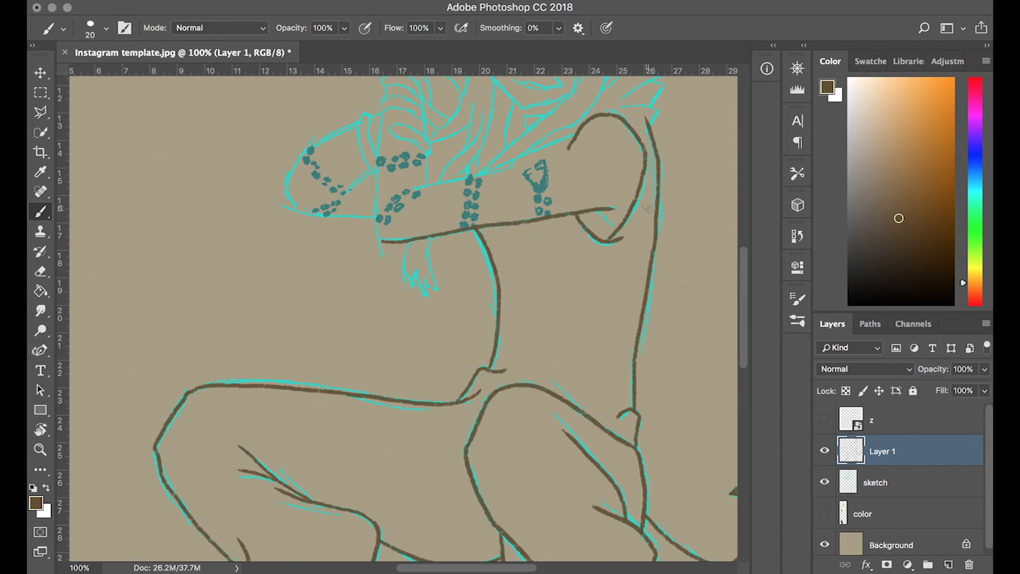
key("ctrl+z")
Trace the hood's edge down to the shoulder and its right edge.
scroll(541, 170, "up", 5)
scroll(541, 170, "up", 5)
mouse_move(460, 101)
left_mouse_down()
mouse_move(518, 144)
mouse_move(616, 299)
left_mouse_up()
mouse_move(654, 107)
left_mouse_down()
mouse_move(654, 168)
mouse_move(580, 332)
left_mouse_up()
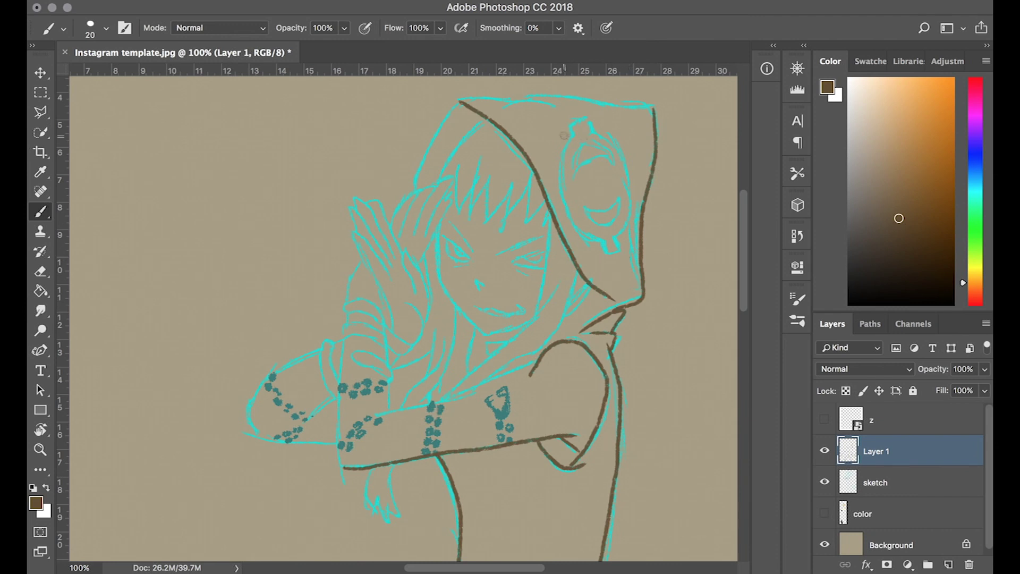
Ink the hood's top edge and the ear ornament with its crescent mouth.
left_click_drag(456, 100, 637, 107)
mouse_move(592, 133)
left_mouse_down()
mouse_move(564, 212)
mouse_move(621, 252)
mouse_move(594, 130)
left_mouse_up()
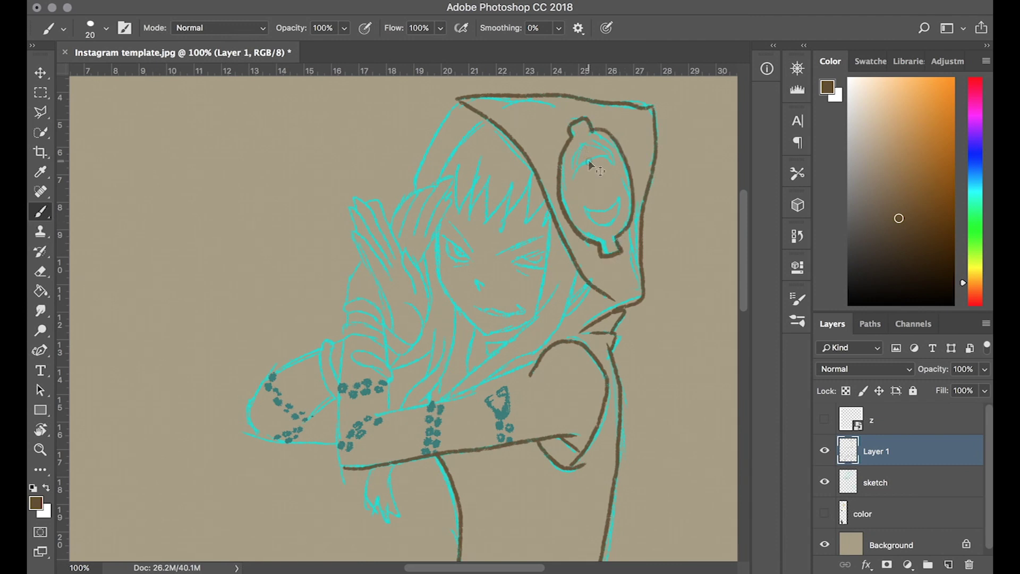
left_click_drag(611, 145, 622, 237)
left_click_drag(618, 198, 580, 200)
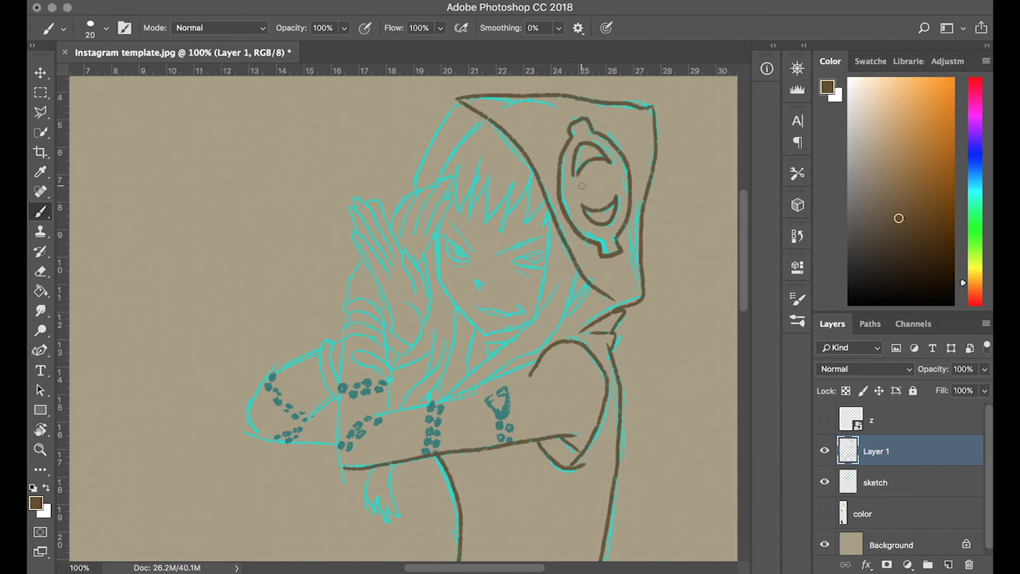
Trace the hood's left edge and the neck, shoulder and upper arm lines.
scroll(587, 175, "left", 3)
left_click_drag(499, 100, 458, 185)
scroll(473, 178, "left", 3)
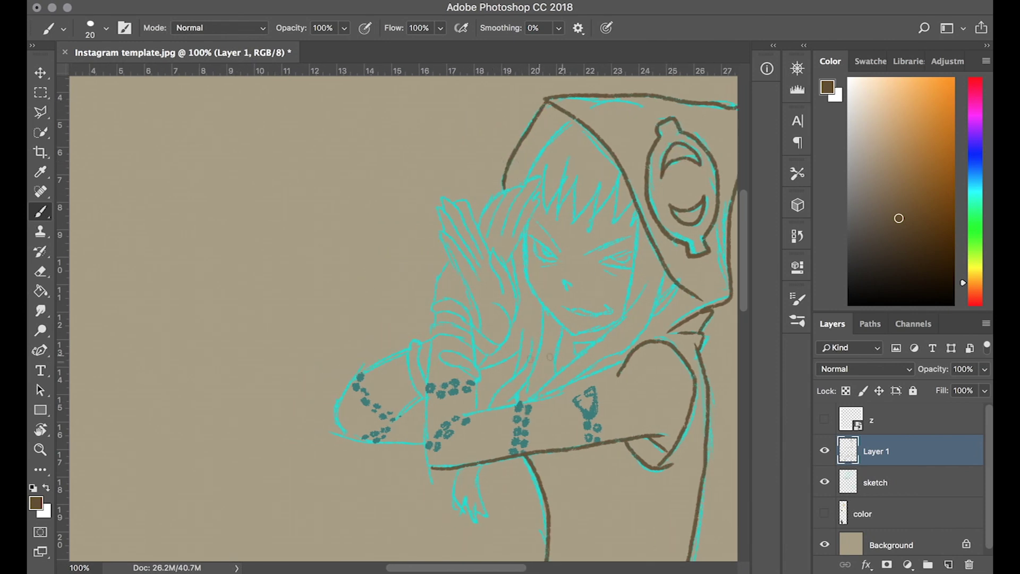
left_click_drag(512, 405, 620, 364)
left_click_drag(566, 387, 651, 319)
left_click_drag(533, 399, 640, 282)
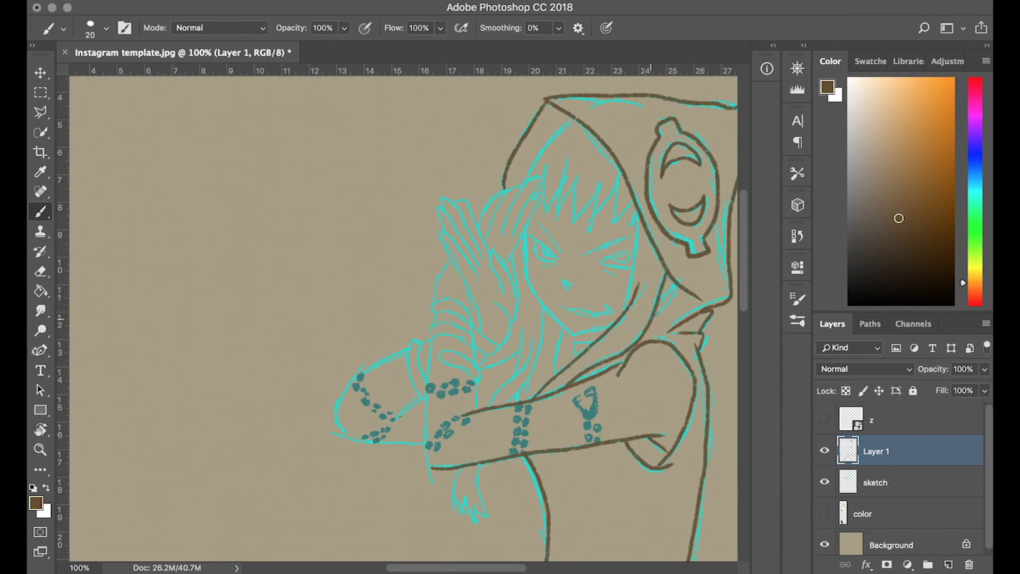
Draw the hair beside the face and the spiky bang strands.
left_click_drag(618, 176, 626, 308)
mouse_move(544, 167)
left_mouse_down()
mouse_move(543, 211)
mouse_move(617, 212)
left_mouse_up()
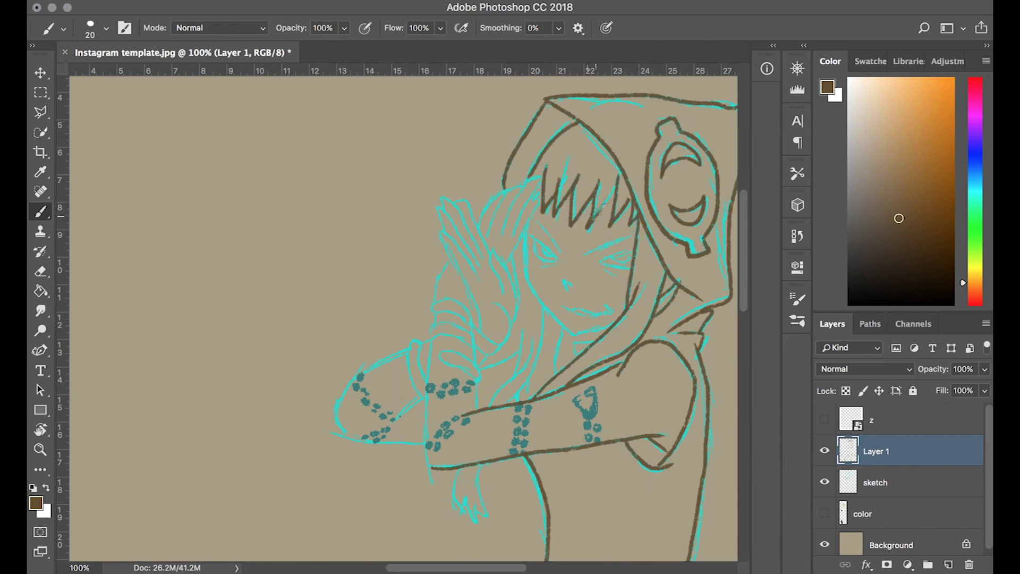
scroll(552, 238, "down", 2)
left_click_drag(481, 203, 499, 174)
mouse_move(510, 168)
left_mouse_down()
mouse_move(489, 222)
mouse_move(505, 216)
left_mouse_up()
left_click_drag(542, 151, 517, 210)
left_click_drag(540, 174, 512, 245)
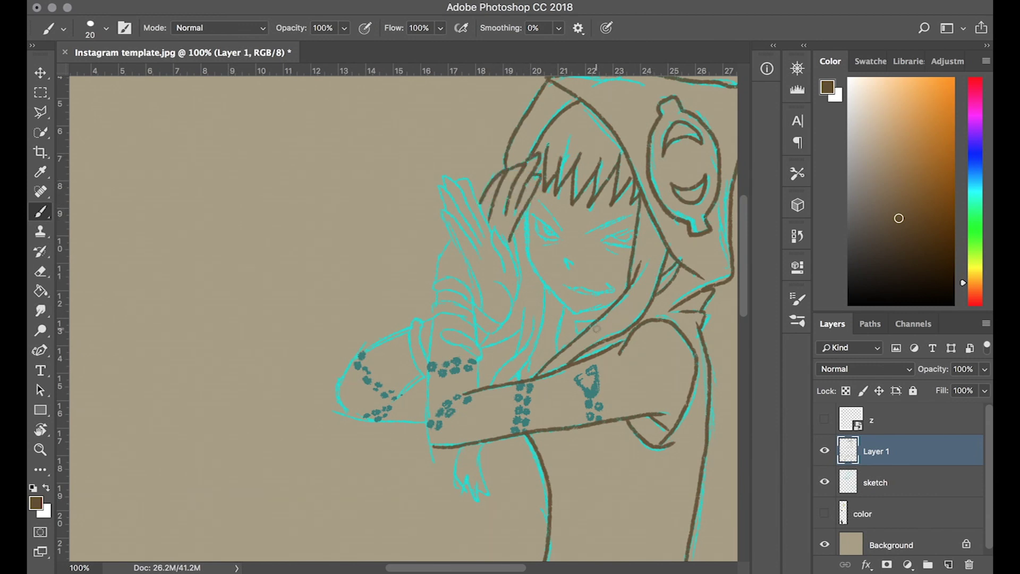
Outline the raised hand's fingers, thumb and palm edge, redoing rejected strokes.
scroll(596, 329, "down", 2)
scroll(596, 329, "left", 2)
left_click_drag(477, 186, 514, 282)
mouse_move(513, 228)
left_mouse_down()
mouse_move(486, 196)
mouse_move(510, 213)
left_mouse_up()
key("ctrl+z")
key("ctrl+z")
mouse_move(477, 148)
left_mouse_down()
mouse_move(520, 218)
mouse_move(525, 204)
left_mouse_up()
key("ctrl+z")
left_click_drag(545, 279, 526, 201)
left_click_drag(535, 298, 525, 252)
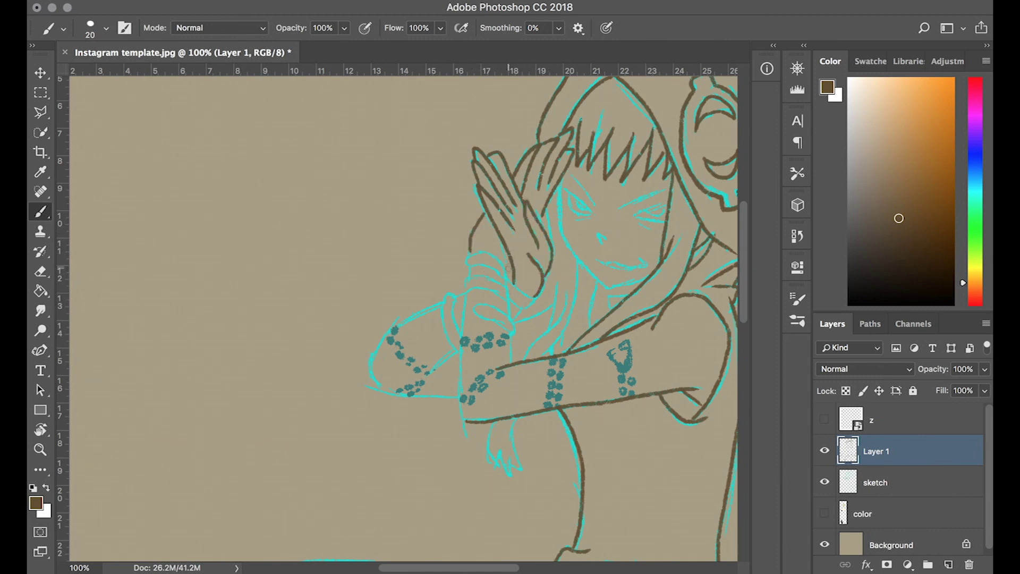
Ink the wrist cuff, sleeve fold loop and outer sleeve contours in brown.
left_click(502, 271)
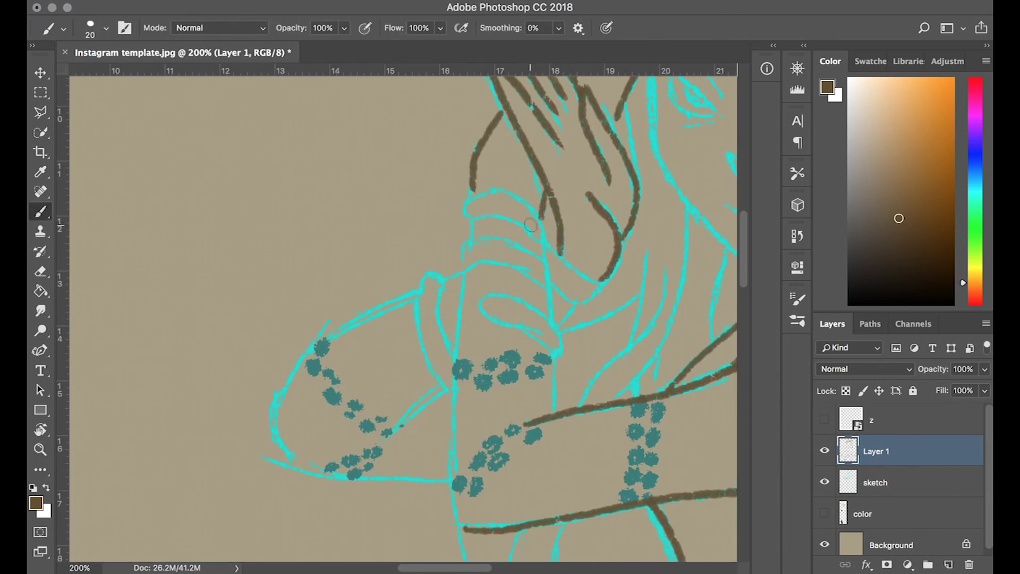
left_click_drag(475, 215, 539, 255)
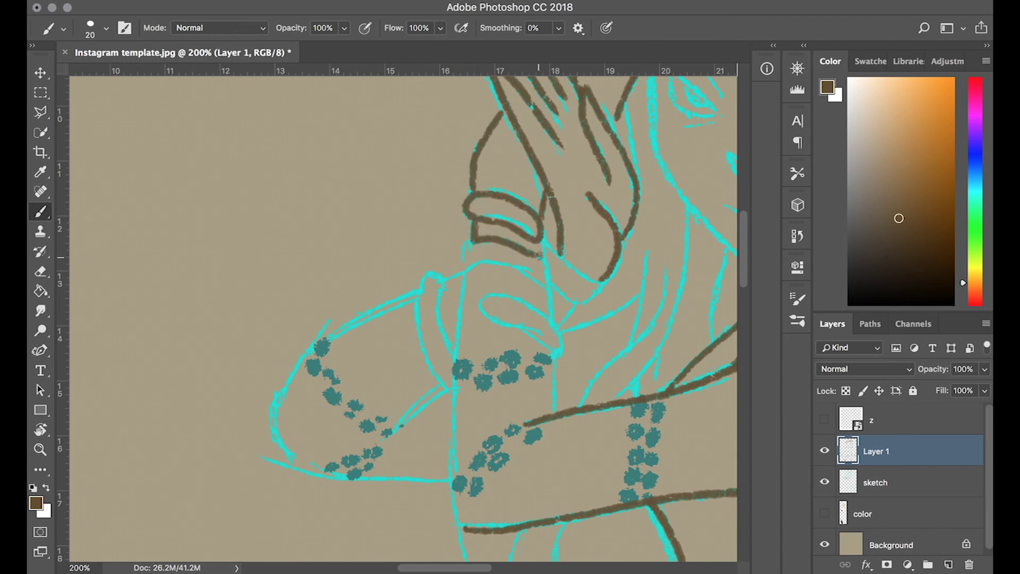
left_click_drag(469, 239, 461, 270)
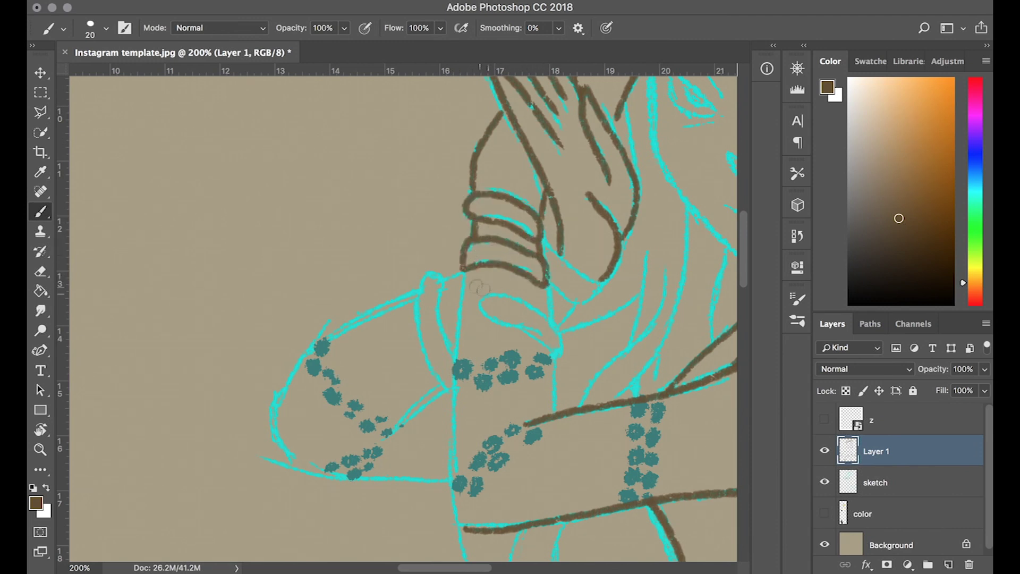
scroll(473, 274, "down", 3)
left_click_drag(451, 206, 445, 461)
mouse_move(531, 208)
left_mouse_down()
mouse_move(548, 269)
mouse_move(531, 279)
mouse_move(541, 339)
left_mouse_up()
scroll(539, 337, "left", 2)
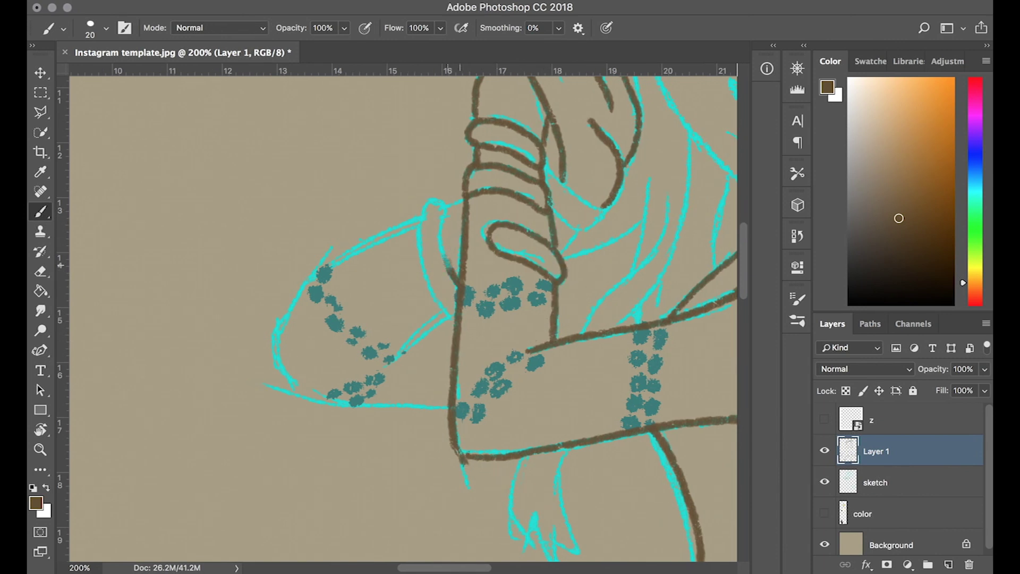
left_click_drag(441, 311, 450, 215)
left_click_drag(543, 197, 548, 167)
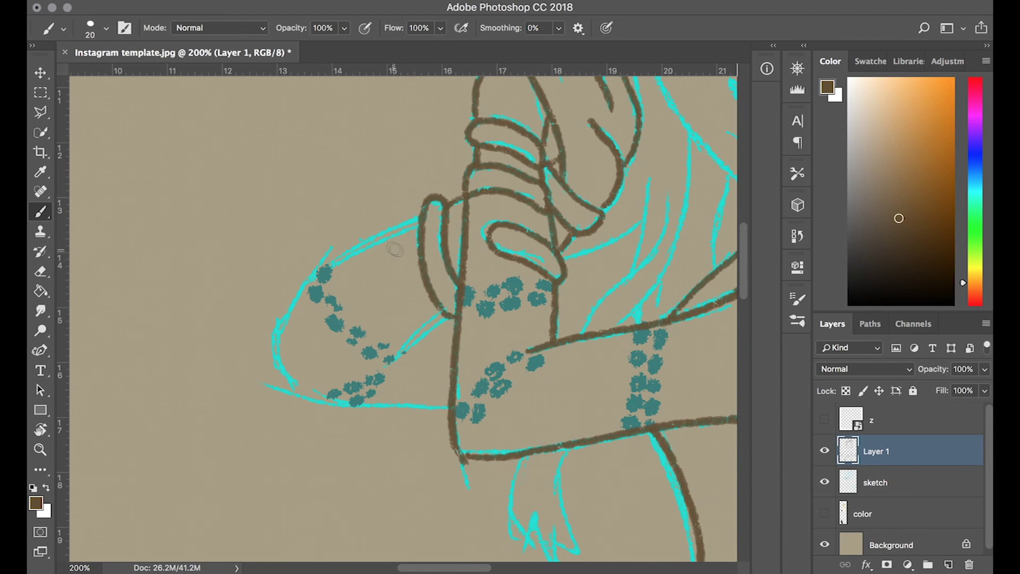
left_click_drag(415, 218, 450, 410)
left_click_drag(450, 319, 406, 346)
scroll(370, 235, "right", 5)
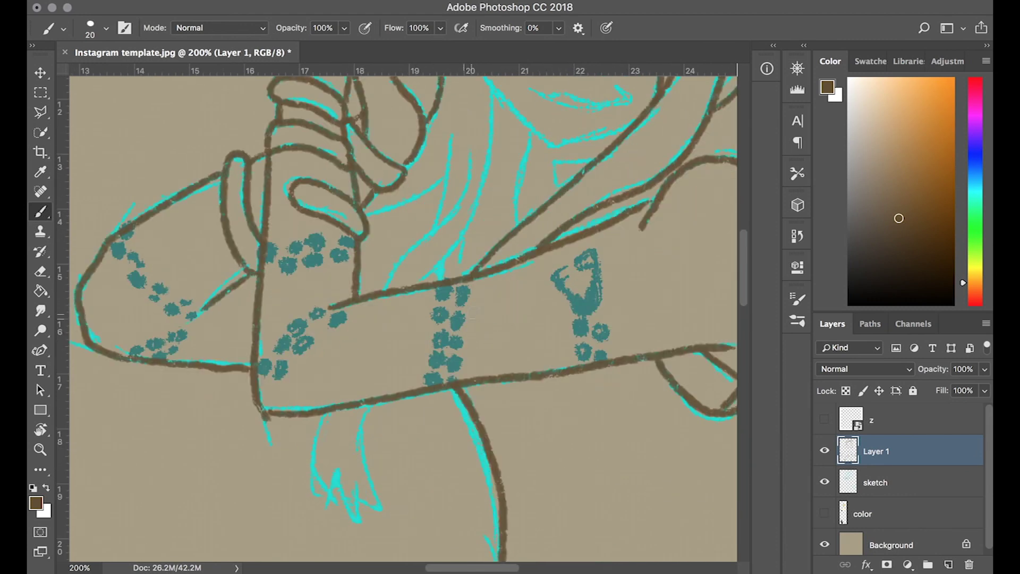
Trace the crossed arm sketch lines and the hand outline in brown.
mouse_move(370, 235)
left_mouse_down()
mouse_move(445, 180)
mouse_move(444, 244)
mouse_move(382, 311)
left_mouse_up()
left_click_drag(472, 189, 419, 303)
left_click_drag(494, 109, 439, 287)
scroll(399, 360, "down", 5)
scroll(398, 360, "left", 3)
left_click_drag(367, 367, 415, 356)
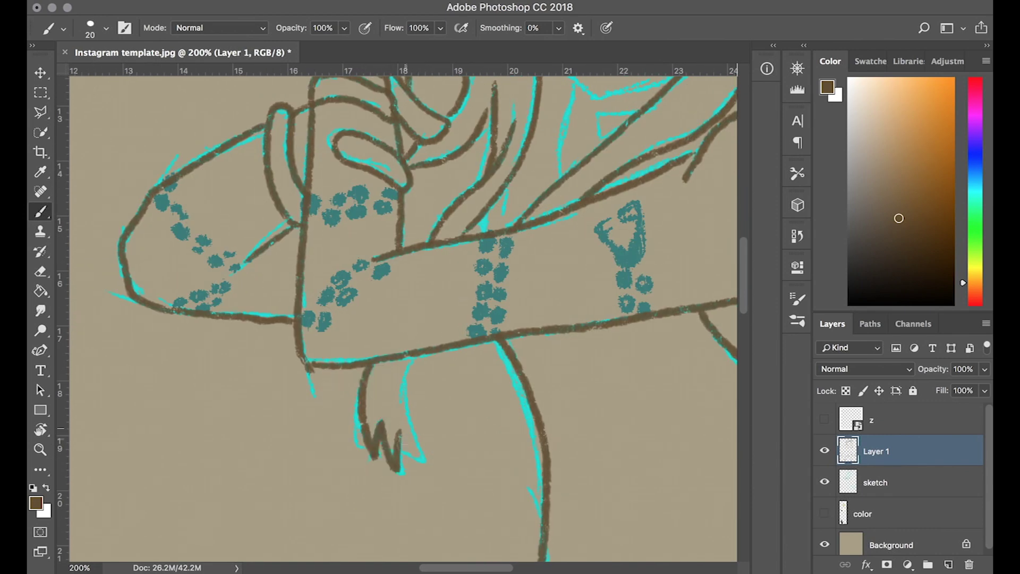
scroll(414, 356, "up", 3)
scroll(414, 356, "right", 2)
scroll(521, 287, "up", 3)
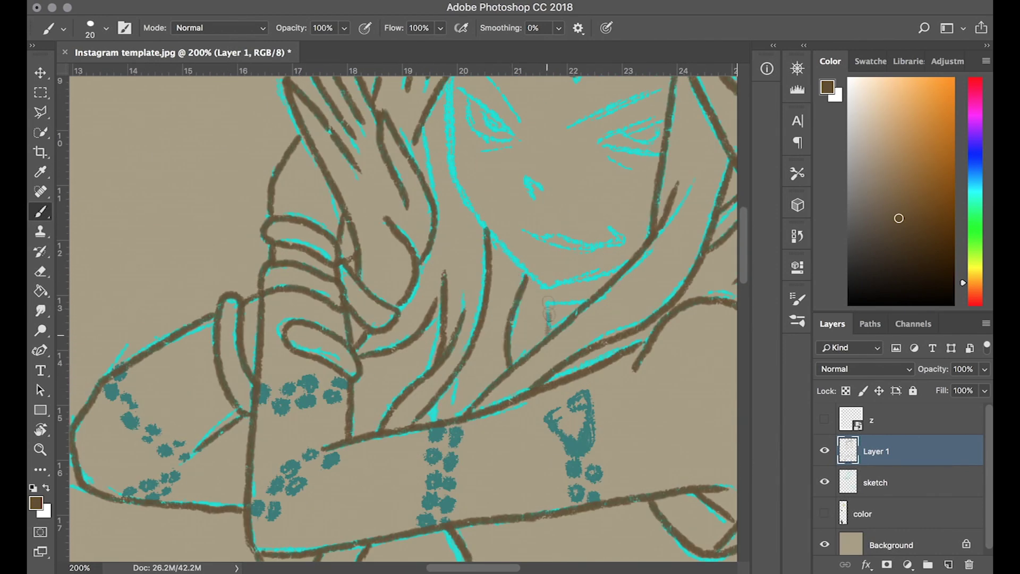
scroll(565, 204, "up", 1)
scroll(565, 204, "up", 2)
Ink the face outline, jawline and mouth, undoing the rejected nose stroke.
mouse_move(408, 176)
left_mouse_down()
mouse_move(495, 384)
mouse_move(583, 357)
left_mouse_up()
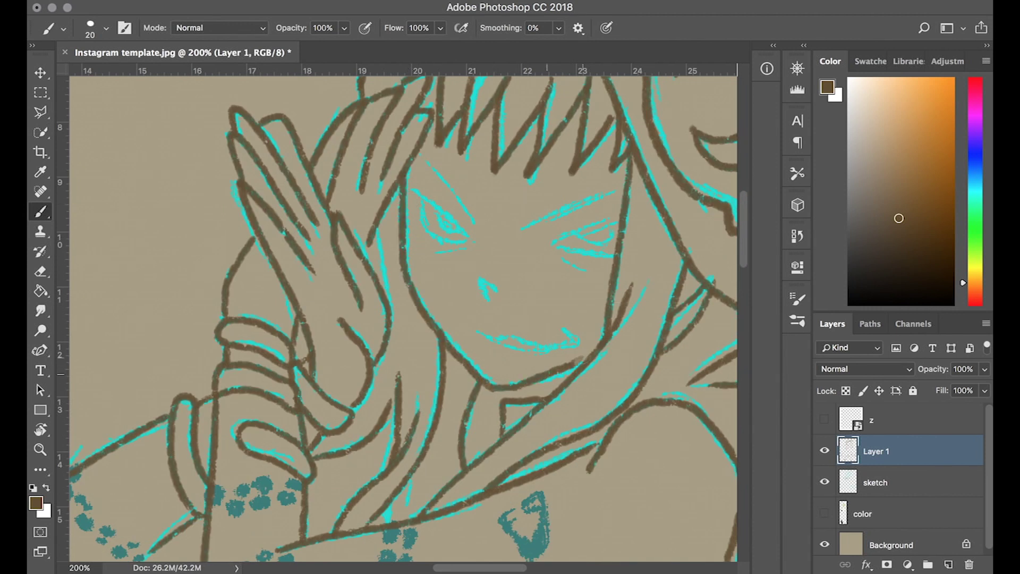
left_click_drag(473, 330, 577, 344)
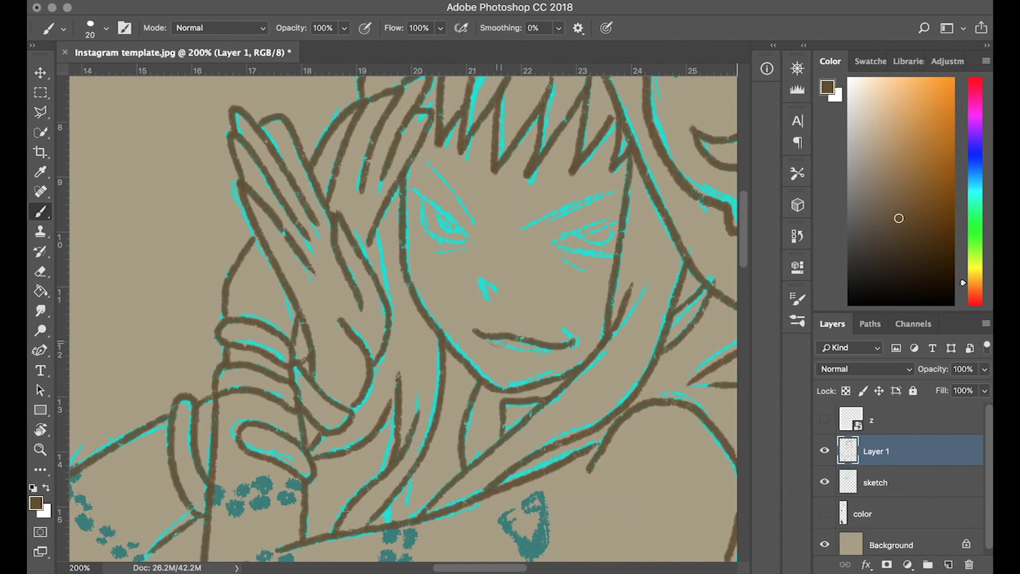
left_click_drag(497, 288, 490, 301)
key("ctrl+z")
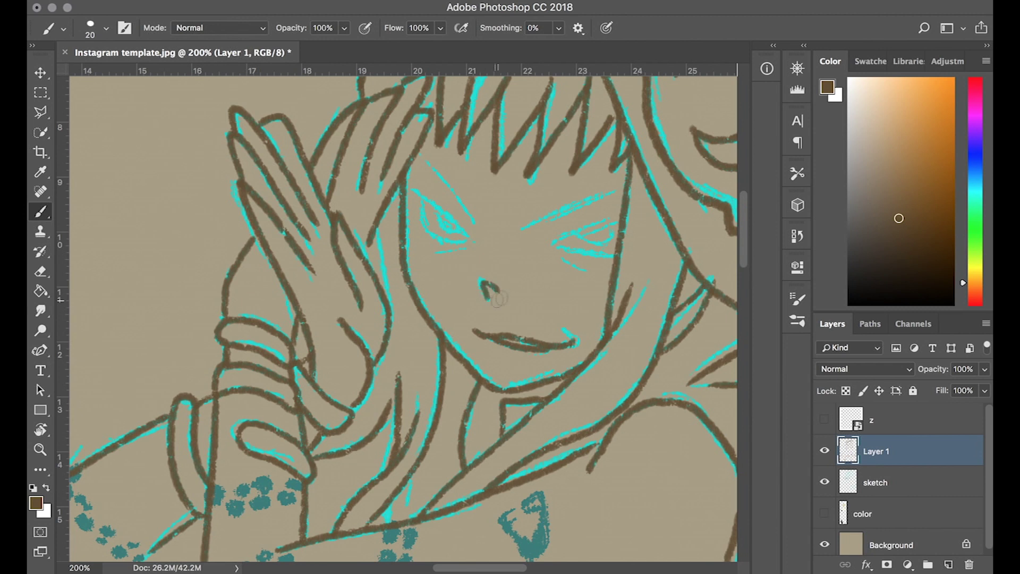
Ink the right eyebrow, right eye lines and the line above the left eye, undoing the last stroke.
left_click_drag(524, 230, 617, 205)
left_click_drag(553, 244, 617, 220)
mouse_move(555, 246)
left_mouse_down()
mouse_move(606, 258)
mouse_move(616, 228)
mouse_move(595, 267)
left_mouse_up()
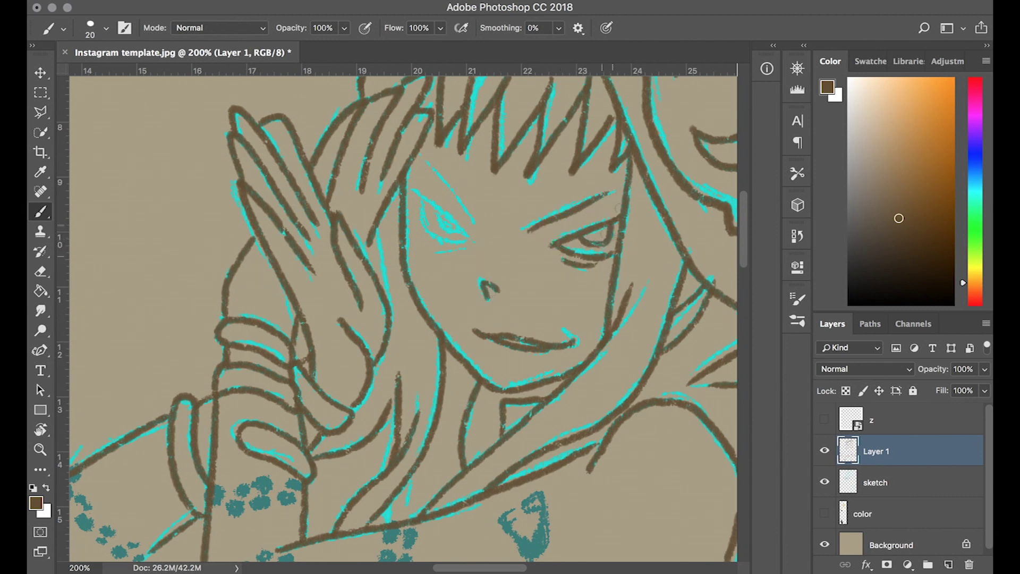
mouse_move(472, 221)
left_mouse_down()
mouse_move(428, 163)
mouse_move(475, 223)
mouse_move(416, 191)
mouse_move(442, 223)
left_mouse_up()
key("ctrl+z")
Zoom the canvas view out and back in with the Zoom tool.
key("z")
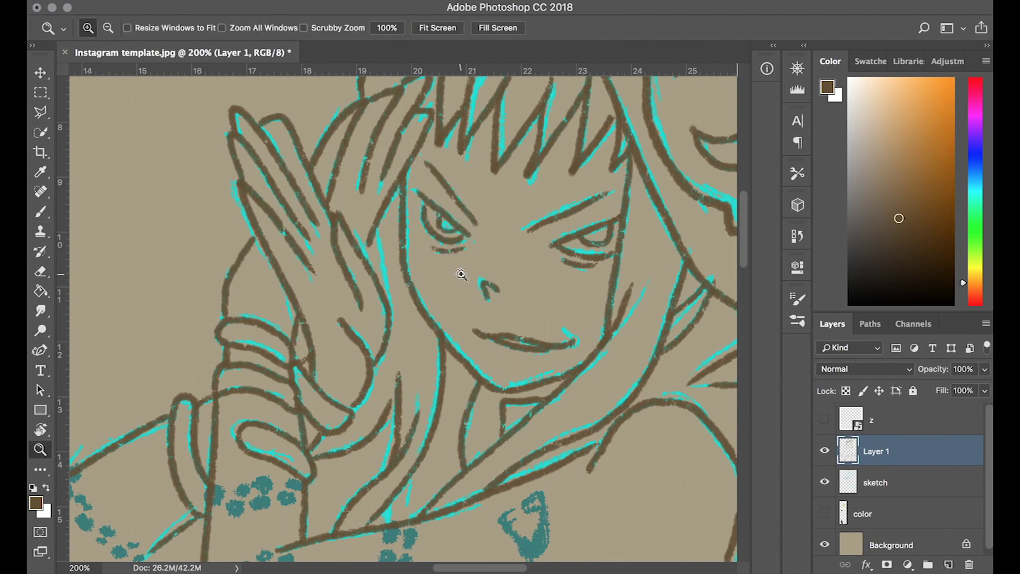
scroll(462, 273, "down", 3)
scroll(468, 319, "down", 1)
scroll(476, 292, "up", 1)
scroll(477, 291, "up", 5)
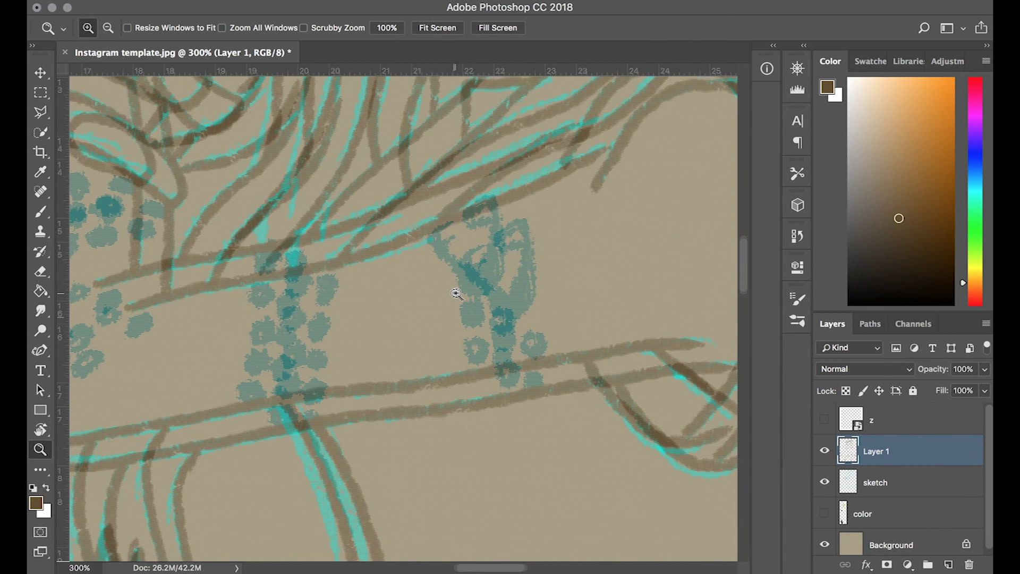
key("b")
key("z")
scroll(480, 319, "down", 5)
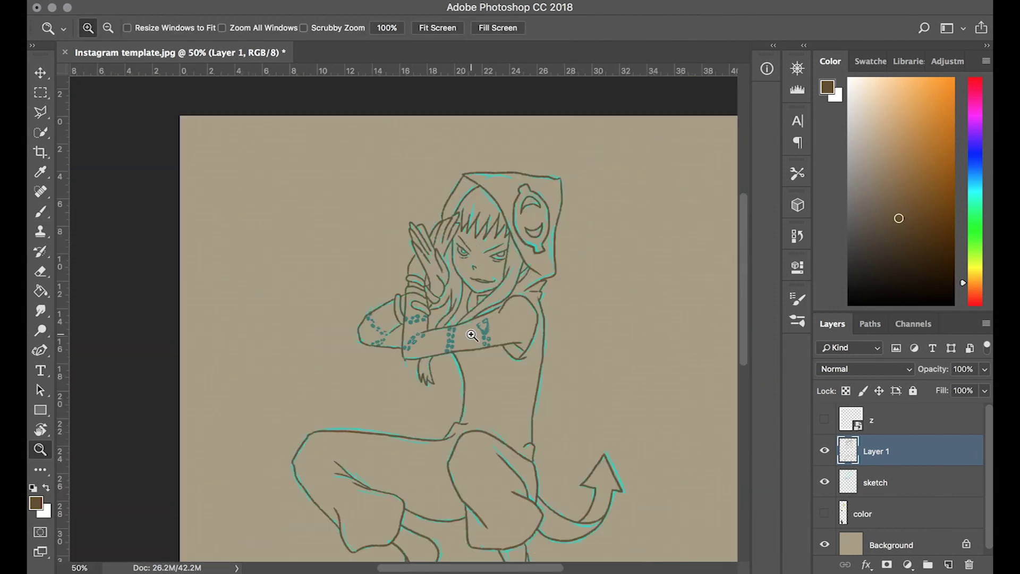
Briefly show the colour layer, make Layer 1 active with the Brush, and hide the colour layer again.
left_click(845, 514)
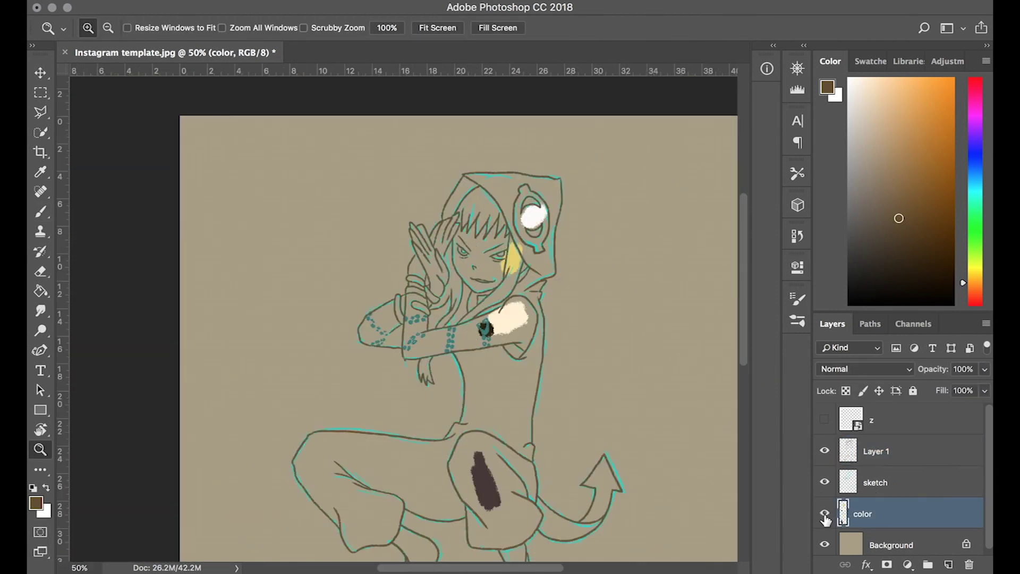
scroll(472, 333, "up", 3)
left_click(848, 451)
key("b")
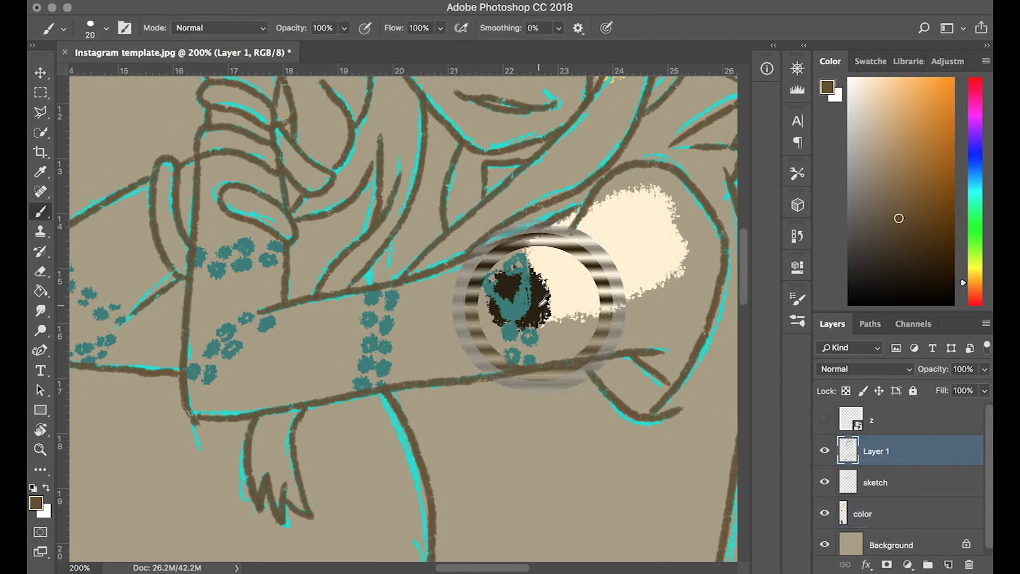
left_click(825, 513)
Trace the heart marking in near-black and cover three nearby teal dots.
key("bracketright")
left_click_drag(511, 311, 503, 263)
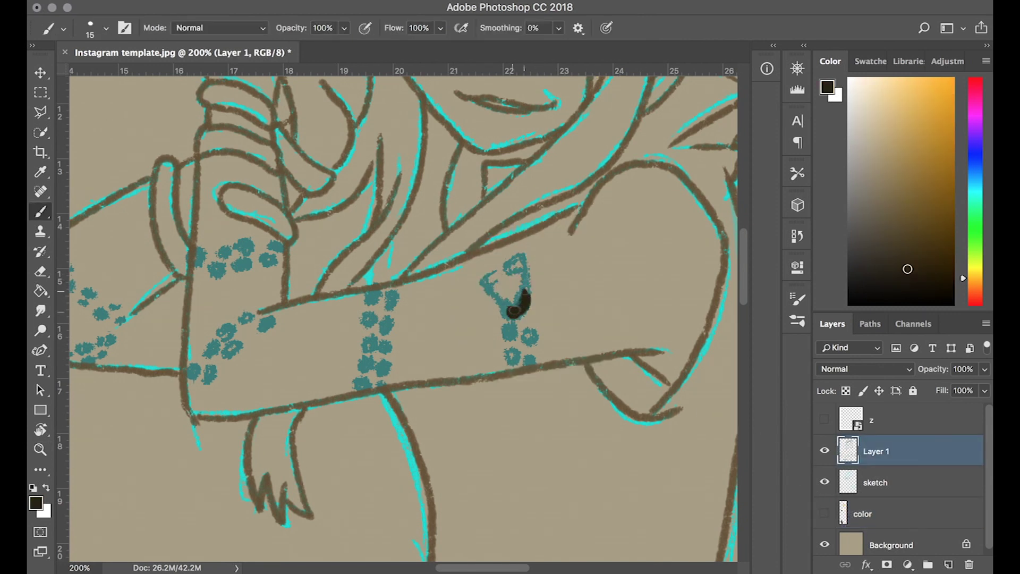
left_click_drag(501, 309, 494, 281)
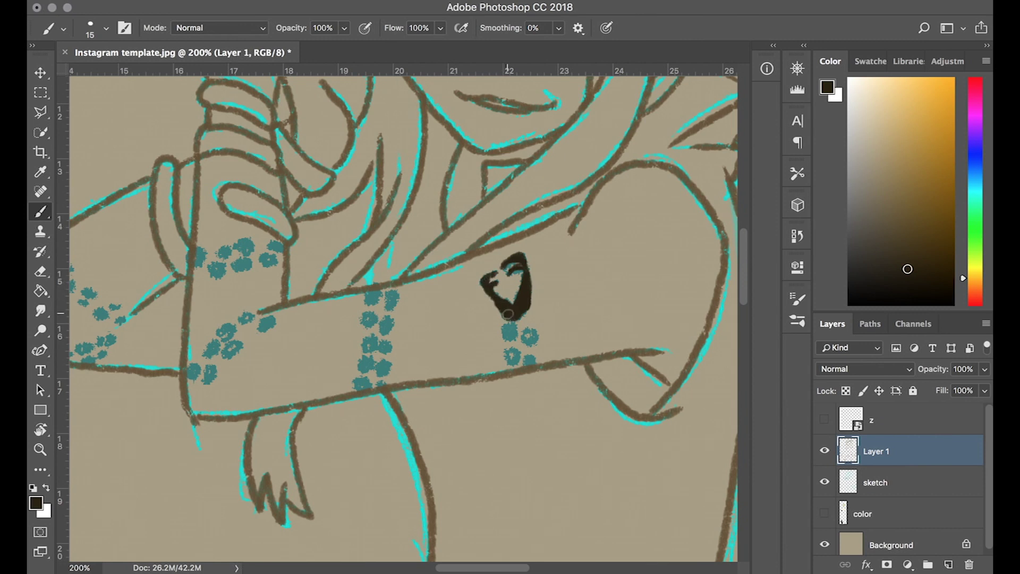
left_click(509, 332)
left_click(530, 337)
left_click(530, 361)
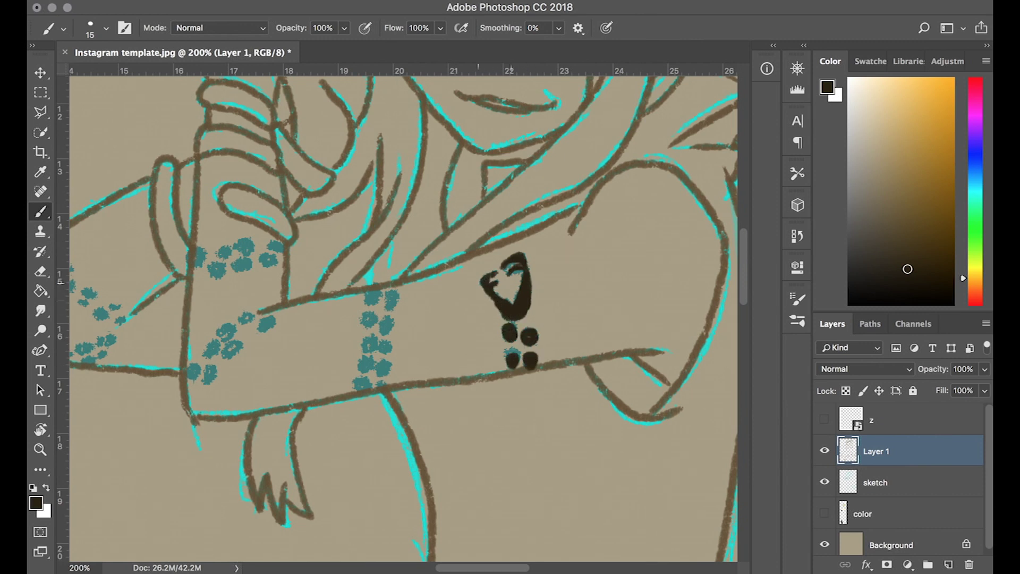
At brush size 20, darken the left bracelet dot column and the dots on the other arm.
key("bracketright")
left_click(369, 318)
left_click(368, 345)
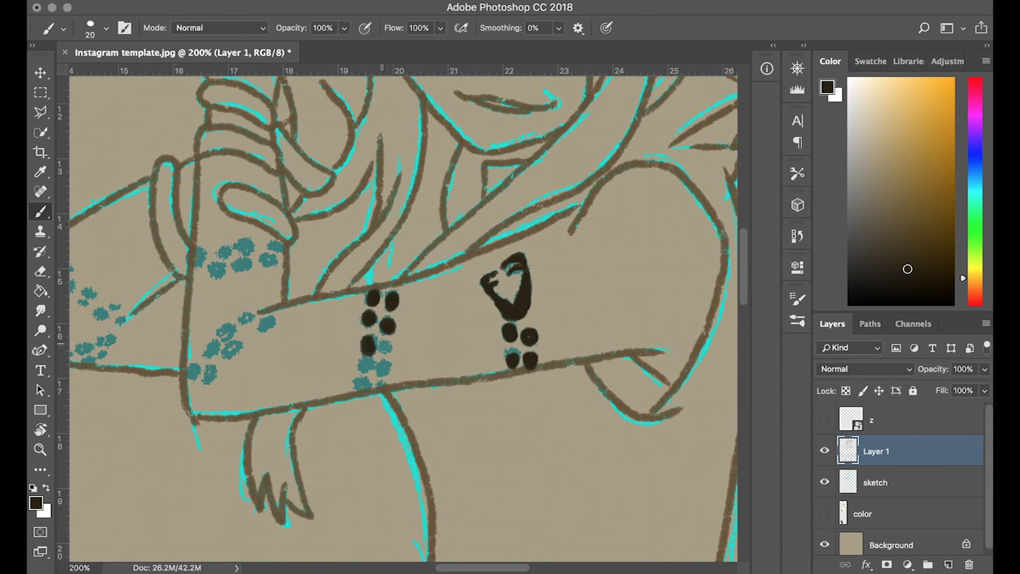
left_click(365, 368)
left_click(365, 388)
scroll(404, 345, "left", 5)
left_click(449, 323)
left_click(427, 319)
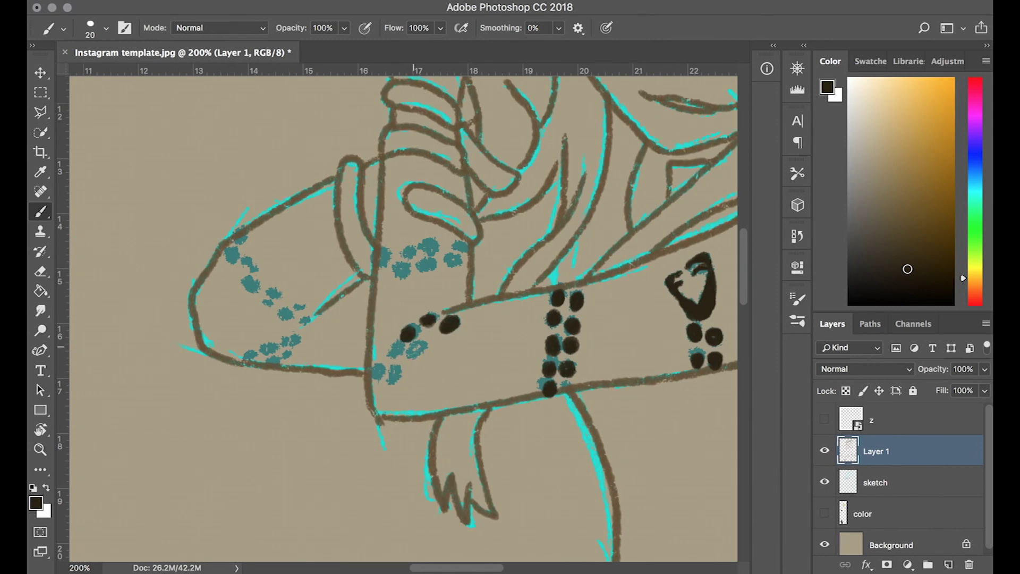
left_click(412, 349)
left_click(391, 356)
Darken the upper and lower rows of bracelet dots in near-black.
scroll(386, 361, "up", 1)
left_click(383, 269)
left_click(407, 264)
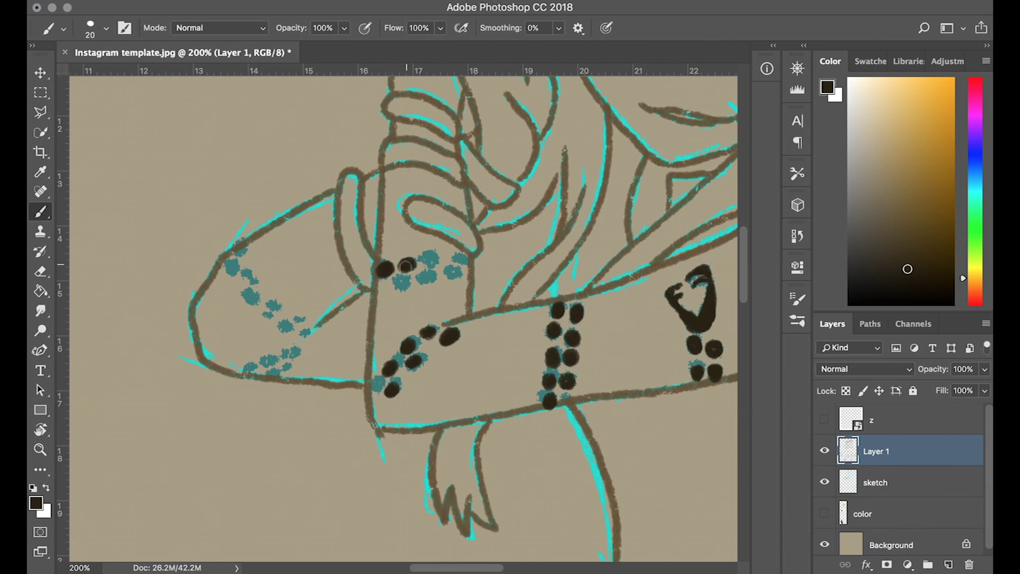
left_click(455, 257)
left_click(397, 283)
left_click(446, 275)
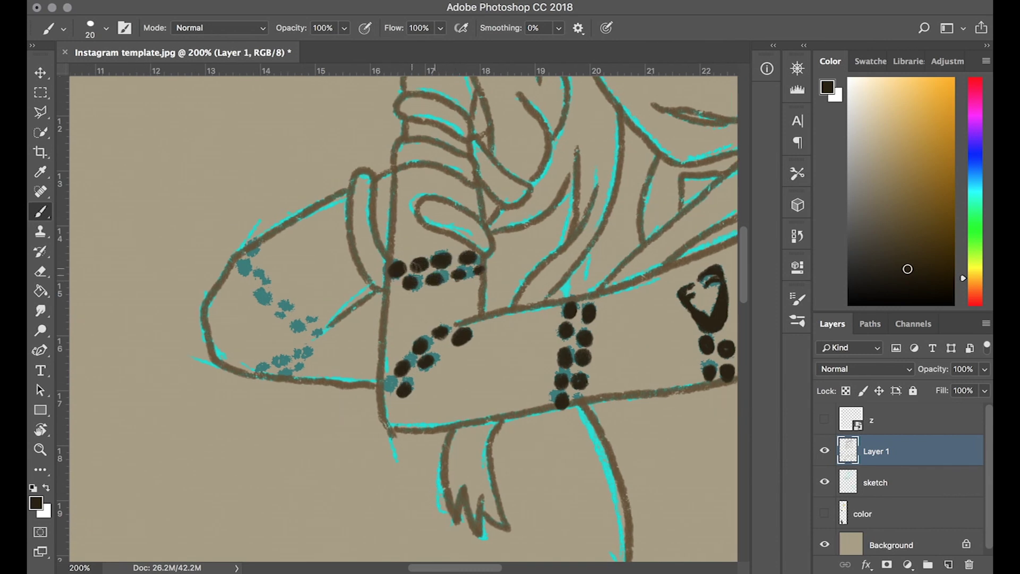
Darken the remaining upper-left and lower-left bracelet dots, then zoom out to the whole drawing.
scroll(404, 266, "left", 3)
scroll(372, 266, "up", 1)
left_click(339, 271)
left_click(330, 287)
left_click(348, 317)
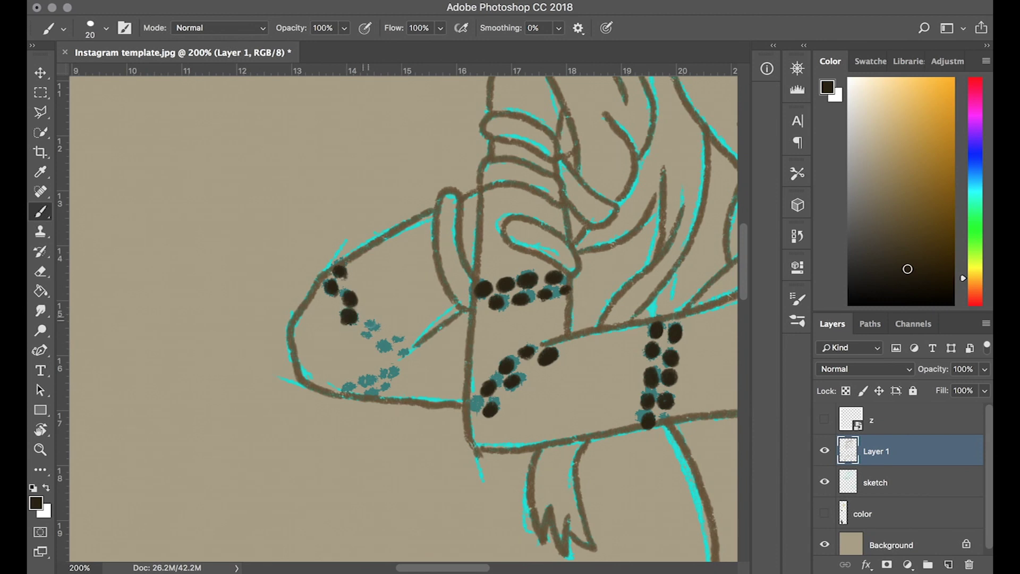
left_click(349, 386)
left_click(369, 380)
left_click(394, 371)
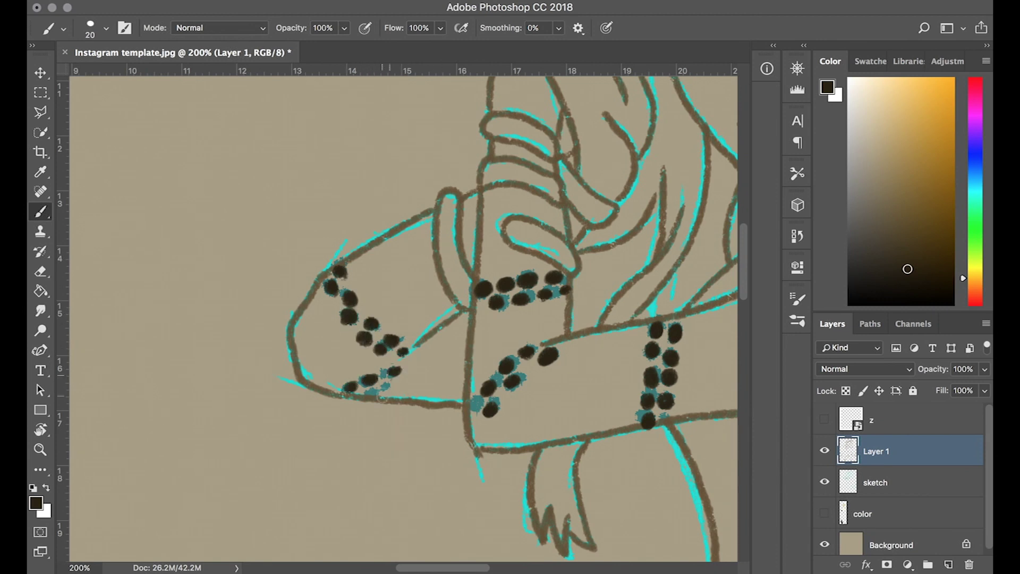
key("z")
scroll(413, 359, "down", 5)
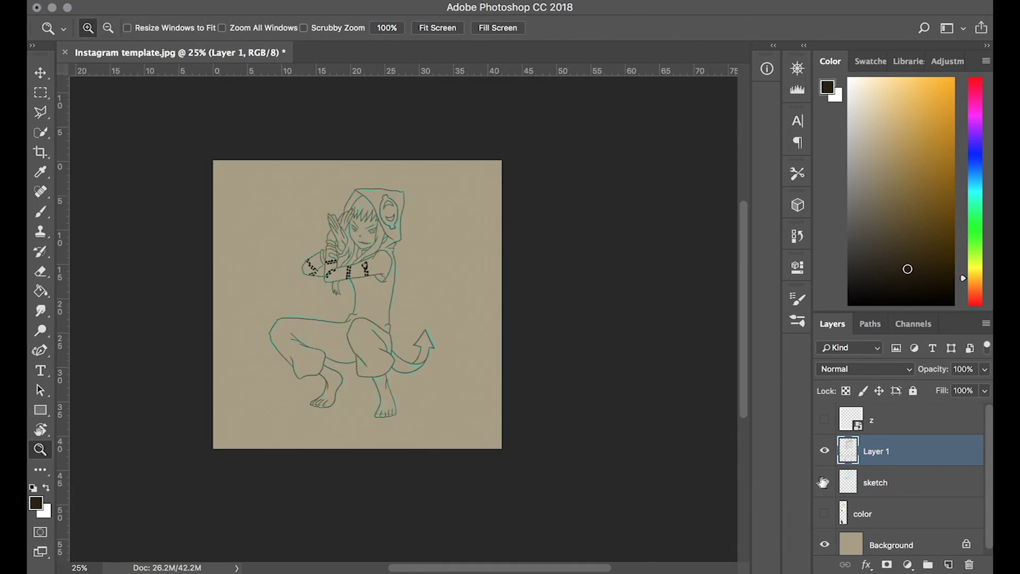
Hide the cyan sketch, show the colour layer and add a new empty Layer 2.
left_click(332, 367)
left_click(825, 513)
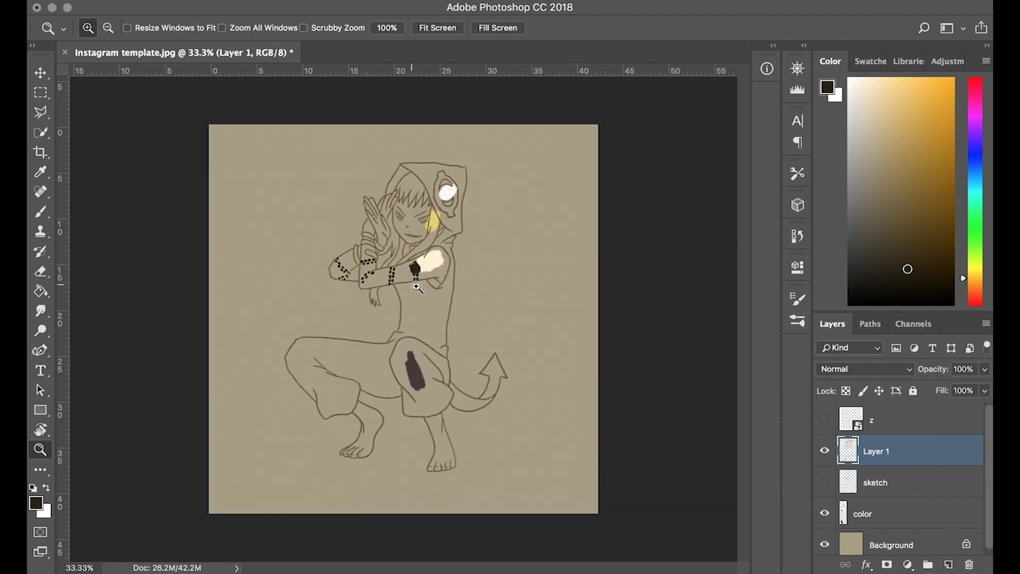
key("ctrl+1")
key("b")
left_click(884, 484)
left_click(949, 564)
Pick the cream skin colour, set the brush to size 40 and paint a cream stroke on the arm.
left_click(479, 225, "alt")
key("bracketright")
key("bracketright")
mouse_move(510, 189)
left_mouse_down()
mouse_move(505, 245)
mouse_move(304, 379)
mouse_move(255, 374)
mouse_move(215, 353)
mouse_move(307, 210)
mouse_move(412, 90)
mouse_move(454, 127)
mouse_move(507, 138)
mouse_move(505, 218)
mouse_move(452, 265)
mouse_move(402, 212)
mouse_move(396, 159)
mouse_move(380, 198)
mouse_move(393, 239)
mouse_move(353, 297)
mouse_move(395, 259)
left_mouse_up()
scroll(489, 218, "up", 5)
key("l")
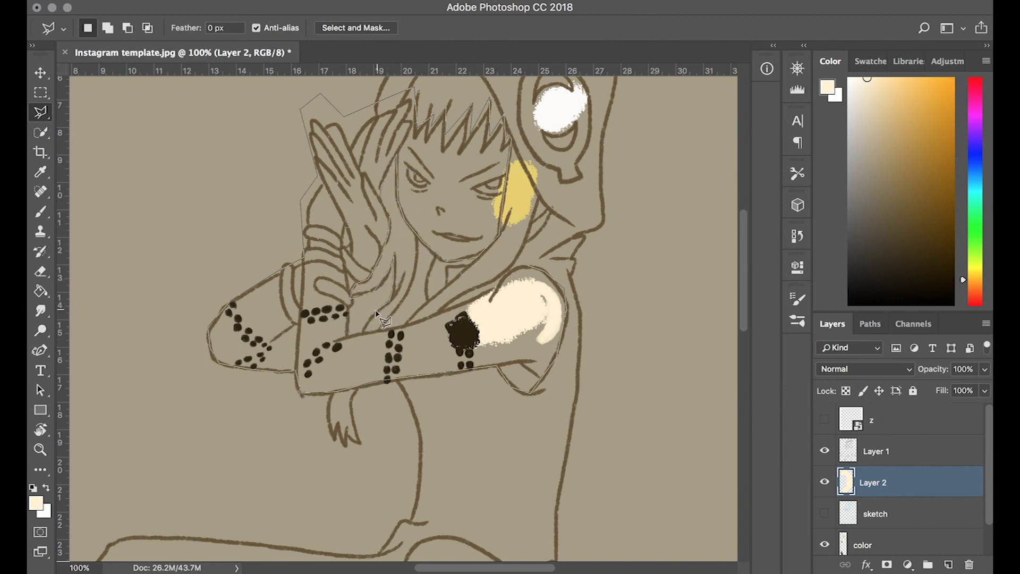
Close the lasso around the arms and fill the selection with cream.
double_click(532, 273)
key("g")
left_click(534, 300)
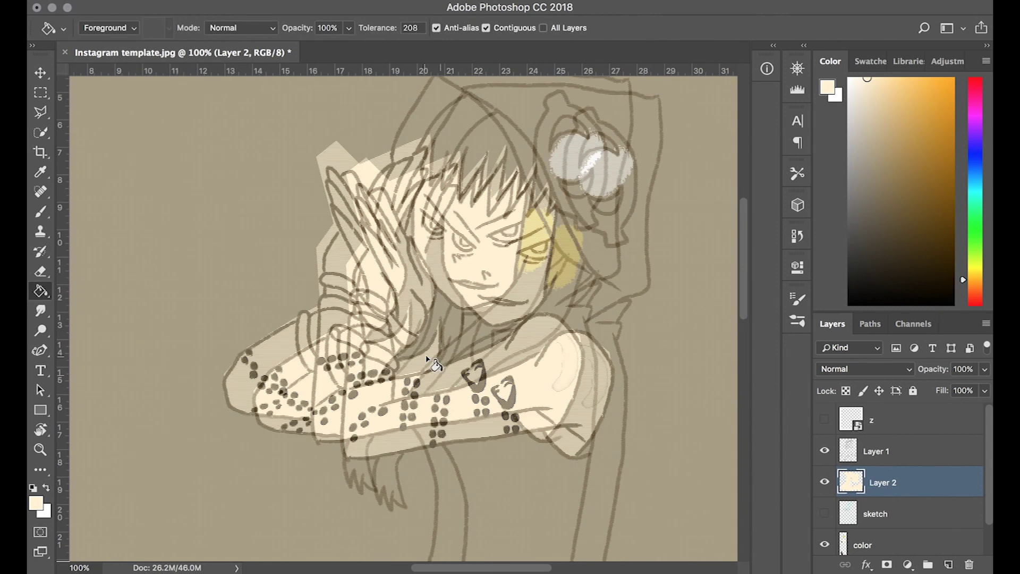
right_click(369, 163)
key("Escape")
key("b")
Zoom in and erase cream spilling past the raised hand and wrist outlines.
key("e")
key("b")
left_click(366, 195, "ctrl")
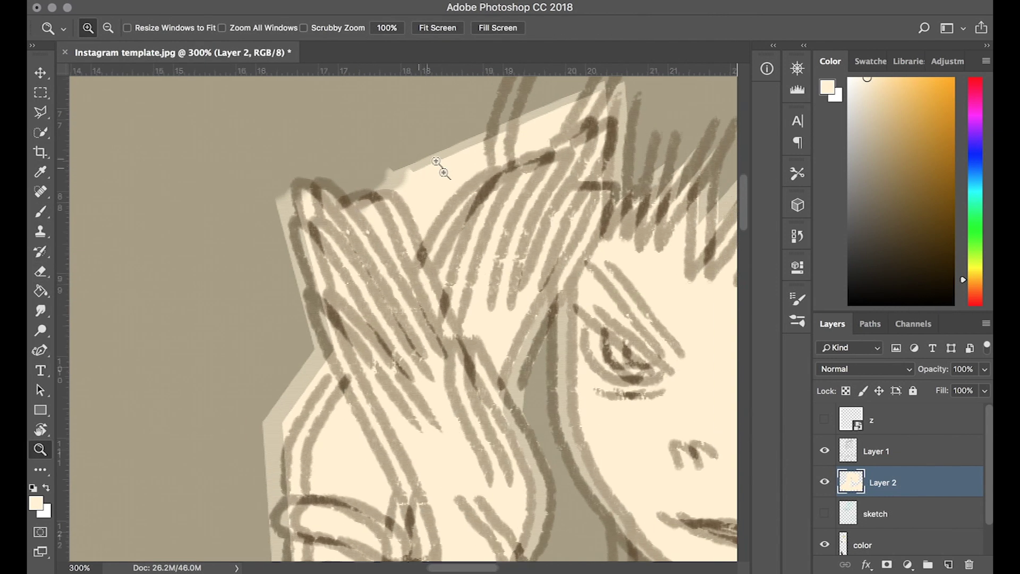
key("e")
mouse_move(393, 213)
left_mouse_down()
mouse_move(497, 157)
mouse_move(596, 136)
left_mouse_up()
key("bracketleft")
mouse_move(282, 252)
left_mouse_down()
mouse_move(304, 332)
mouse_move(445, 252)
mouse_move(415, 457)
mouse_move(468, 291)
left_mouse_up()
left_click_drag(612, 229, 619, 242)
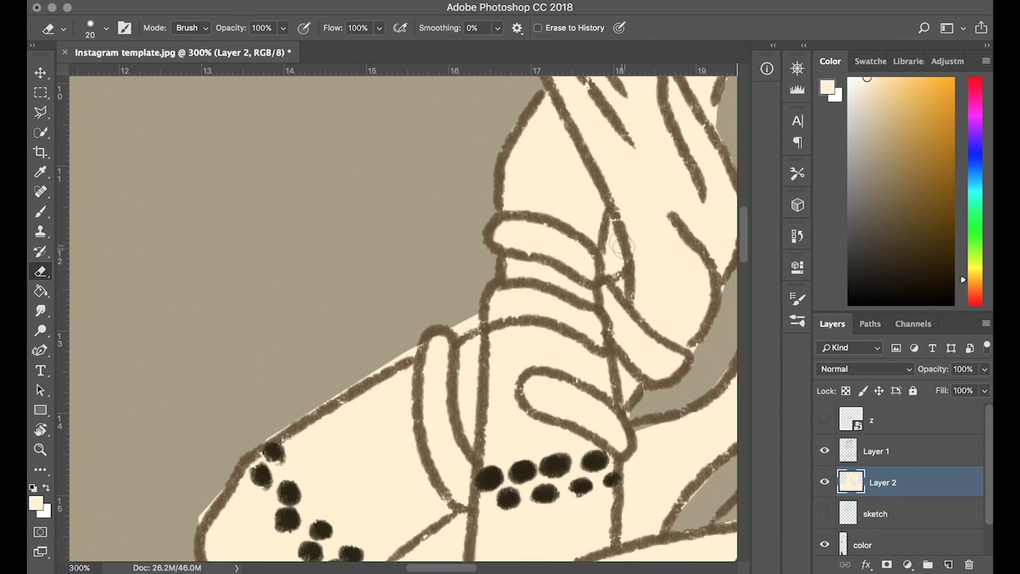
mouse_move(470, 321)
left_mouse_down()
mouse_move(361, 375)
mouse_move(452, 319)
mouse_move(354, 351)
left_mouse_up()
Pan around to check the arms, then zoom out to see the whole figure.
scroll(333, 403, "down", 5)
scroll(333, 403, "right", 5)
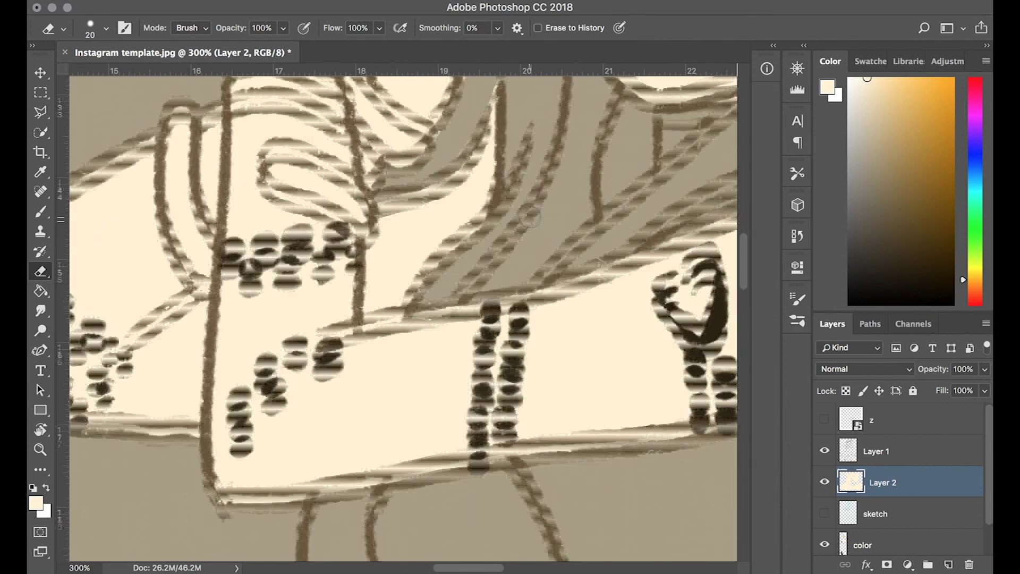
scroll(501, 247, "up", 5)
scroll(502, 248, "right", 5)
scroll(623, 263, "right", 4)
scroll(623, 263, "down", 1)
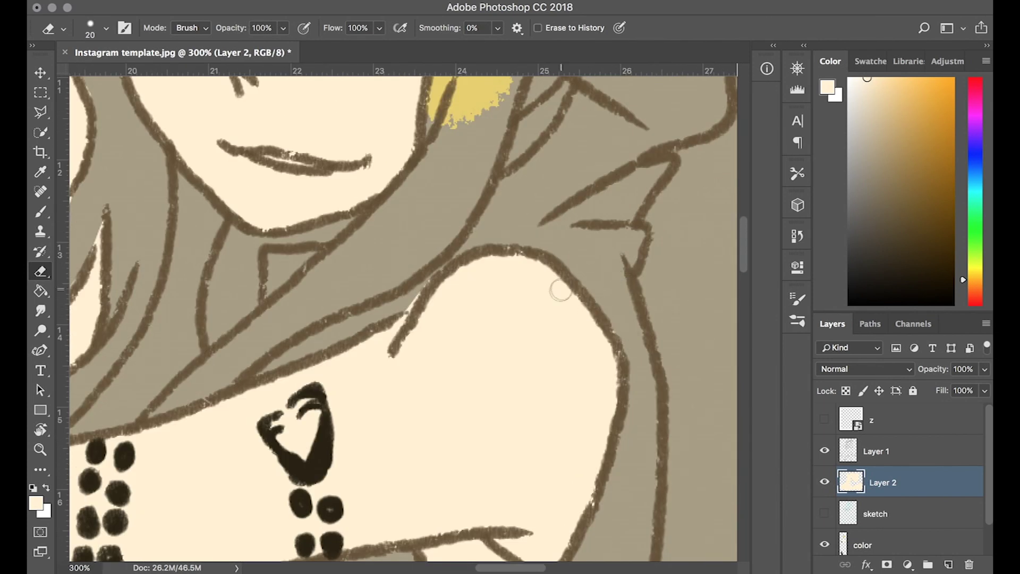
scroll(514, 319, "left", 5)
key("z")
scroll(478, 293, "down", 5)
key("g")
scroll(510, 302, "up", 1)
scroll(500, 336, "up", 1)
key("l")
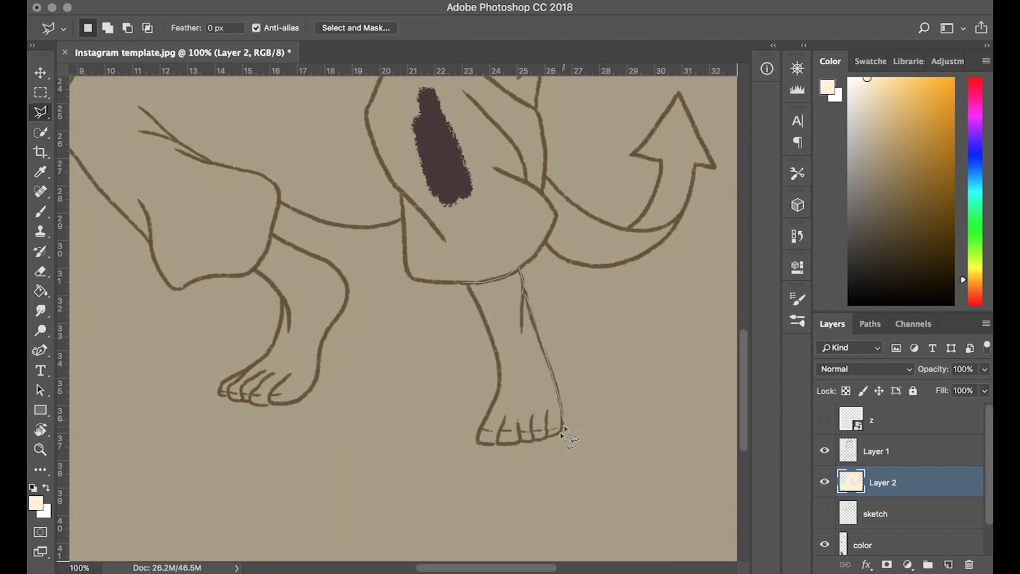
Lasso and fill the right leg and the left foot with cream.
double_click(473, 310)
key("g")
left_click(505, 319)
scroll(425, 287, "left", 3)
key("l")
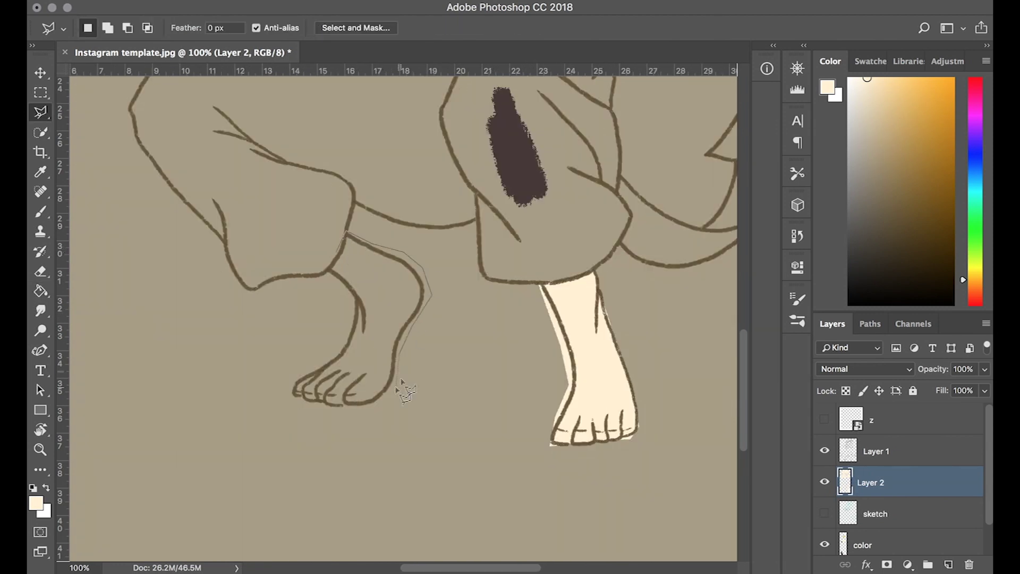
left_click(338, 253)
key("g")
left_click(353, 287)
Zoom in and erase cream overflow around the left foot's toes, sole and sides.
key("z")
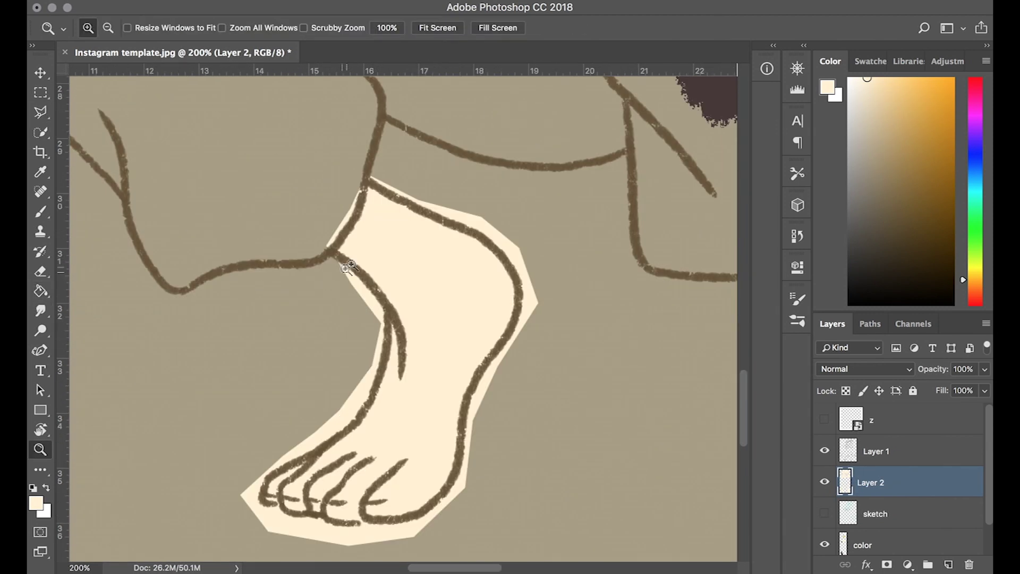
key("e")
mouse_move(363, 295)
left_mouse_down()
mouse_move(353, 404)
mouse_move(356, 396)
left_mouse_up()
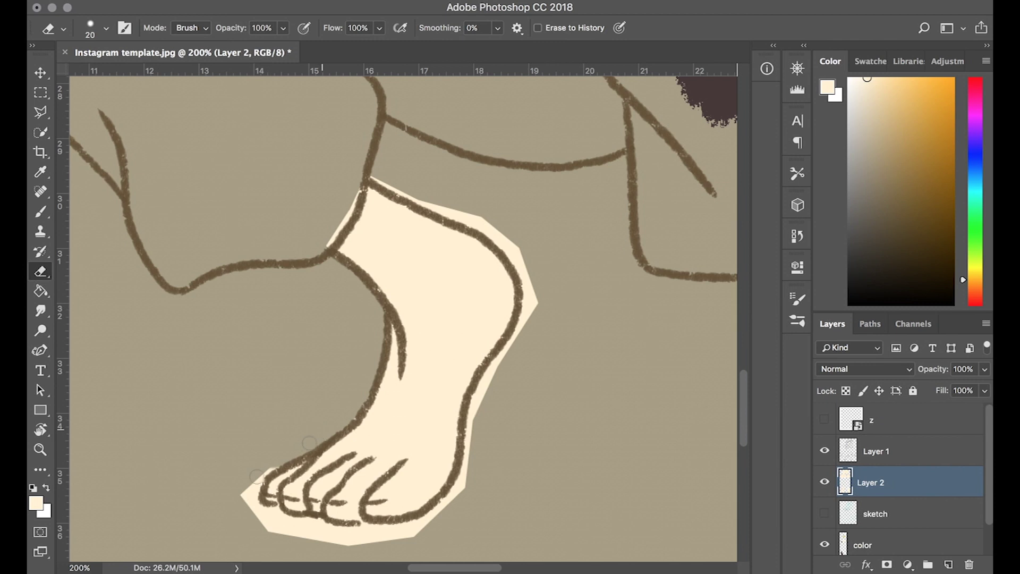
left_click_drag(256, 476, 289, 498)
left_click_drag(302, 546, 527, 447)
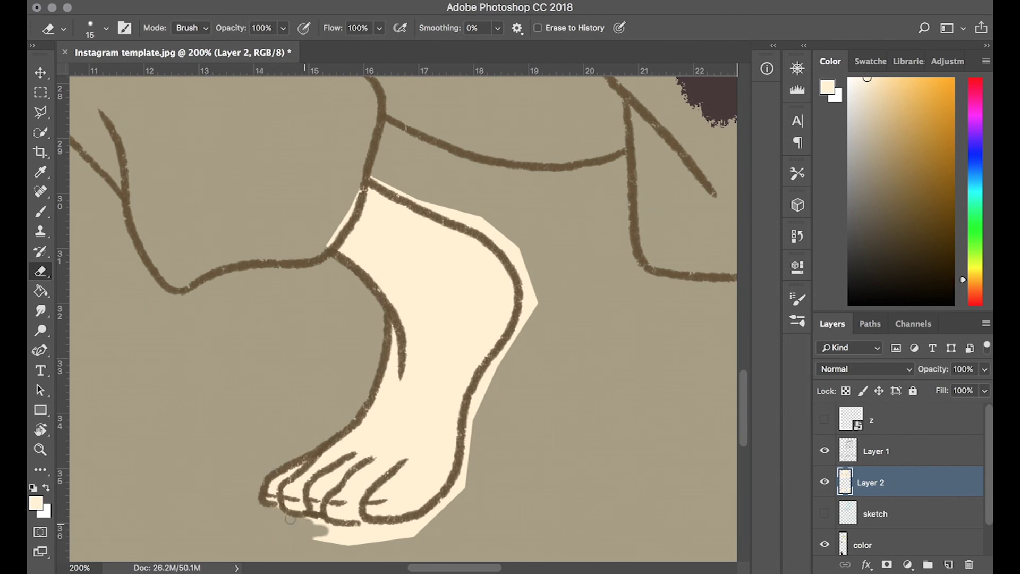
mouse_move(433, 513)
left_mouse_down()
mouse_move(523, 343)
mouse_move(531, 281)
mouse_move(478, 218)
mouse_move(418, 199)
mouse_move(404, 215)
left_mouse_up()
Erase cream past the right leg's left outline, then zoom out to the whole figure.
key("b")
scroll(388, 224, "right", 5)
key("e")
mouse_move(584, 242)
left_mouse_down()
mouse_move(616, 324)
mouse_move(643, 473)
left_mouse_up()
scroll(573, 301, "down", 5)
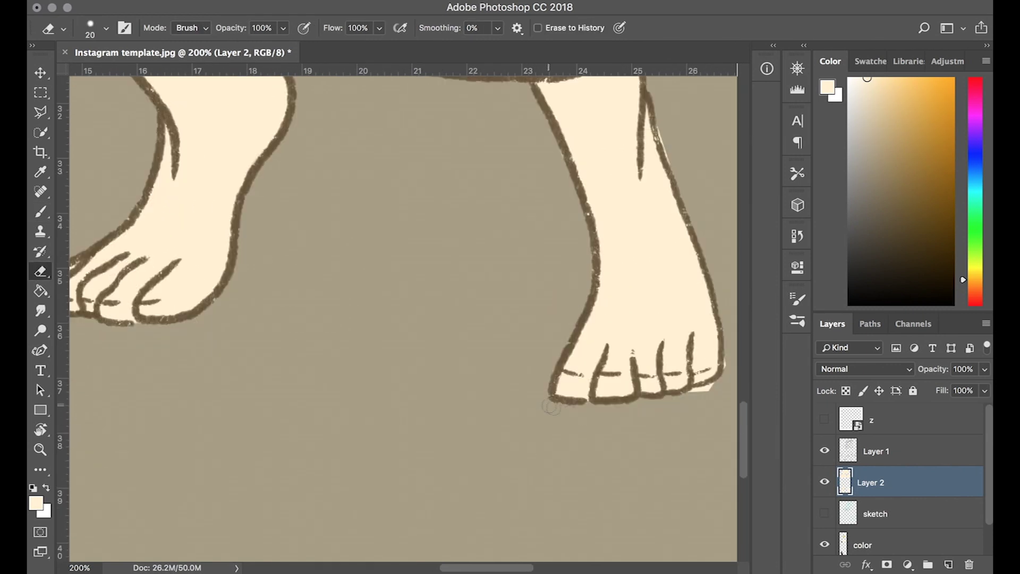
scroll(702, 392, "up", 2)
scroll(474, 160, "up", 10)
key("z")
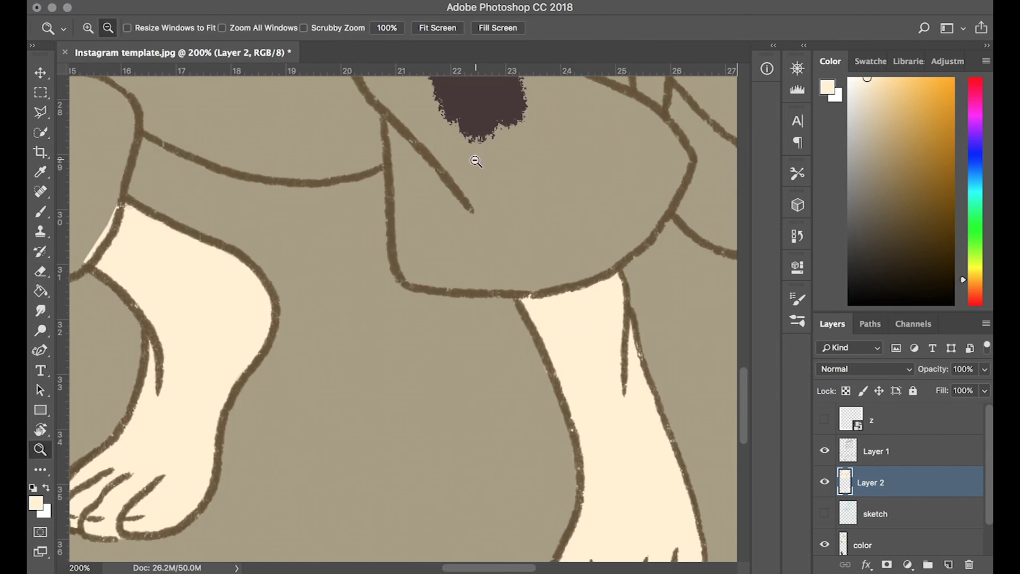
left_click(472, 188, "alt")
left_click(471, 187, "alt")
left_click(472, 188, "alt")
Sample dark brown from the trousers with the Eyedropper and zoom in on the shirt.
key("g")
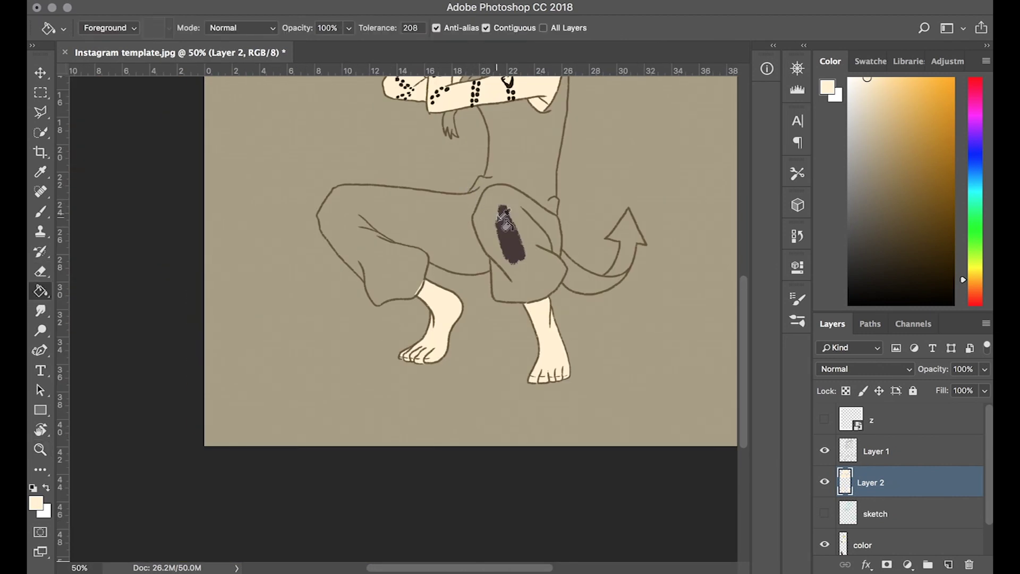
left_click(505, 221, "alt")
key("z")
left_click(496, 123)
left_click(496, 123)
Start a Polygonal Lasso outline along the shirt edge, shoulder, hood and body side.
key("l")
left_click(336, 236)
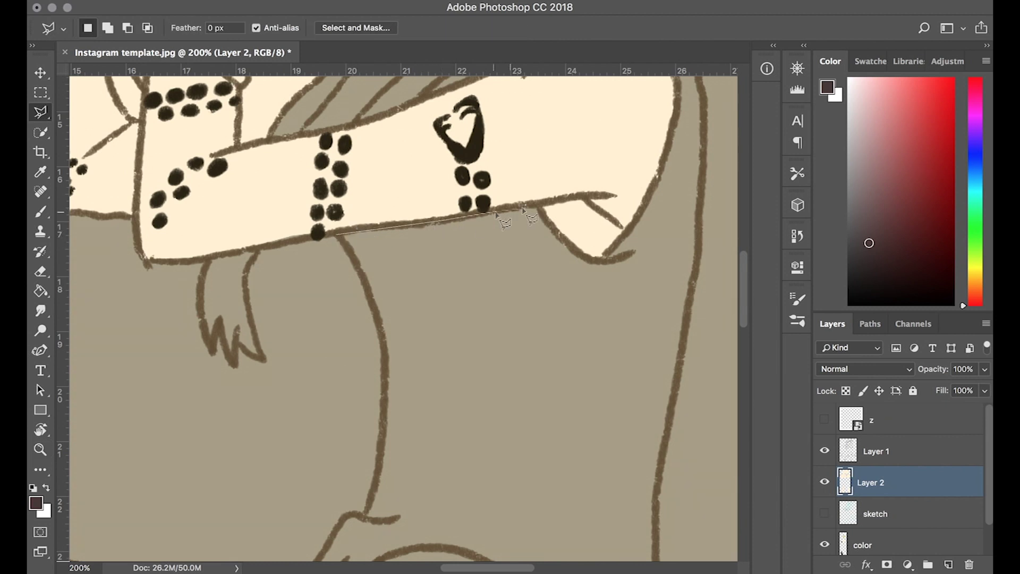
scroll(610, 183, "up", 3)
scroll(610, 182, "up", 5)
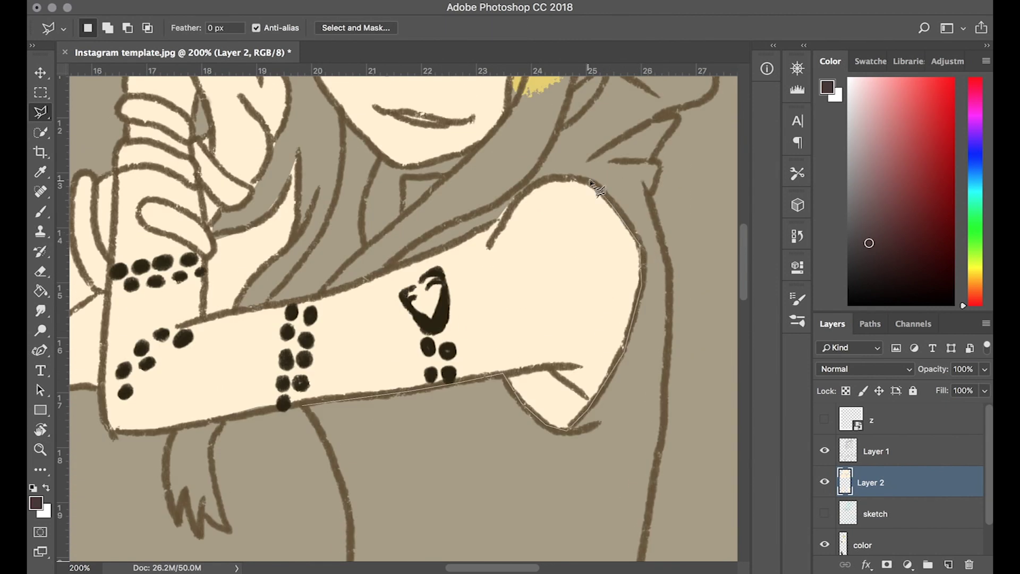
left_click(627, 425)
left_click(522, 348)
scroll(577, 237, "up", 3)
left_click(575, 254)
left_click(693, 276)
left_click(698, 311)
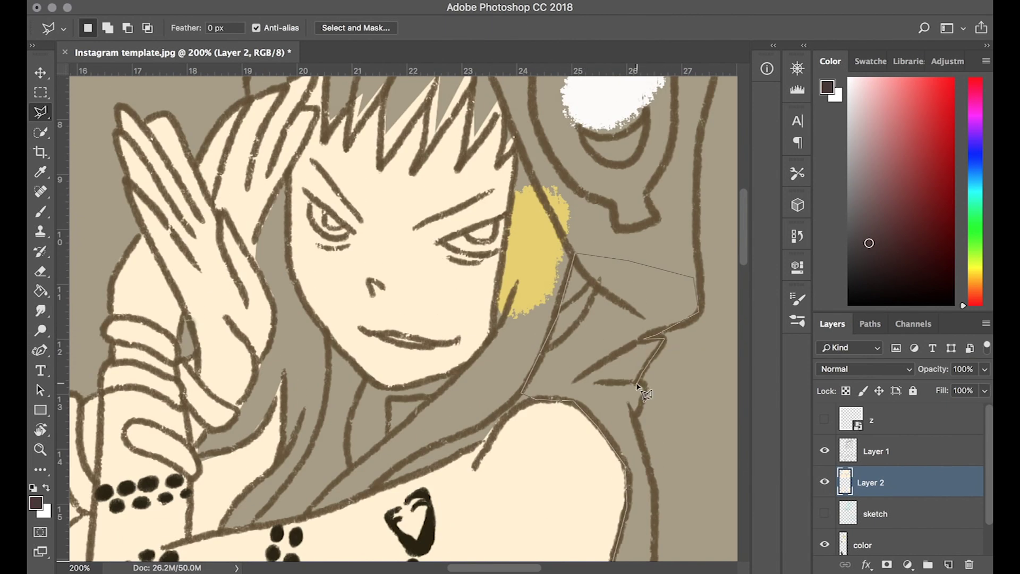
scroll(637, 386, "down", 5)
scroll(643, 513, "down", 5)
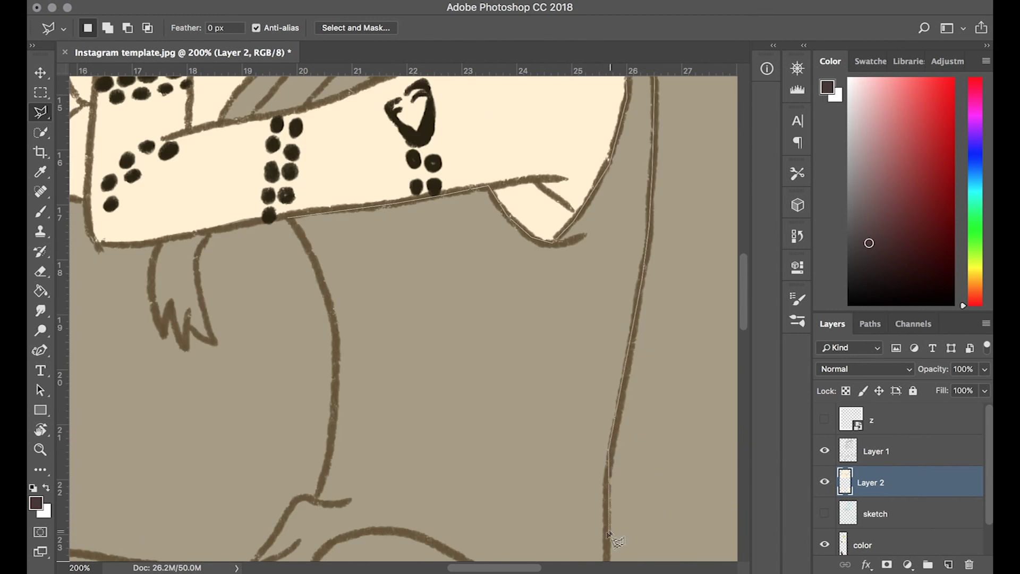
scroll(610, 534, "down", 5)
scroll(614, 528, "down", 5)
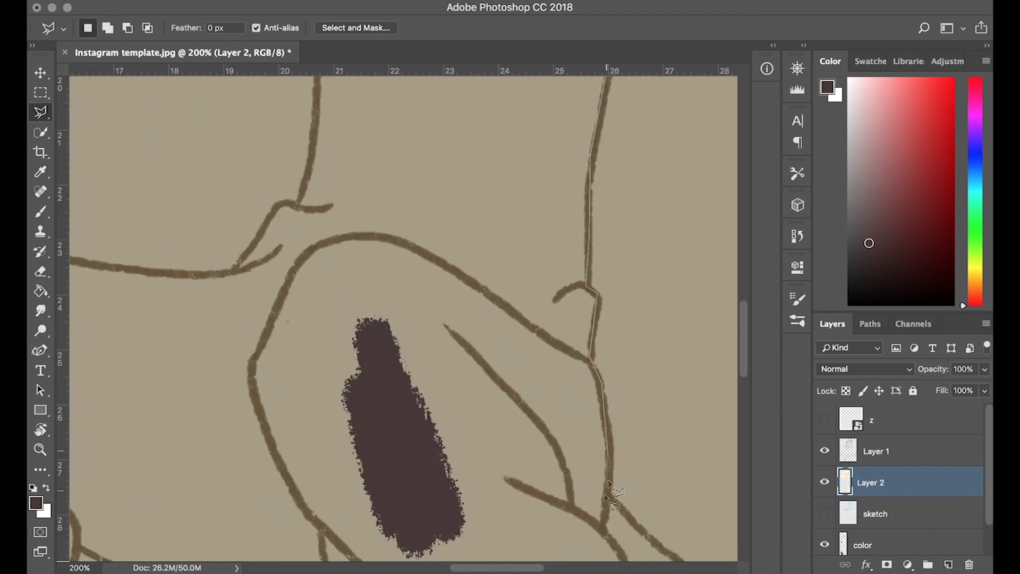
scroll(611, 491, "down", 5)
left_click(603, 444)
left_click(664, 467)
Continue the outline around the devil tail's arrow tip, barbs and underside.
scroll(638, 436, "right", 6)
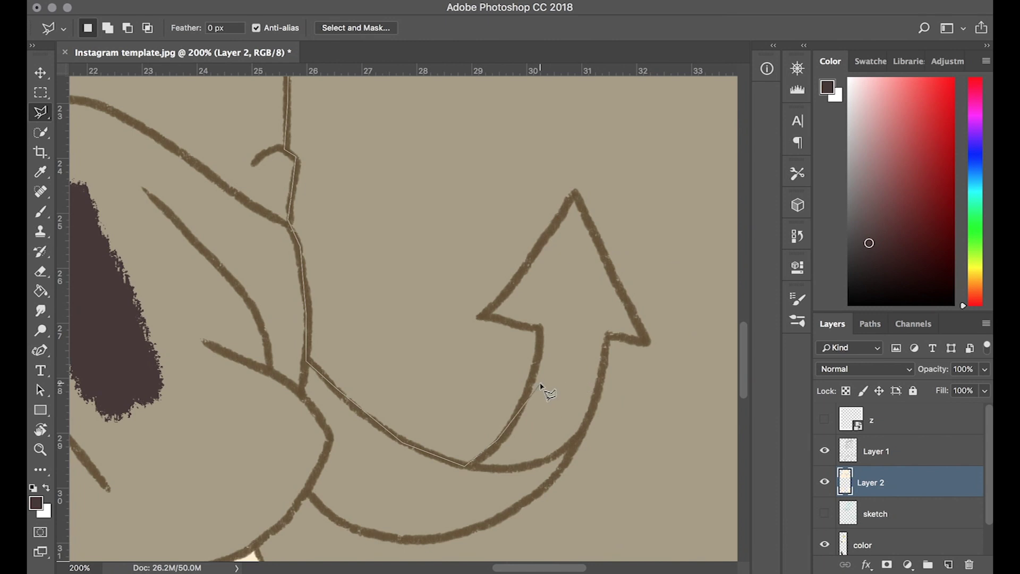
left_click(575, 194)
left_click(647, 340)
left_click(607, 336)
left_click(599, 393)
left_click(555, 478)
left_click(489, 523)
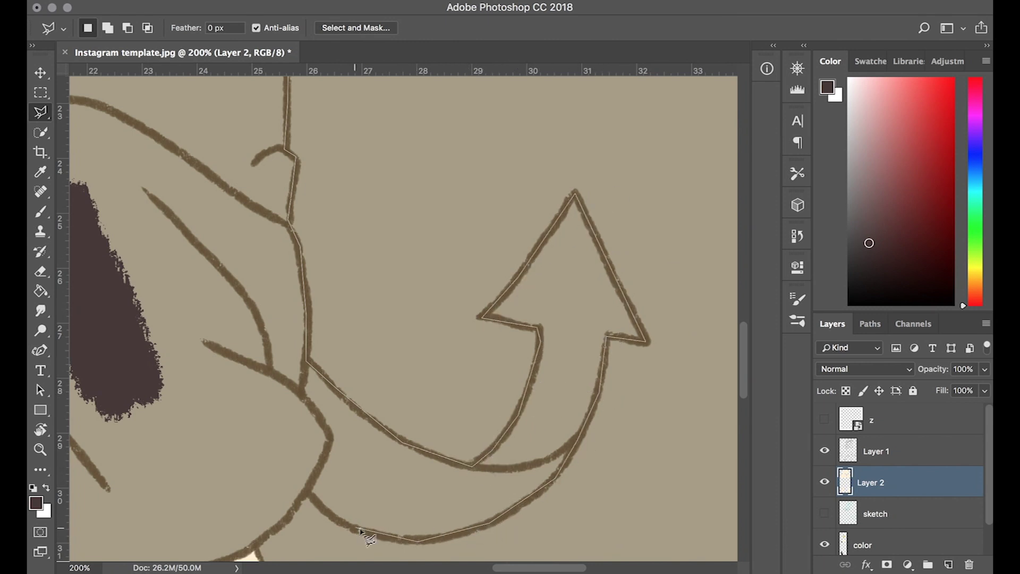
left_click(358, 529)
scroll(382, 520, "left", 5)
scroll(403, 510, "down", 2)
Trace the outline along the trouser hem and both bottom corners.
left_click(431, 448)
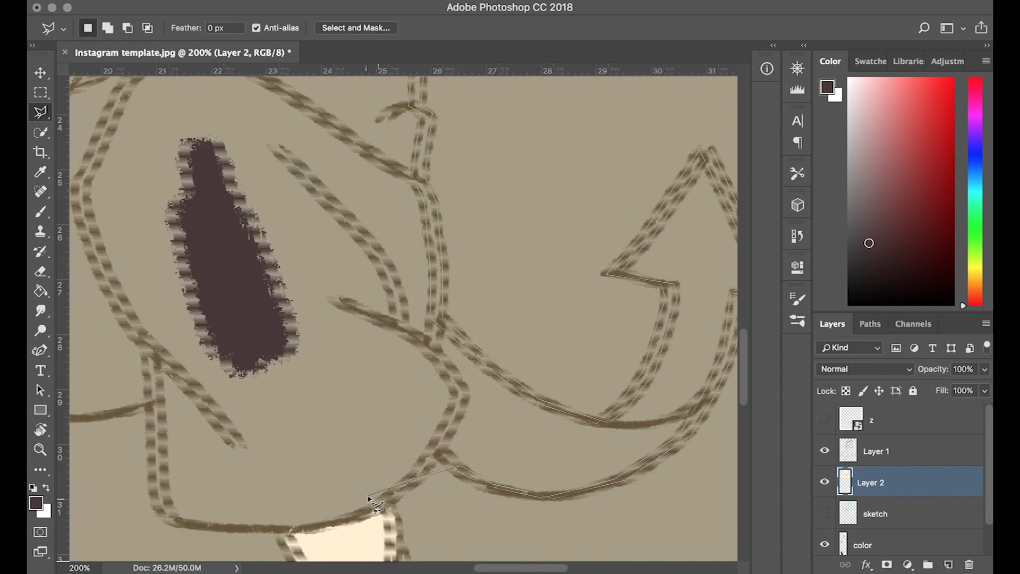
scroll(446, 462, "left", 2)
left_click(213, 520)
scroll(255, 521, "left", 3)
left_click(279, 404)
scroll(319, 415, "left", 6)
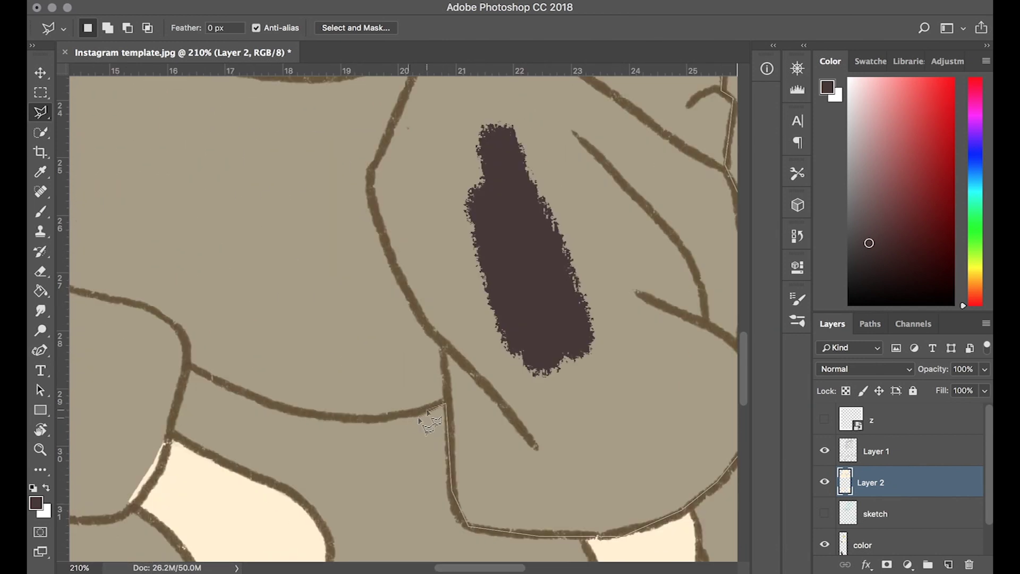
left_click(188, 364)
scroll(239, 414, "left", 4)
left_click(281, 444)
scroll(278, 474, "left", 2)
scroll(278, 473, "down", 1)
left_click(311, 481)
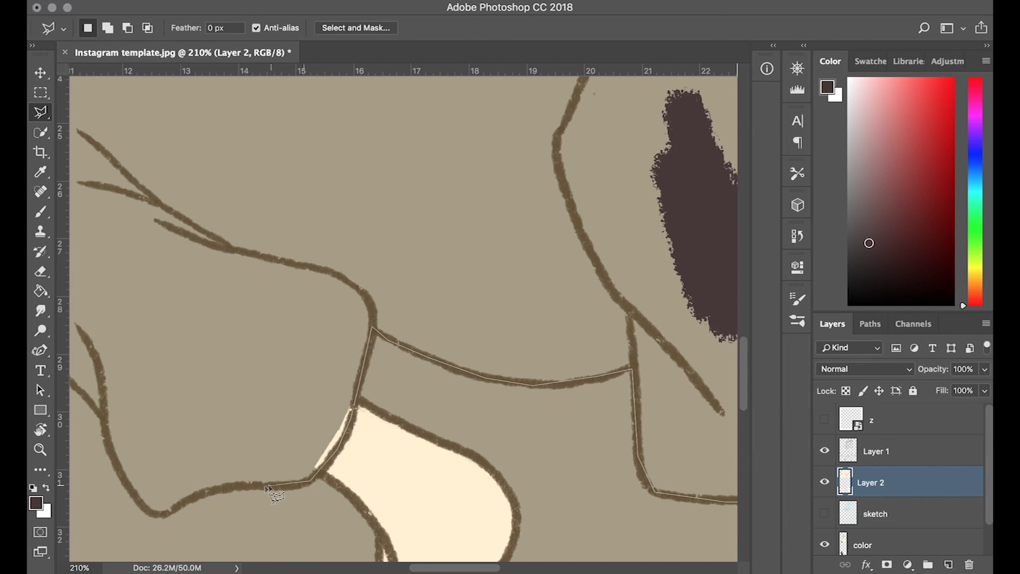
left_click(161, 512)
scroll(383, 489, "left", 5)
scroll(346, 402, "up", 3)
Trace up the left trouser edge and top outline, then close the outfit selection.
left_click(243, 278)
left_click(204, 187)
scroll(212, 192, "up", 4)
left_click(279, 169)
left_click(334, 151)
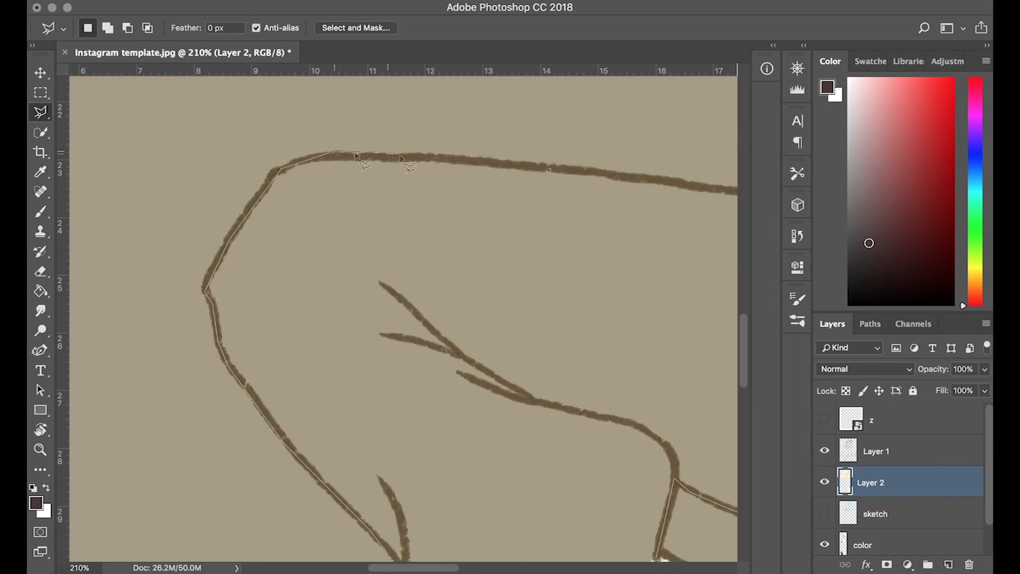
left_click(437, 159)
scroll(531, 191, "right", 5)
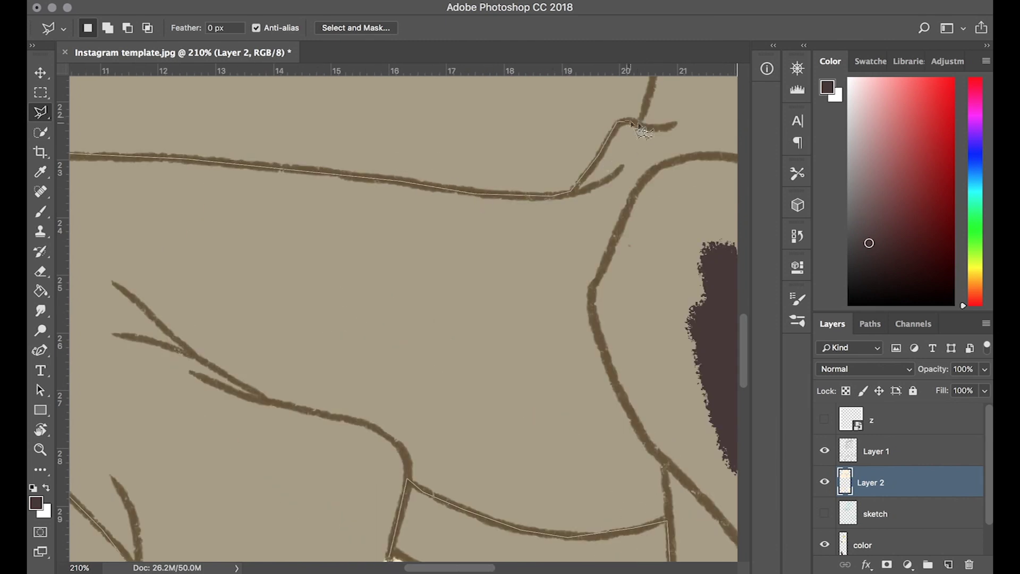
left_click(632, 124)
scroll(585, 197, "up", 3)
scroll(585, 196, "right", 1)
scroll(583, 211, "up", 4)
scroll(532, 239, "right", 2)
left_click(473, 265)
left_click(423, 141)
key("g")
scroll(531, 329, "right", 2)
scroll(532, 329, "down", 2)
Fill the outfit selection with dark brown using the Paint Bucket.
scroll(515, 372, "down", 4)
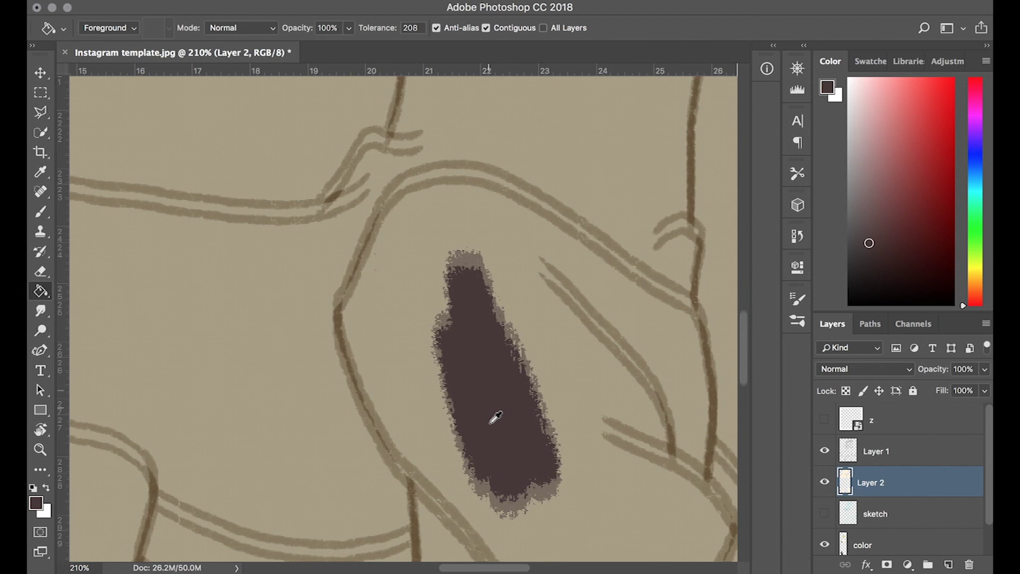
scroll(494, 345, "down", 3)
key("z")
left_click(480, 325)
left_click(480, 325)
left_click(480, 325)
key("g")
left_click(502, 364)
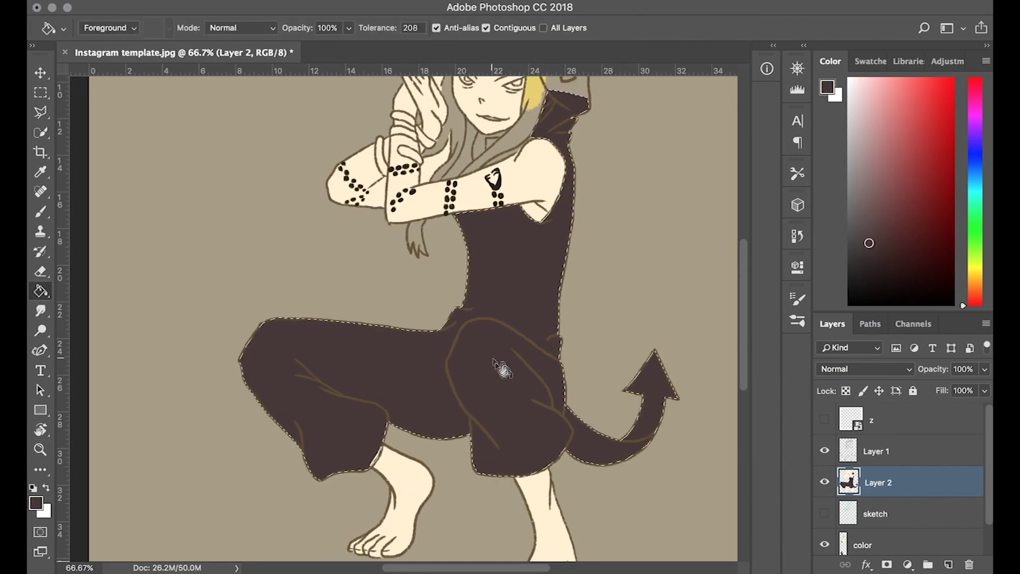
Zoom in on the hood and neck and brush dark brown along the hood and dress edge.
key("b")
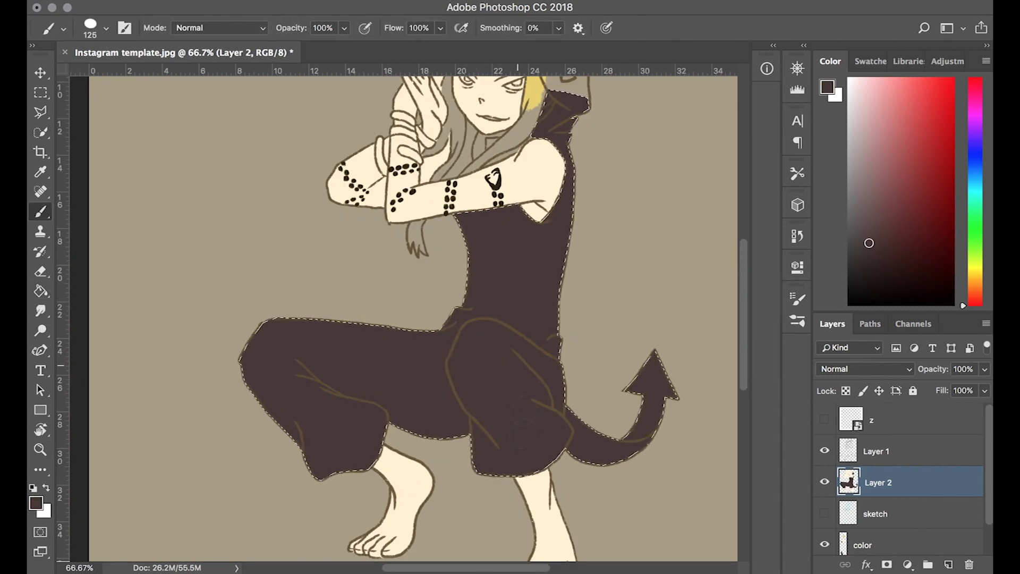
key("z")
left_click(467, 271)
left_click(466, 270)
left_click(467, 270, "alt")
left_click(467, 271, "alt")
left_click(467, 271, "alt")
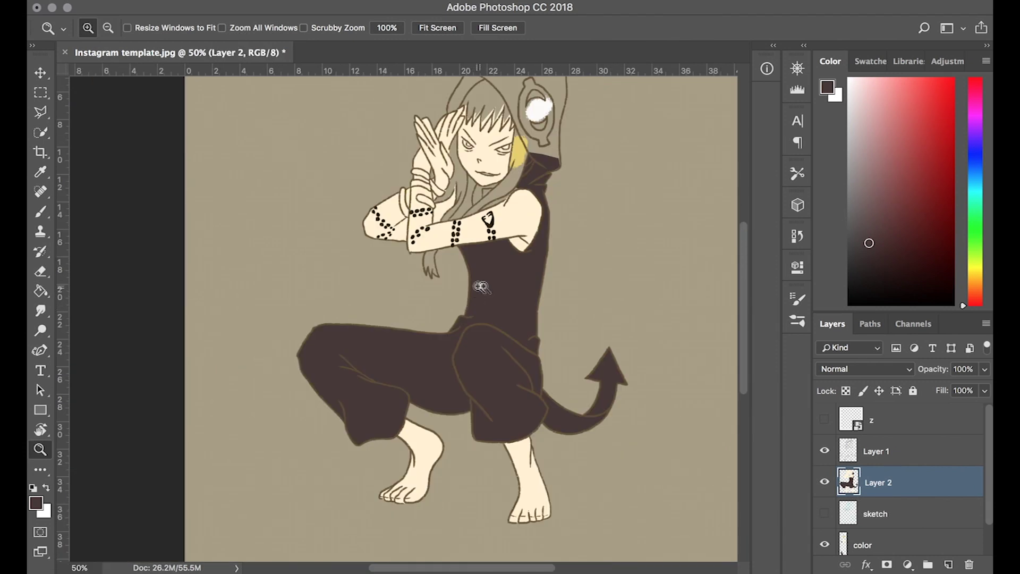
left_click(489, 296)
left_click(489, 296)
key("b")
mouse_move(558, 284)
left_mouse_down()
mouse_move(547, 297)
mouse_move(453, 235)
mouse_move(553, 286)
mouse_move(553, 356)
mouse_move(543, 362)
left_mouse_up()
Brush dark brown into the hood beside the eye and its upper-left part.
key("e")
key("b")
scroll(543, 356, "up", 3)
scroll(541, 335, "up", 1)
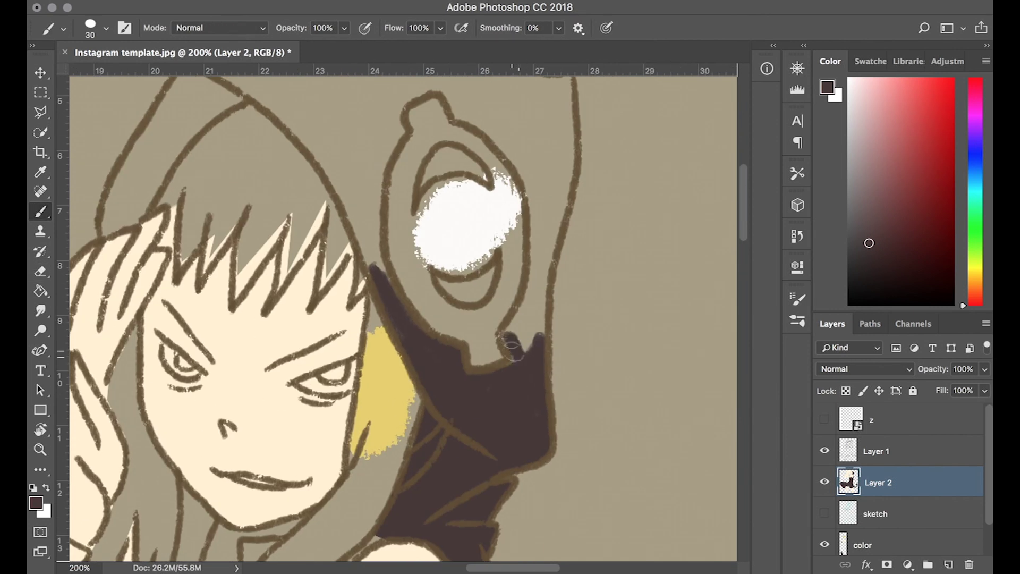
scroll(539, 309, "up", 2)
mouse_move(544, 319)
left_mouse_down()
mouse_move(535, 244)
mouse_move(468, 146)
mouse_move(536, 202)
mouse_move(563, 117)
mouse_move(440, 149)
mouse_move(382, 151)
mouse_move(367, 101)
mouse_move(340, 160)
left_mouse_up()
scroll(406, 154, "up", 5)
mouse_move(421, 228)
left_mouse_down()
mouse_move(426, 330)
mouse_move(382, 276)
mouse_move(255, 224)
mouse_move(388, 234)
left_mouse_up()
Paint dark brown around the headphone, over its inner cup top and below its white area.
scroll(449, 295, "down", 3)
scroll(449, 294, "left", 2)
mouse_move(457, 255)
left_mouse_down()
mouse_move(393, 324)
mouse_move(467, 340)
mouse_move(484, 377)
left_mouse_up()
left_click_drag(536, 254, 585, 269)
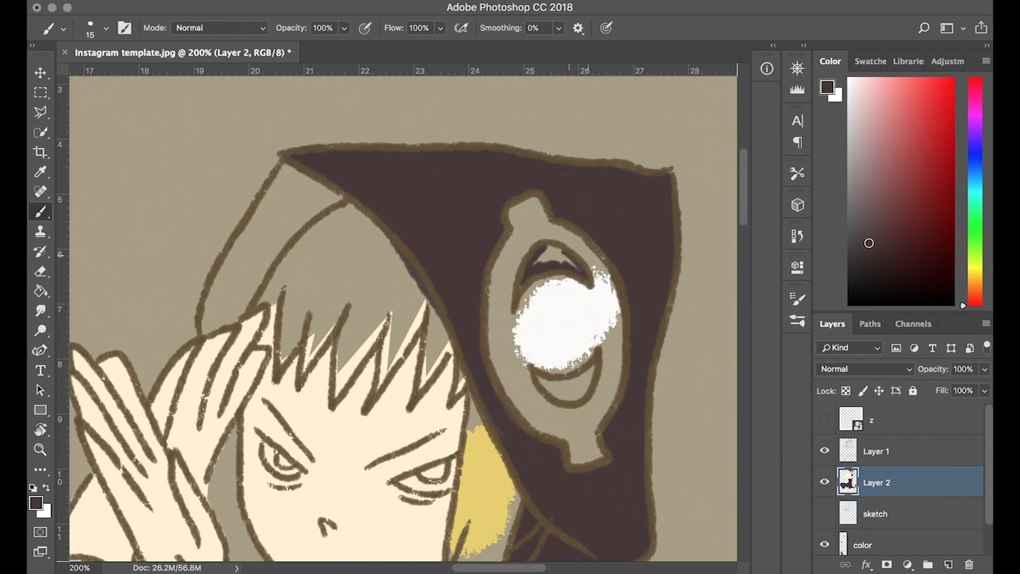
mouse_move(564, 386)
left_mouse_down()
mouse_move(590, 372)
mouse_move(539, 385)
mouse_move(595, 345)
left_mouse_up()
Sample the headphone white and, with a larger brush, paint its knob, band and cup rim white.
left_click(547, 334, "alt")
key("bracketright")
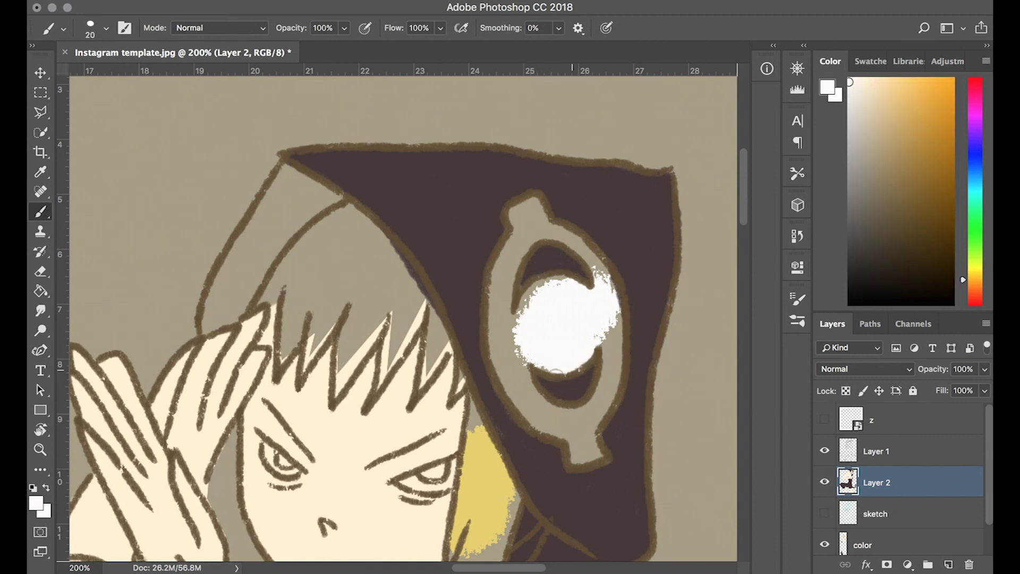
left_click_drag(510, 361, 601, 287)
key("bracketright")
mouse_move(519, 255)
left_mouse_down()
mouse_move(531, 202)
mouse_move(521, 232)
mouse_move(605, 313)
left_mouse_up()
left_click(536, 228, "alt")
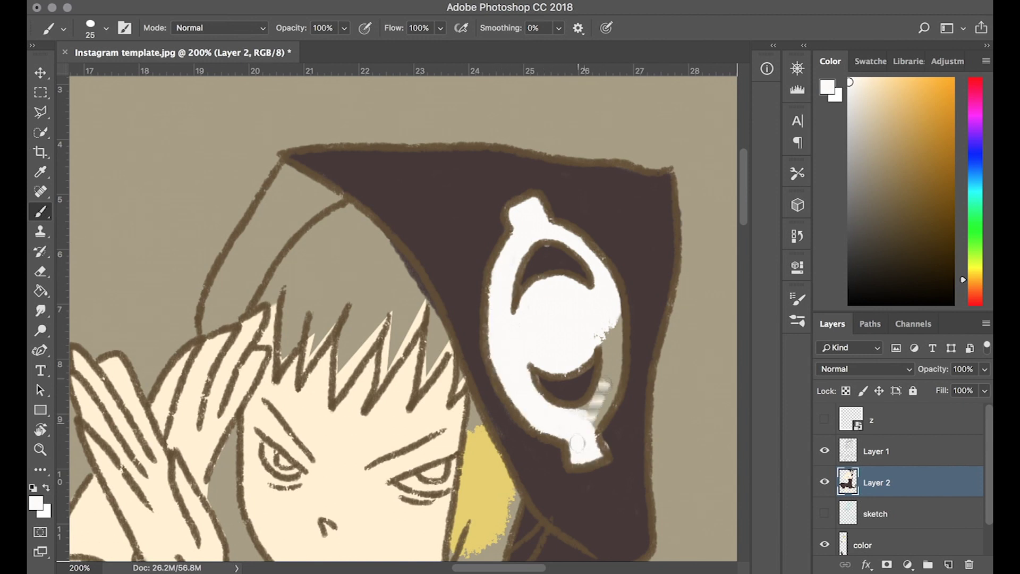
left_click(637, 406, "alt")
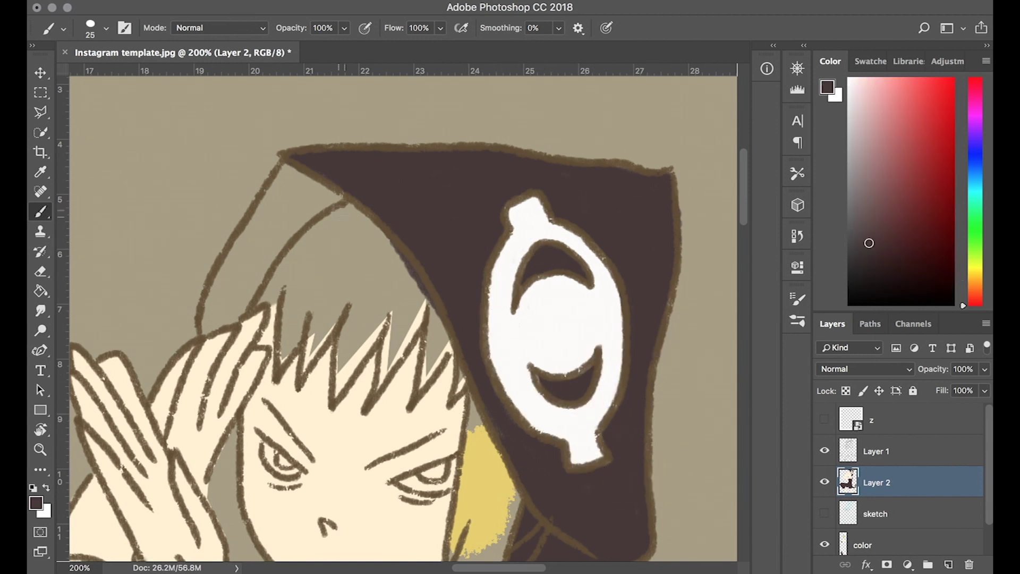
scroll(372, 223, "down", 3)
scroll(372, 224, "left", 1)
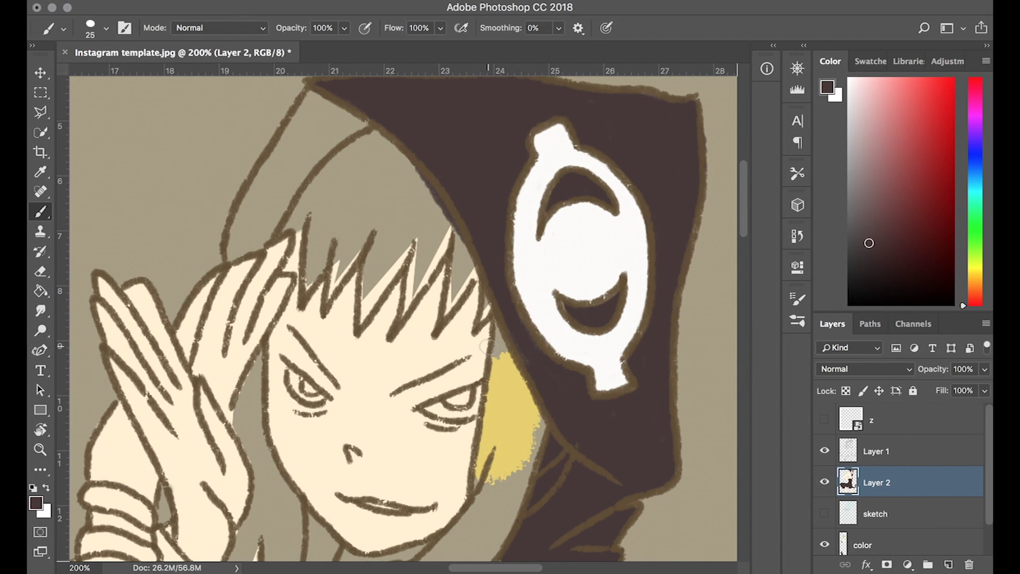
scroll(482, 345, "up", 3)
scroll(483, 345, "left", 3)
Darken the hood's left flap, then fill the tufts between the bangs with sampled yellow.
left_click(882, 259)
left_click_drag(372, 175, 314, 308)
left_click(581, 450, "alt")
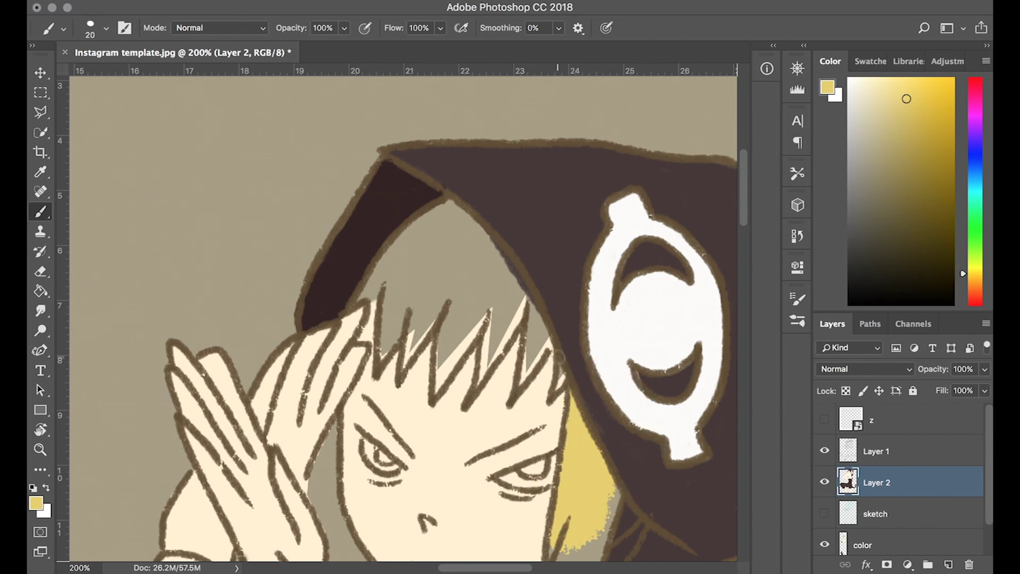
left_click_drag(518, 386, 531, 292)
left_click_drag(526, 367, 494, 287)
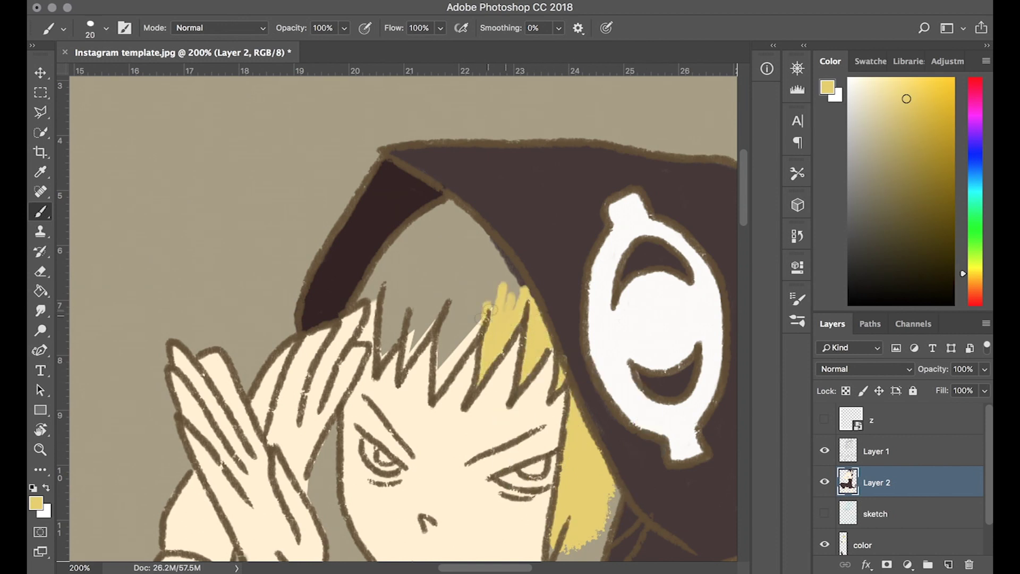
left_click_drag(478, 361, 457, 303)
mouse_move(452, 372)
left_mouse_down()
mouse_move(436, 301)
mouse_move(407, 345)
left_mouse_up()
mouse_move(426, 276)
left_mouse_down()
mouse_move(373, 323)
mouse_move(457, 223)
mouse_move(451, 208)
mouse_move(464, 234)
left_mouse_up()
With a larger brush, paint the upper hair and side strands yellow down to the shoulder.
key("bracketright")
left_click(432, 262, "alt")
scroll(473, 303, "down", 5)
key("bracketright")
left_click_drag(609, 311, 454, 502)
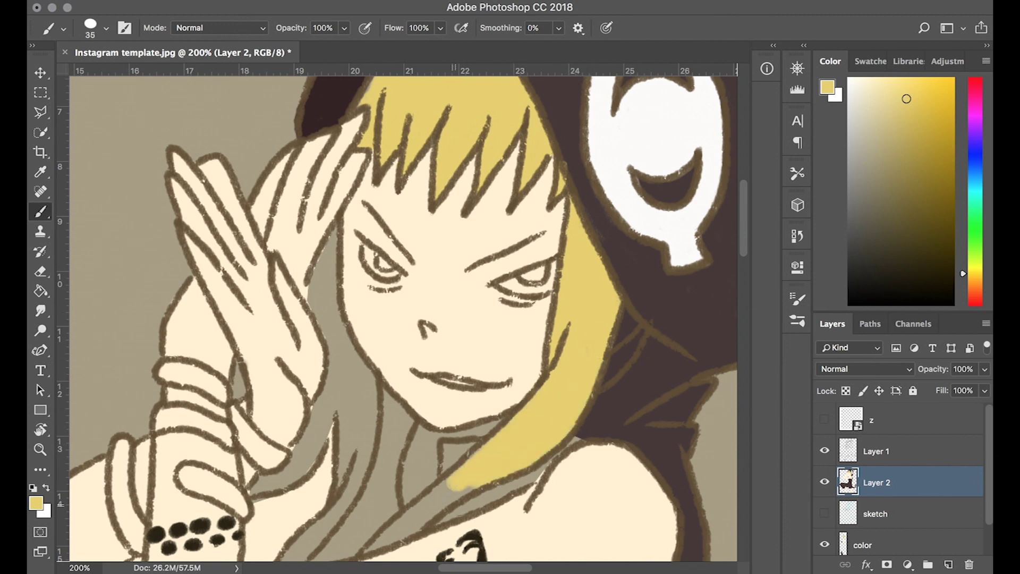
scroll(455, 502, "down", 2)
left_click_drag(479, 425, 393, 487)
left_click_drag(367, 277, 374, 372)
mouse_move(342, 245)
left_mouse_down()
mouse_move(359, 170)
mouse_move(344, 236)
left_mouse_up()
left_click_drag(371, 323, 276, 430)
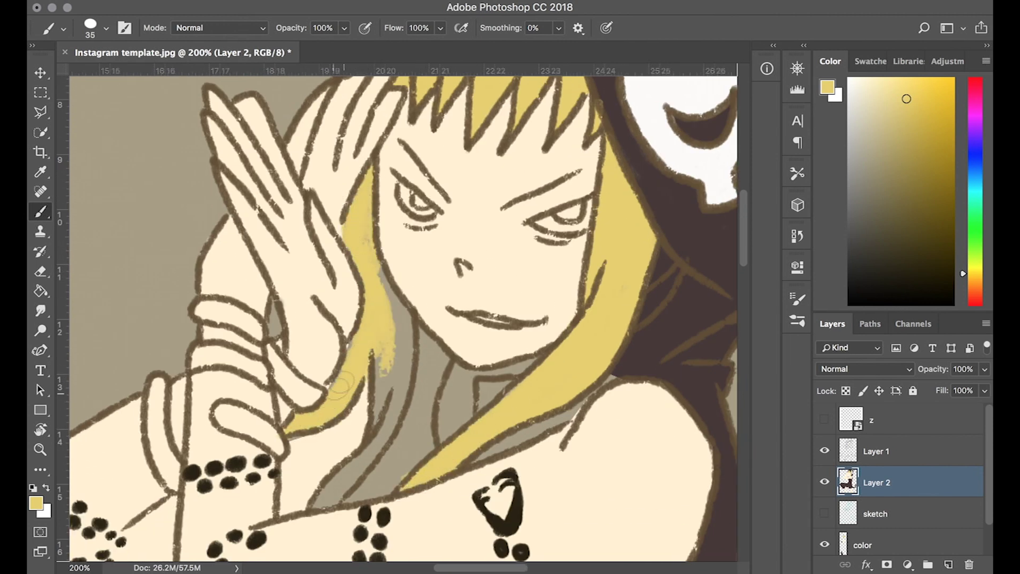
Fill the remaining hair strands beside the face, neck and collar yellow to their tips.
scroll(318, 372, "down", 1)
scroll(319, 372, "left", 2)
left_click_drag(420, 346, 406, 268)
mouse_move(422, 321)
left_mouse_down()
mouse_move(420, 372)
mouse_move(398, 348)
mouse_move(403, 473)
mouse_move(350, 489)
left_mouse_up()
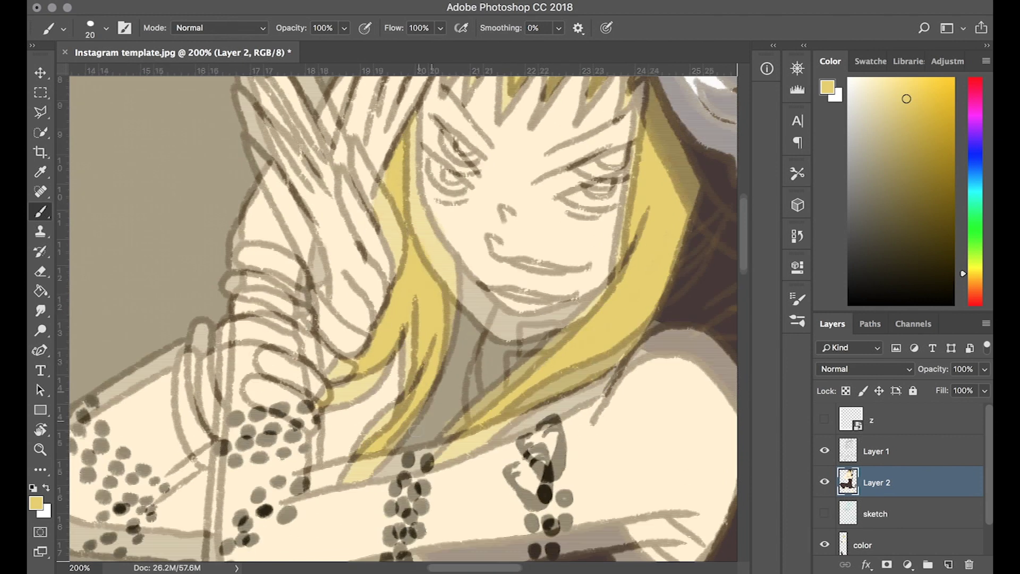
scroll(404, 319, "down", 10)
scroll(403, 319, "left", 3)
left_click_drag(412, 273, 396, 335)
left_click_drag(388, 289, 426, 339)
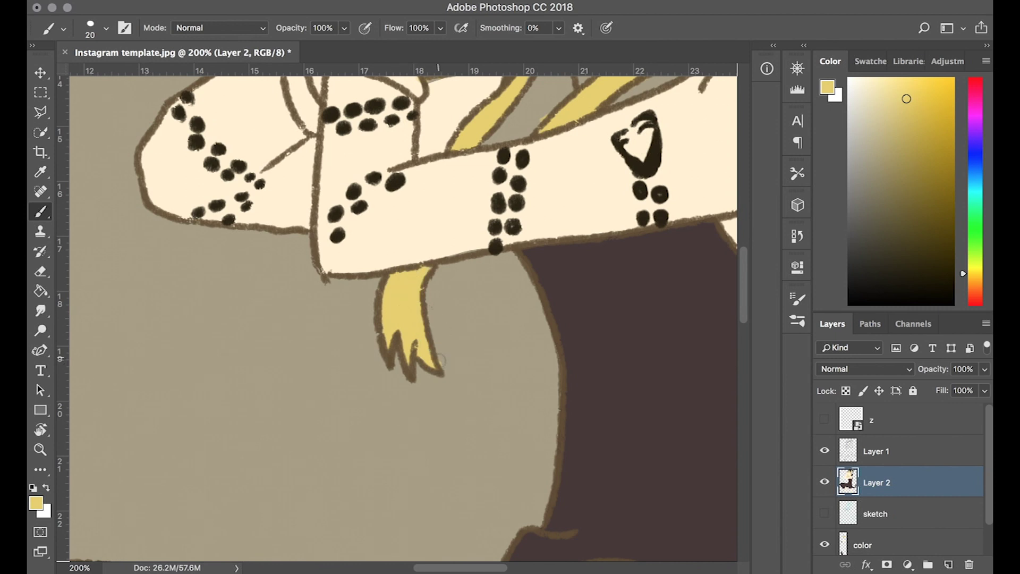
key("e")
key("z")
left_click(463, 296, "alt")
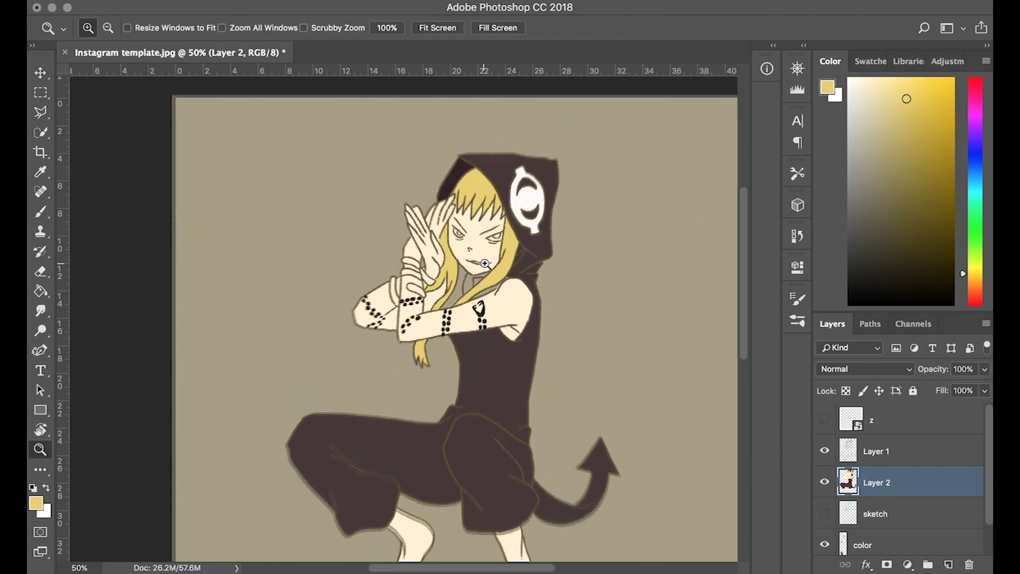
Choose olive-green iris tones, from near-black to light olive, with lowered brush flow and opacity.
left_click(485, 264)
key("b")
left_click(545, 263, "alt")
left_click(617, 226, "alt")
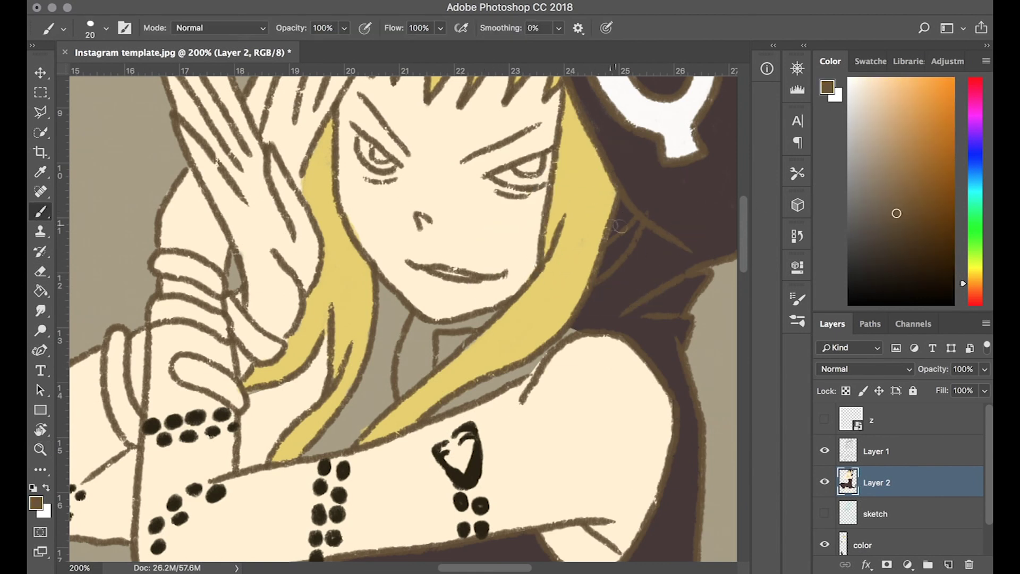
left_click(976, 262)
left_click(868, 202)
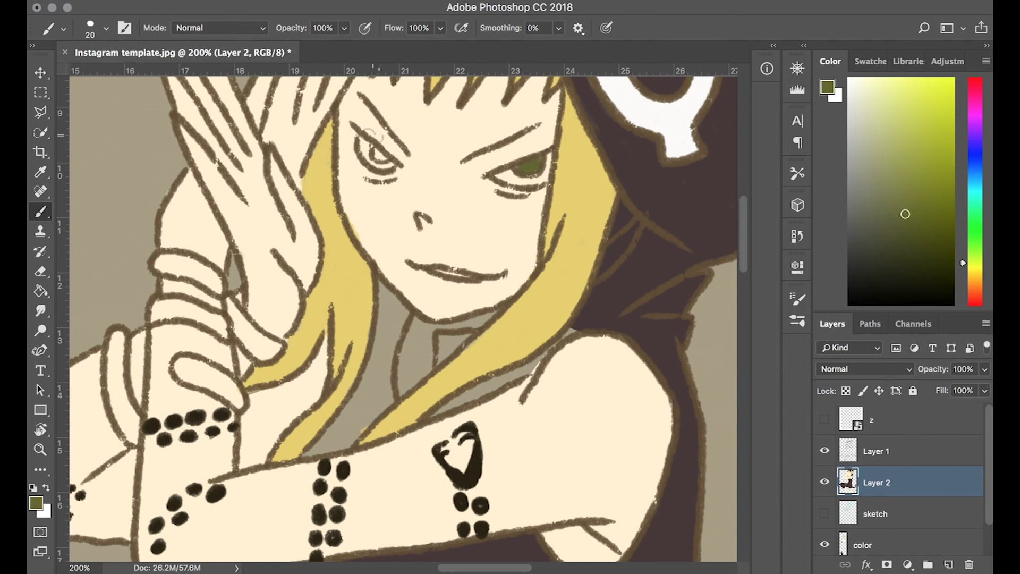
left_click_drag(400, 33, 372, 33)
left_click_drag(293, 29, 279, 30)
left_click(911, 270)
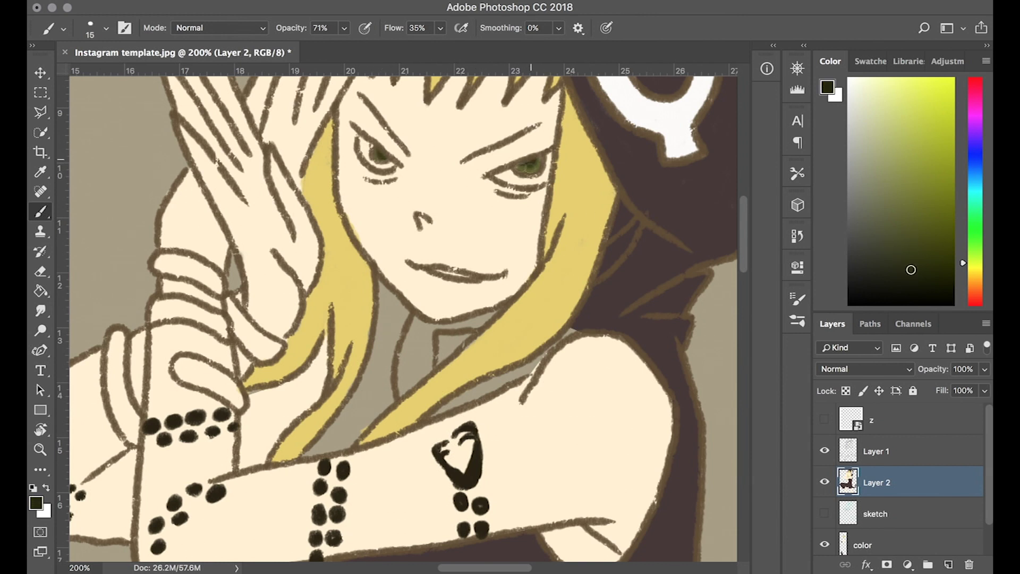
left_click(883, 164)
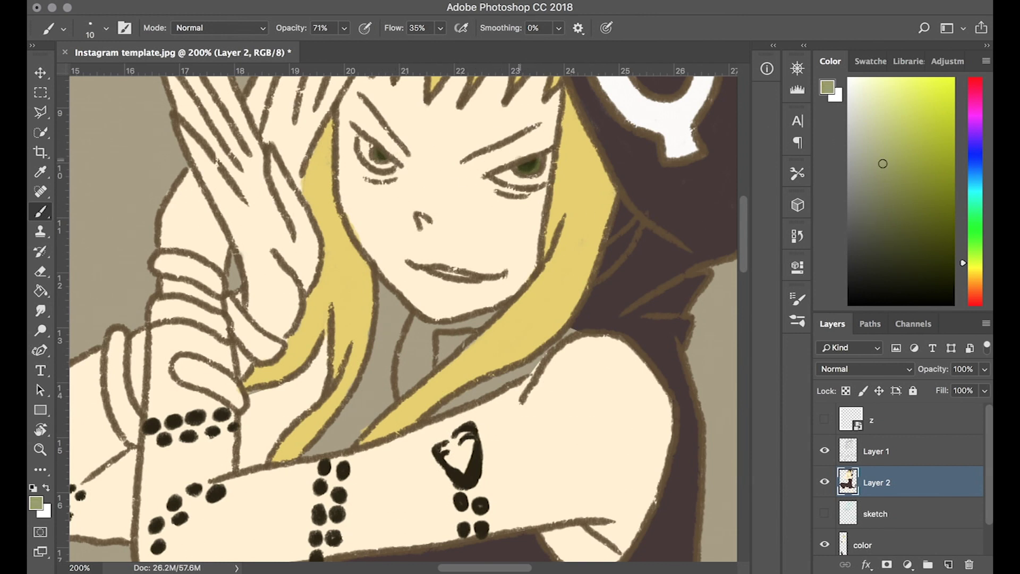
Paint the collar under the chin and the shoulder edge in the hood's dark brown.
left_click_drag(976, 263, 975, 292)
left_click(878, 132)
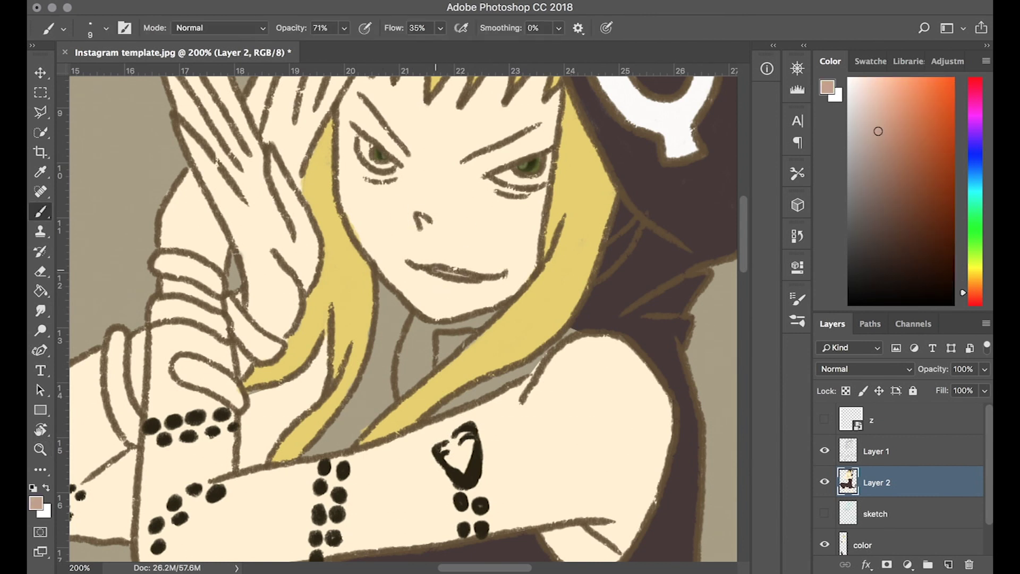
left_click(612, 291, "alt")
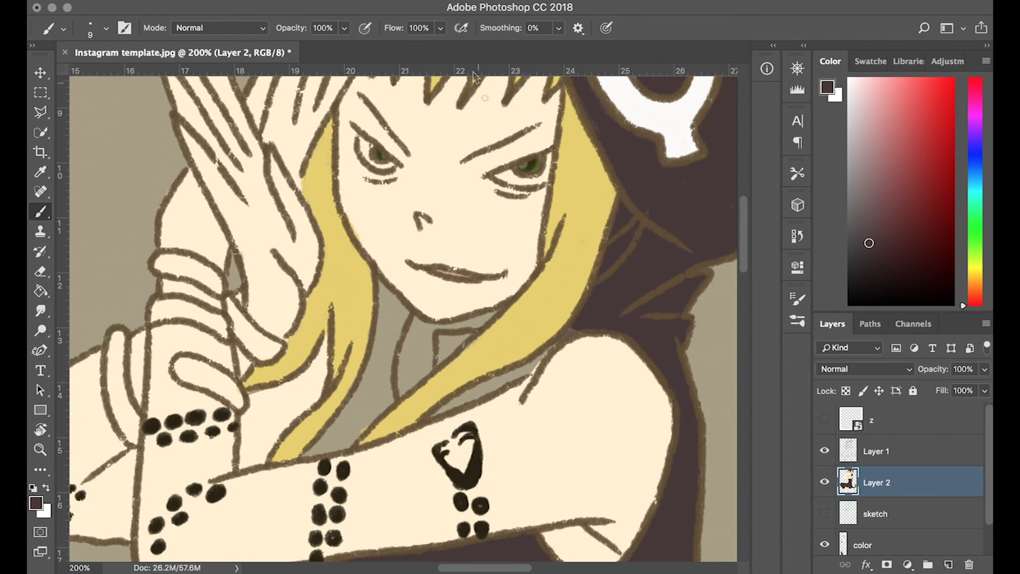
left_click_drag(504, 372, 471, 401)
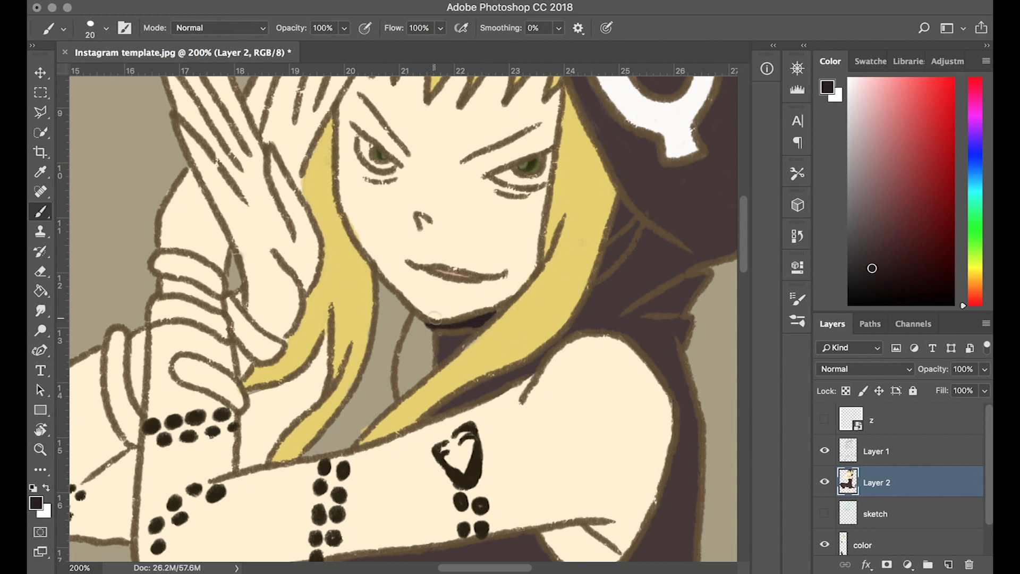
left_click_drag(426, 344, 409, 372)
left_click(452, 345, "alt")
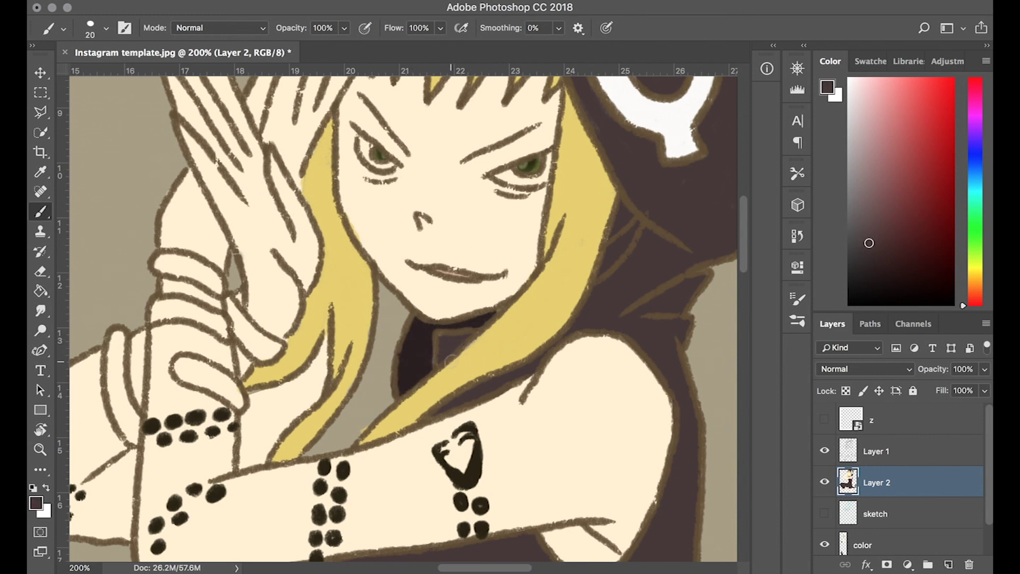
key("z")
left_click(539, 362, "alt")
Add a Multiply-mode Layer 3 clipped to Layer 2, using a speckled brush preset.
left_click(949, 565)
left_click(865, 369)
left_click(845, 403)
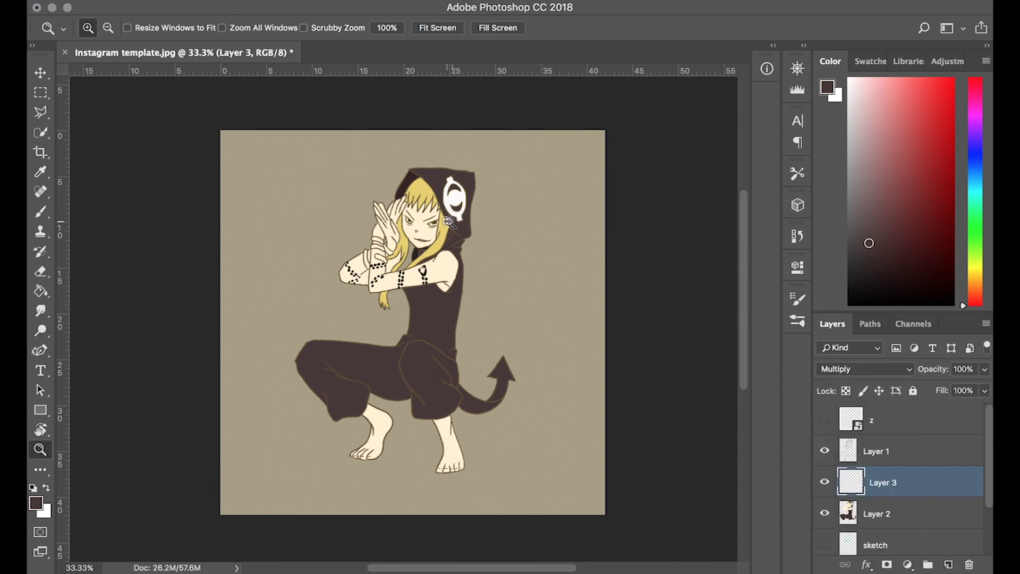
key("b")
left_click(105, 28)
scroll(159, 239, "down", 1)
scroll(159, 239, "down", 3)
key("Return")
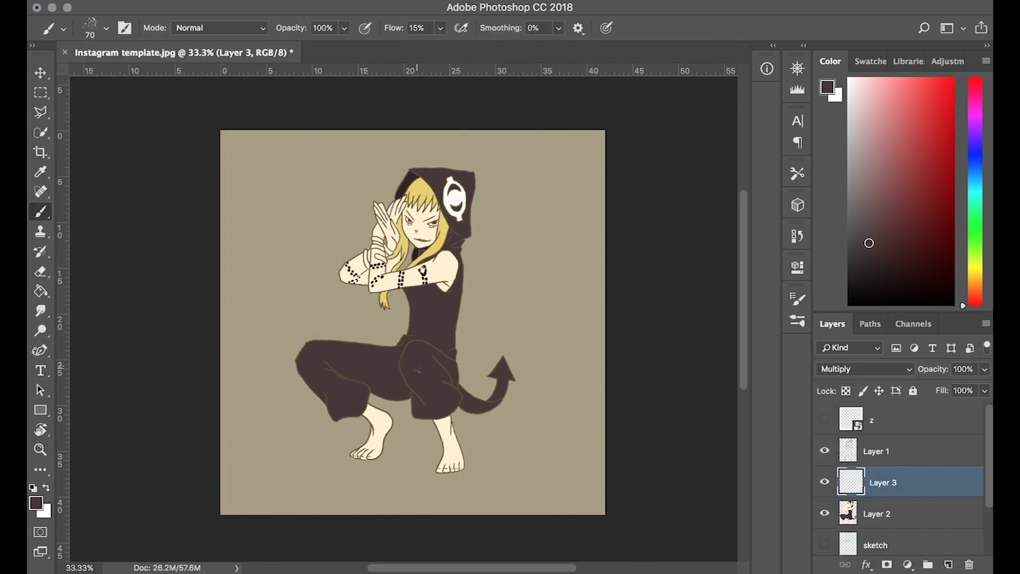
left_click(432, 313)
key("ctrl+alt+g")
Softly shade the torso at 31% brush opacity, erasing the stray arm shading.
key("bracketright")
key("bracketright")
mouse_move(378, 260)
left_mouse_down()
mouse_move(391, 287)
mouse_move(446, 255)
left_mouse_up()
key("e")
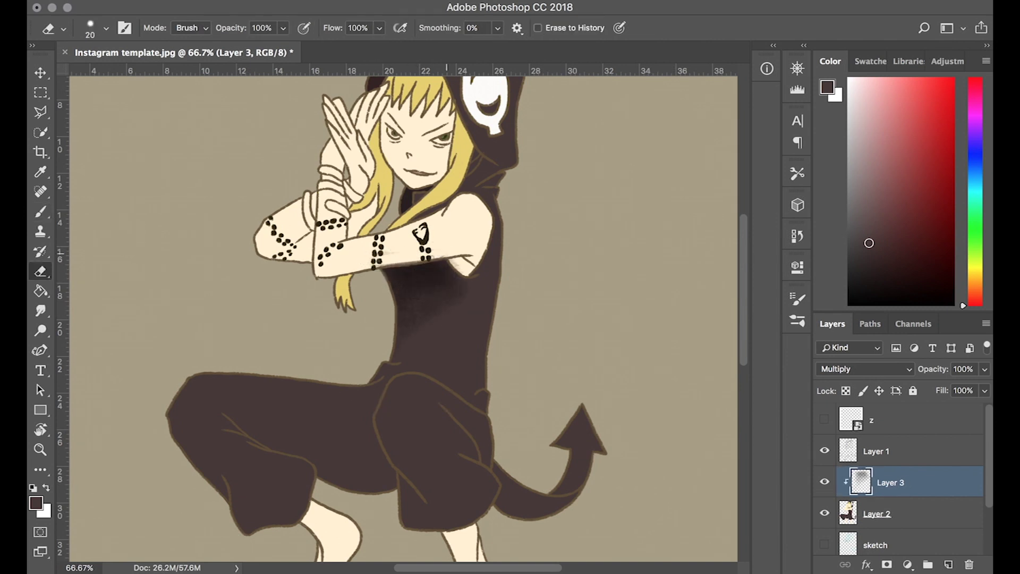
key("ctrl+plus")
key("ctrl+plus")
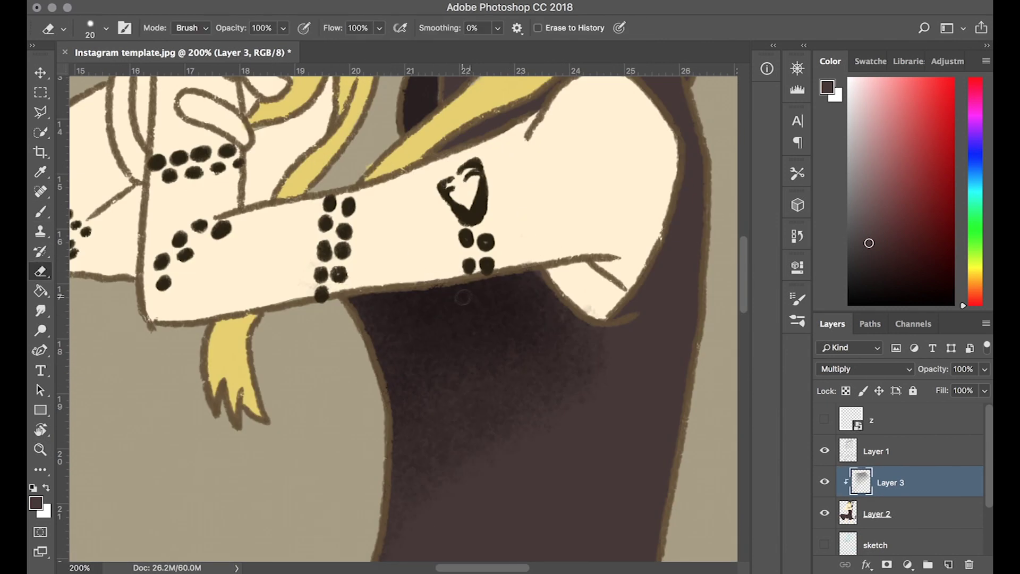
key("ctrl+minus")
key("ctrl+minus")
key("ctrl+minus")
key("b")
left_click_drag(298, 28, 290, 35)
left_click_drag(468, 234, 531, 261)
key("bracketleft")
left_click_drag(521, 160, 524, 186)
Shade the folds of the shorts and the devil tail with a smaller brush.
left_click(512, 282, "ctrl")
key("bracketleft")
key("bracketleft")
key("bracketleft")
key("bracketleft")
key("bracketleft")
key("bracketleft")
key("bracketleft")
mouse_move(558, 284)
left_mouse_down()
mouse_move(561, 353)
mouse_move(526, 321)
left_mouse_up()
left_click_drag(425, 372, 457, 444)
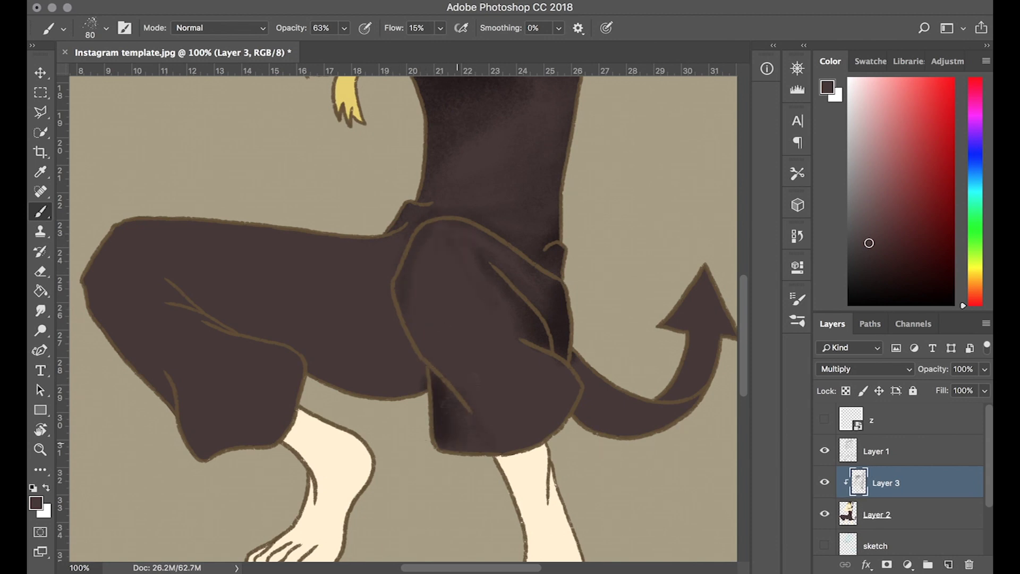
key("bracketleft")
mouse_move(494, 382)
left_mouse_down()
mouse_move(569, 388)
mouse_move(606, 425)
left_mouse_up()
mouse_move(662, 393)
left_mouse_down()
mouse_move(710, 361)
mouse_move(701, 287)
left_mouse_up()
Darken the robe's crotch area and deepen the fold shading on the left leg.
key("bracketright")
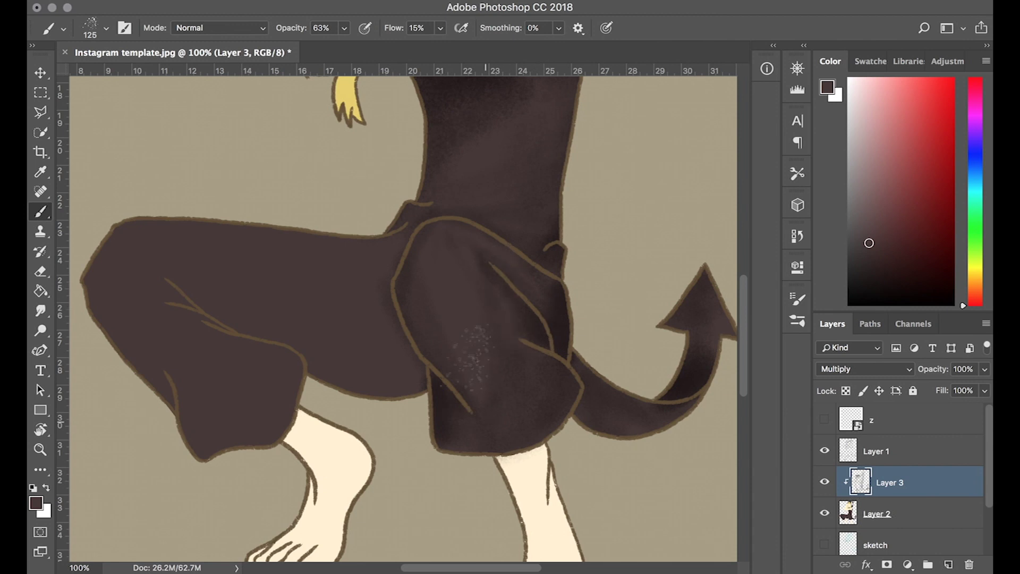
scroll(521, 281, "left", 5)
key("bracketright")
key("bracketright")
key("bracketright")
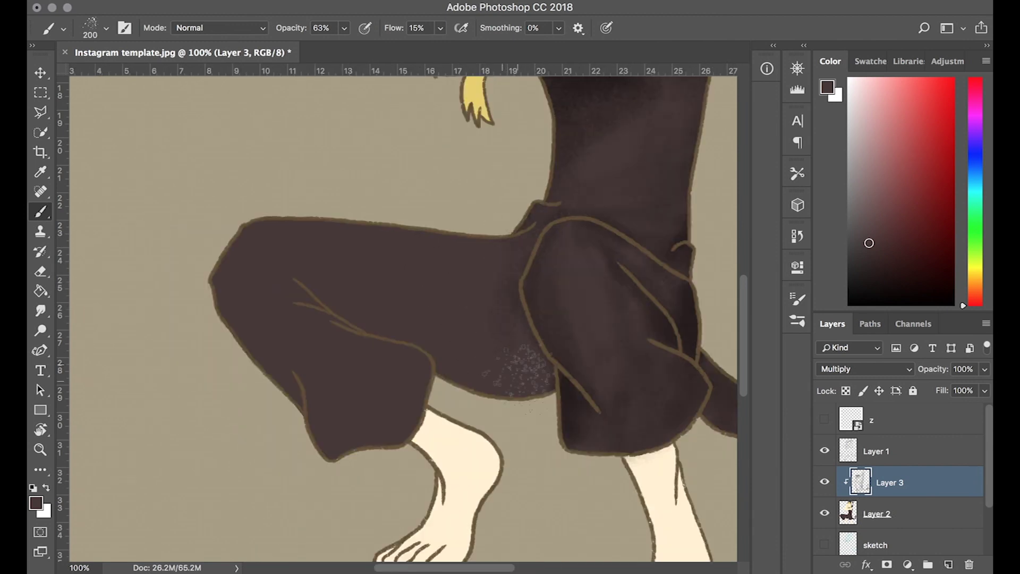
left_click_drag(505, 377, 489, 298)
key("bracketleft")
left_click_drag(404, 260, 340, 313)
left_click_drag(394, 356, 300, 265)
left_click_drag(518, 354, 544, 385)
key("bracketleft")
key("bracketleft")
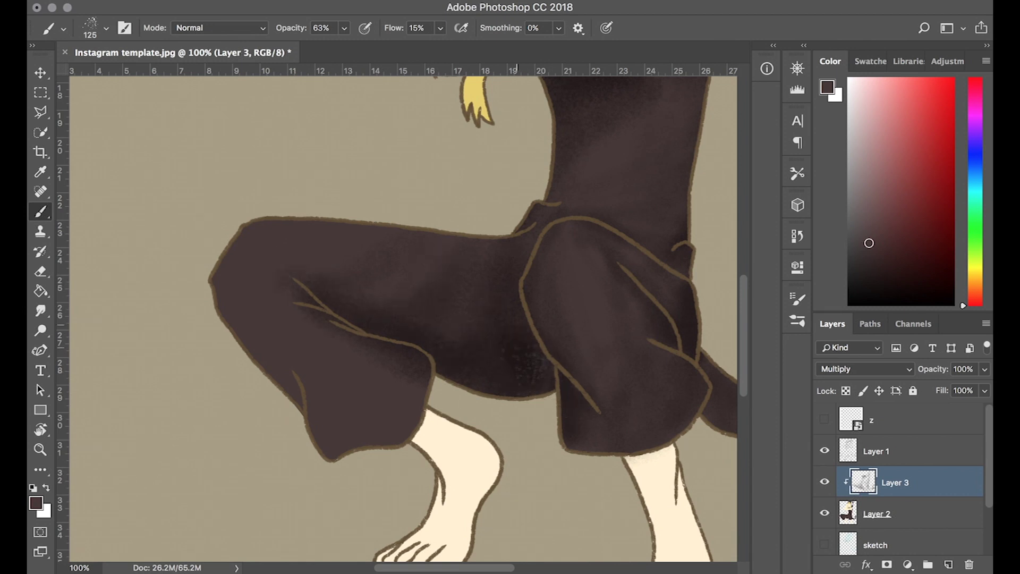
key("bracketleft")
key("bracketleft")
key("bracketleft")
Pan the view up to the head and resize the shading brush.
key("e")
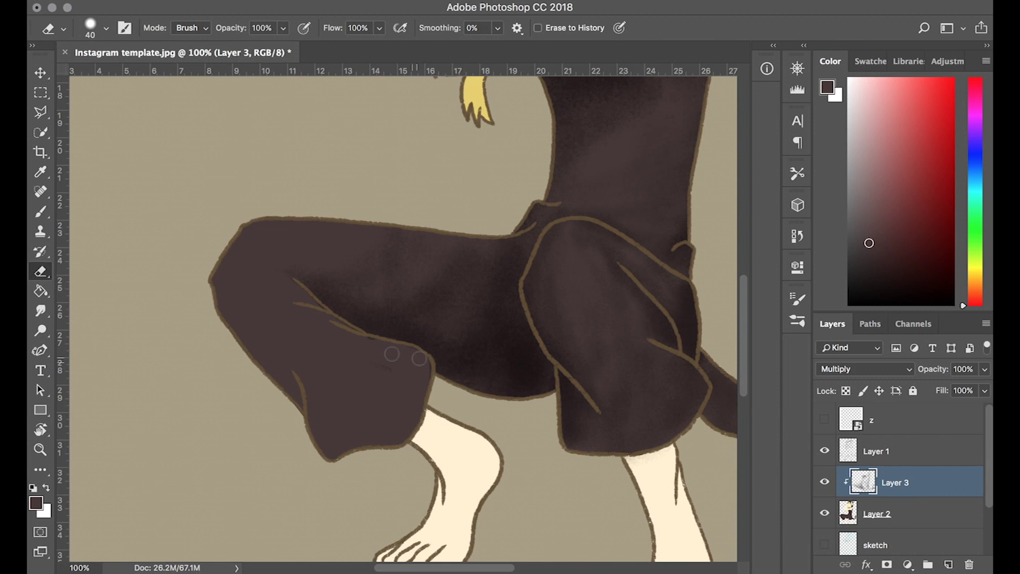
key("b")
scroll(377, 366, "left", 2)
scroll(377, 367, "left", 2)
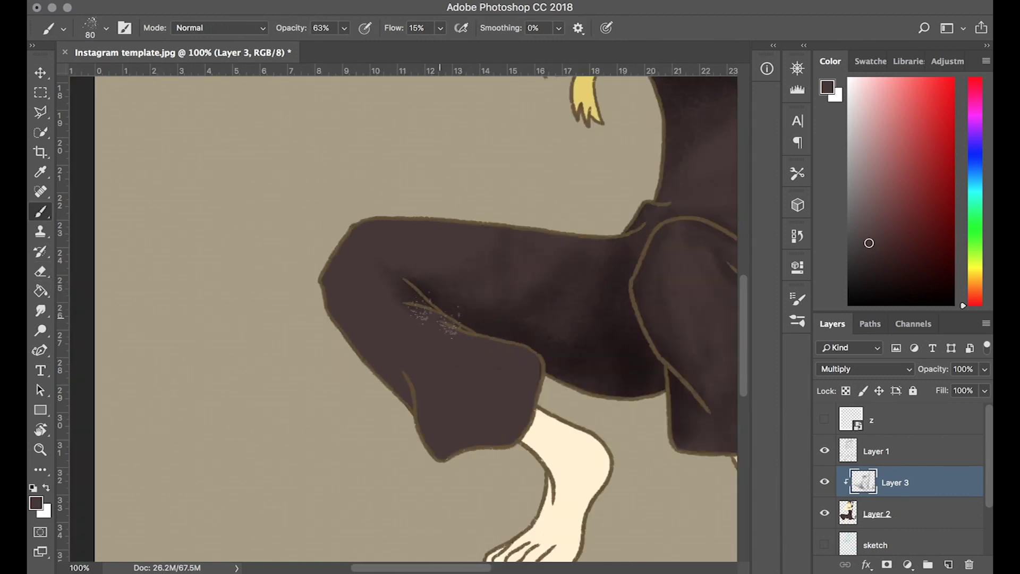
key("bracketright")
key("bracketright")
key("bracketright")
scroll(502, 212, "right", 2)
scroll(502, 213, "up", 5)
scroll(479, 228, "right", 5)
key("bracketleft")
key("bracketleft")
key("bracketleft")
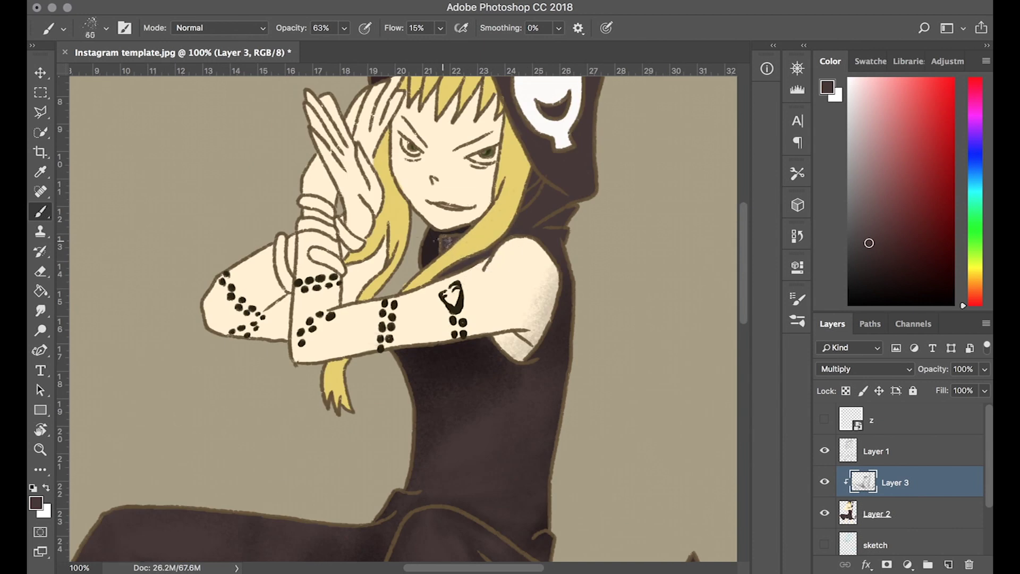
key("bracketright")
key("bracketright")
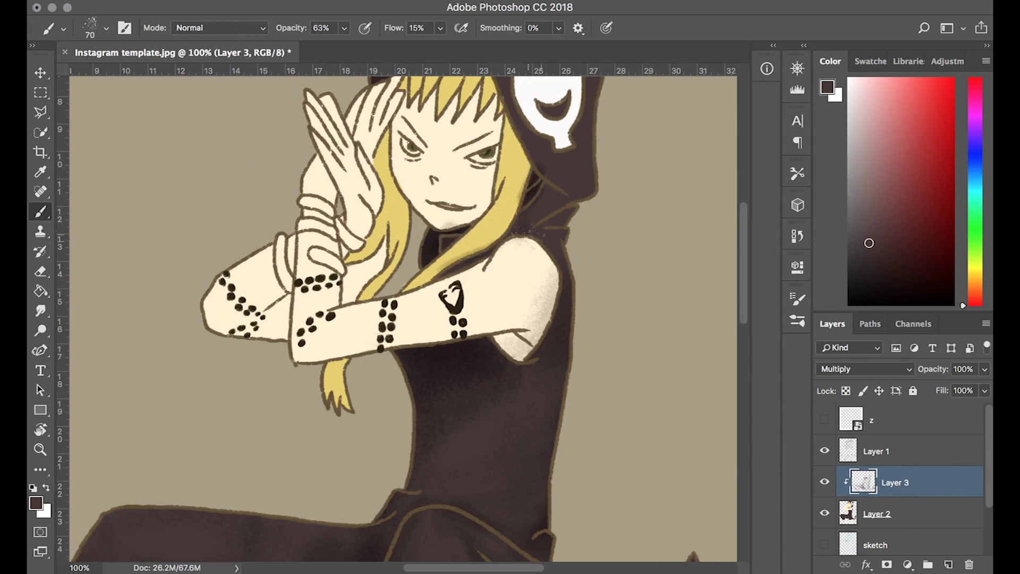
Darken the hood's right edge, its lower part and the area above the emblem.
left_click_drag(531, 242, 563, 223)
scroll(563, 224, "up", 5)
key("bracketright")
key("bracketright")
key("bracketright")
left_click_drag(595, 117, 611, 239)
left_click_drag(589, 176, 561, 286)
key("bracketleft")
key("bracketleft")
left_click_drag(494, 168, 539, 151)
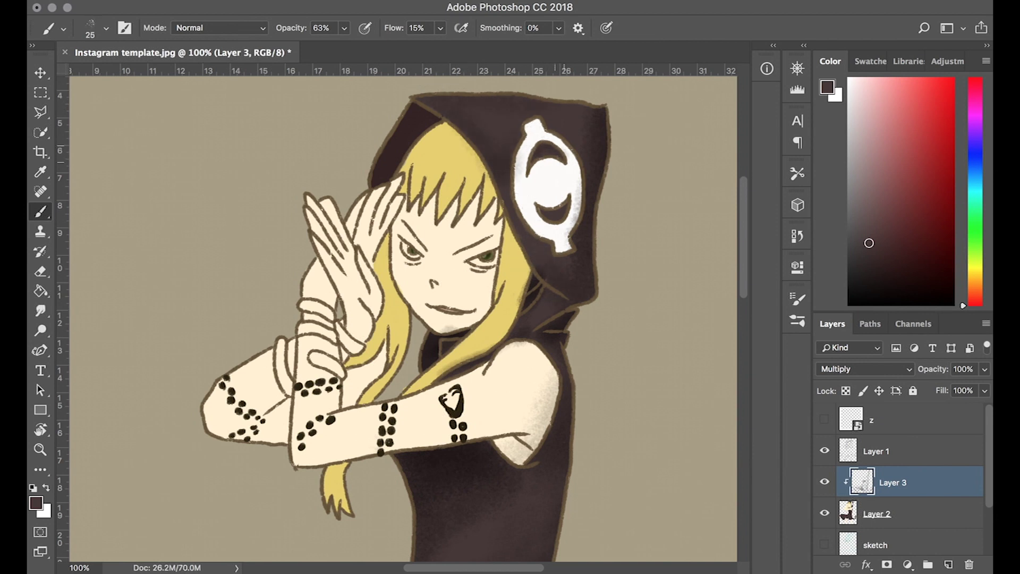
Erase grey speckles from the white hood emblem and the shoulder's edge.
key("e")
left_click_drag(564, 230, 575, 169)
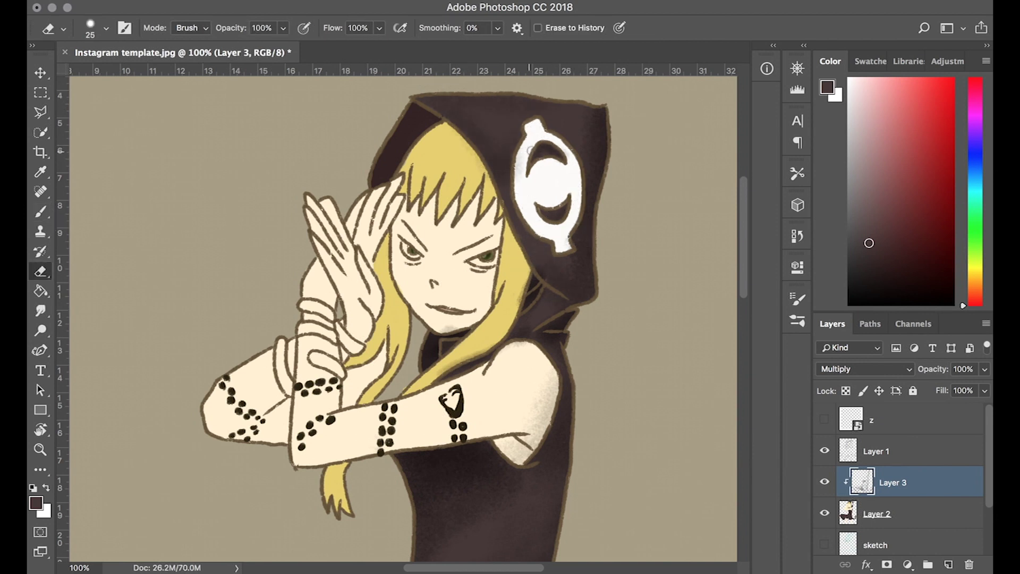
key("b")
key("e")
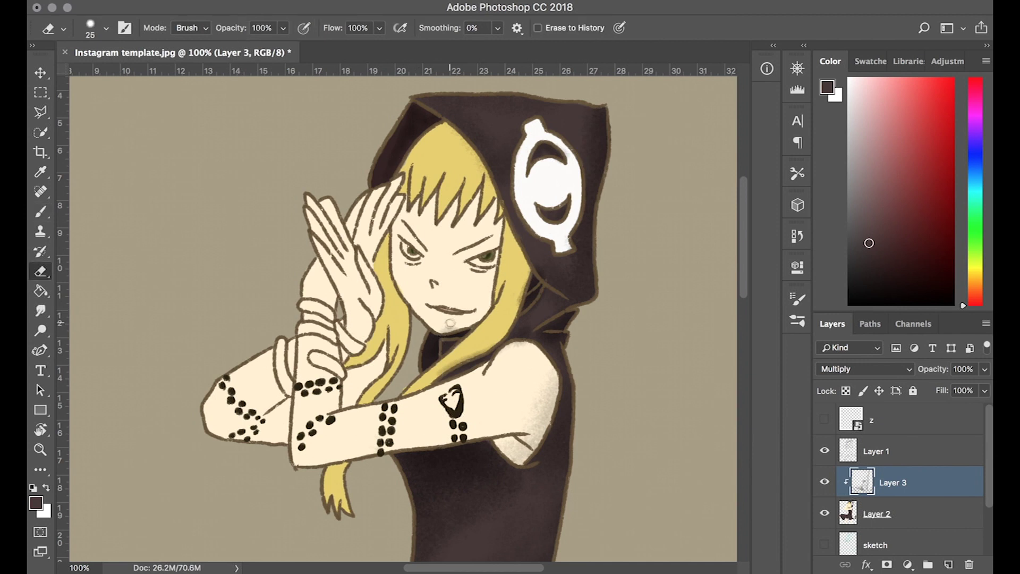
mouse_move(551, 375)
left_mouse_down()
mouse_move(545, 411)
mouse_move(518, 452)
left_mouse_up()
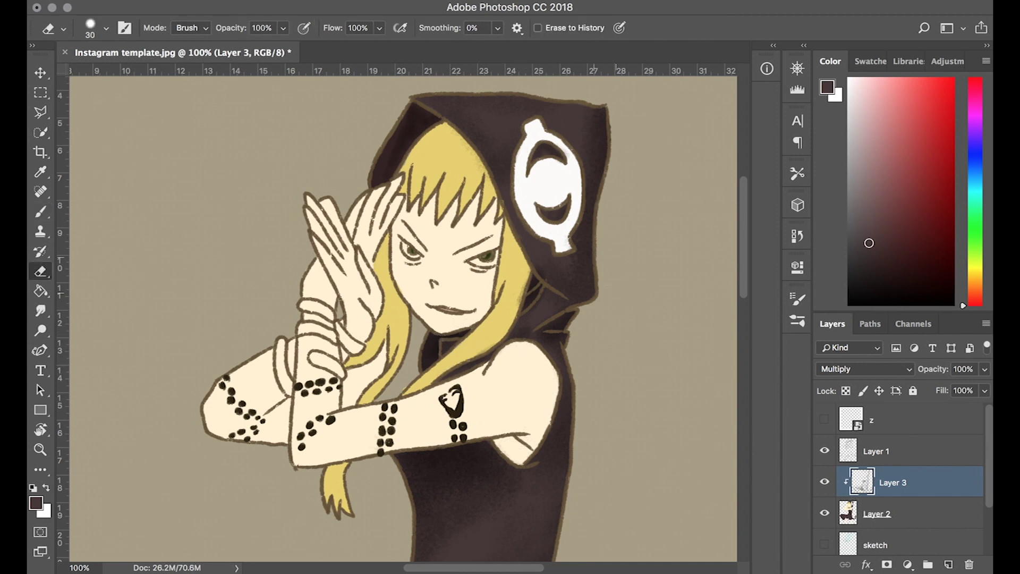
key("b")
left_click(571, 223, "alt")
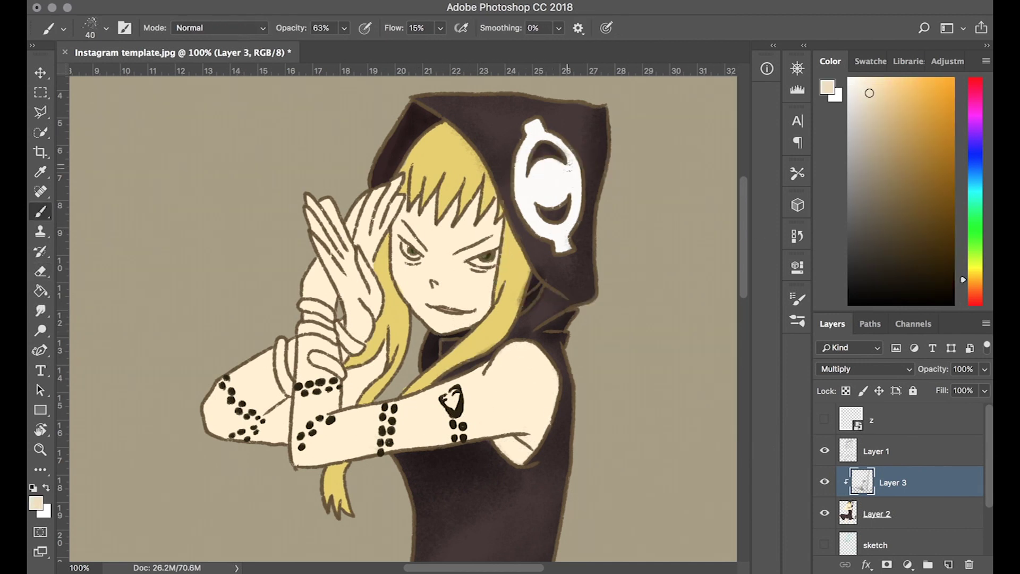
Paint speckled orange shading onto the upper hair, sampled from the hair's yellow.
left_click(732, 140, "alt")
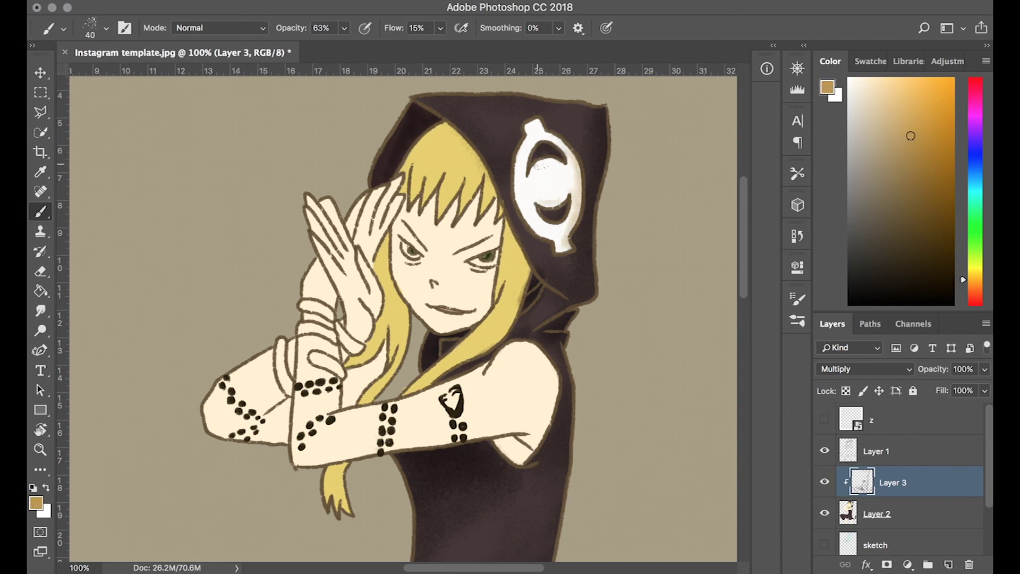
key("bracketright")
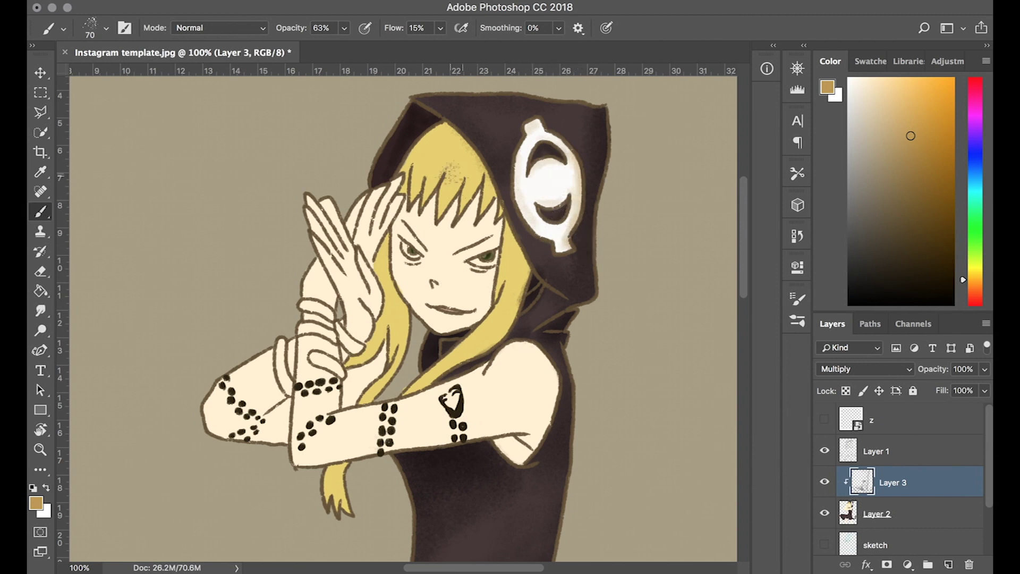
left_click(456, 146, "alt")
left_click(975, 281)
key("bracketright")
key("bracketleft")
key("bracketleft")
left_click_drag(462, 148, 482, 169)
key("bracketright")
key("bracketright")
key("bracketleft")
left_click_drag(428, 144, 446, 169)
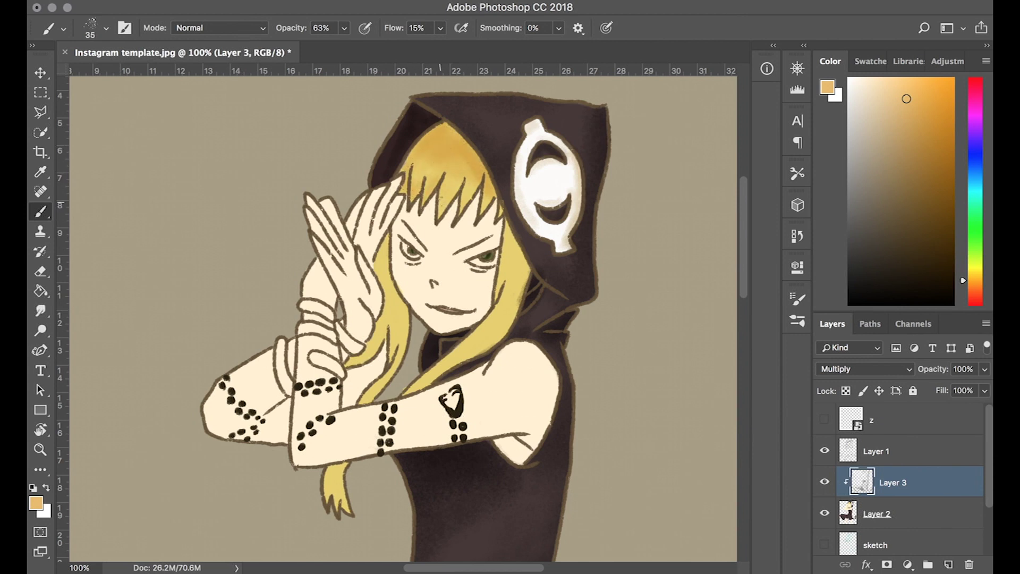
left_click(512, 255, "alt")
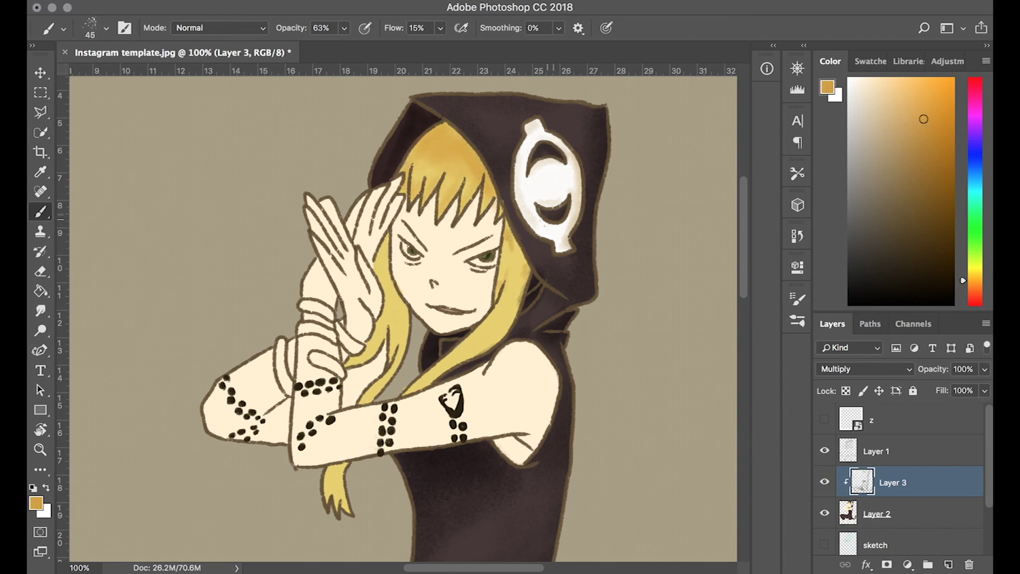
On Layer 2, cover the grey smudge near the cheek with pale yellow.
left_click(825, 514)
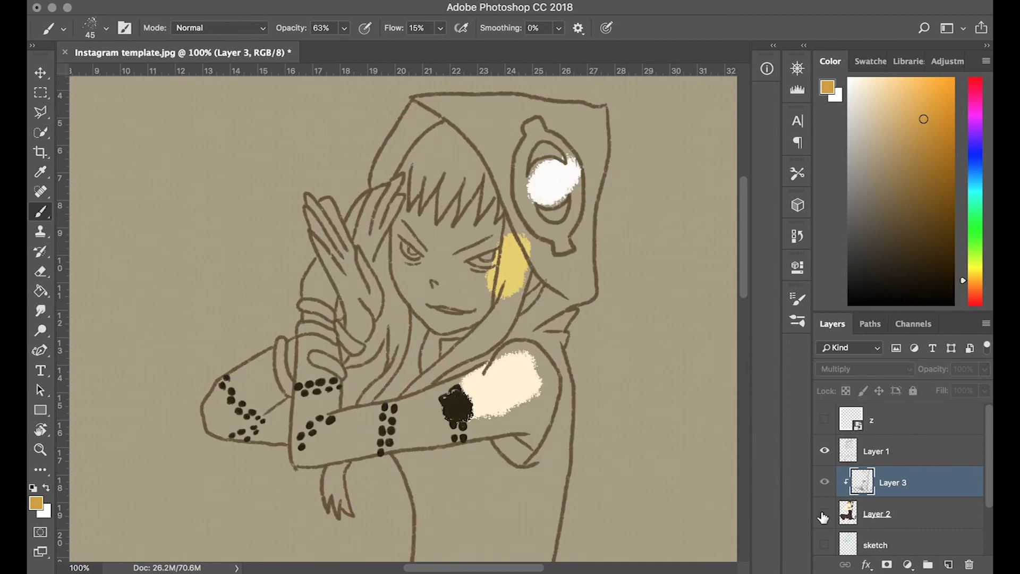
left_click(850, 514)
left_click(520, 275, "alt")
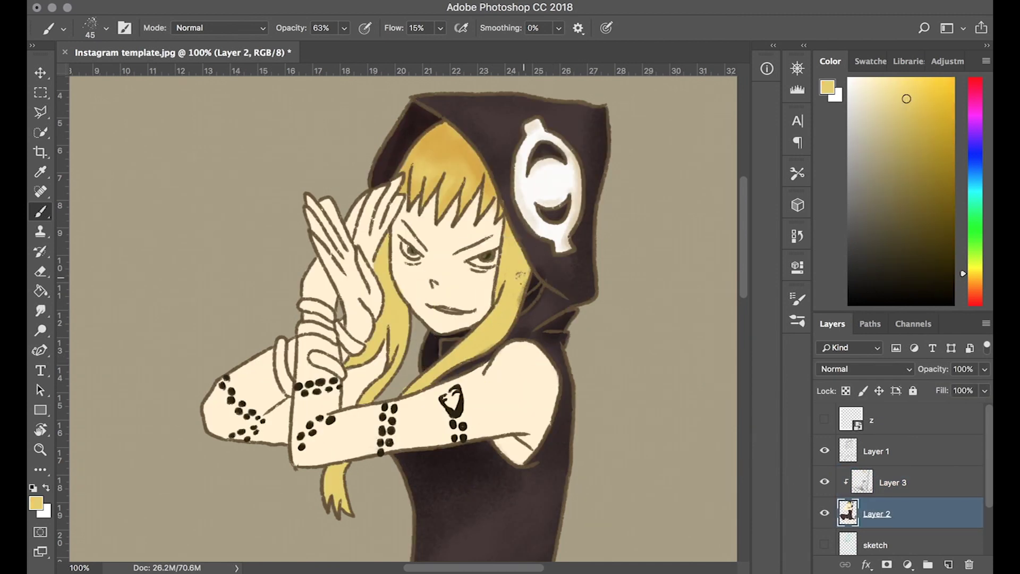
scroll(817, 514, "down", 3)
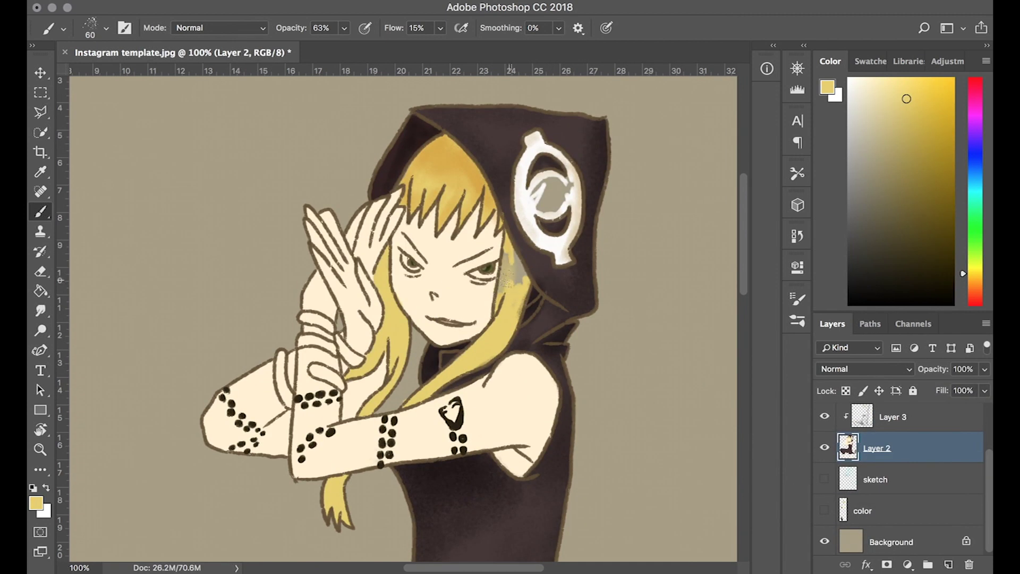
left_click(90, 28)
scroll(170, 250, "up", 2)
double_click(159, 250)
key("bracketleft")
key("bracketleft")
key("bracketleft")
left_click_drag(510, 255, 522, 281)
Repaint the grey inside the hood emblem with sampled white.
left_click(558, 242, "alt")
key("bracketleft")
left_click_drag(564, 183, 532, 197)
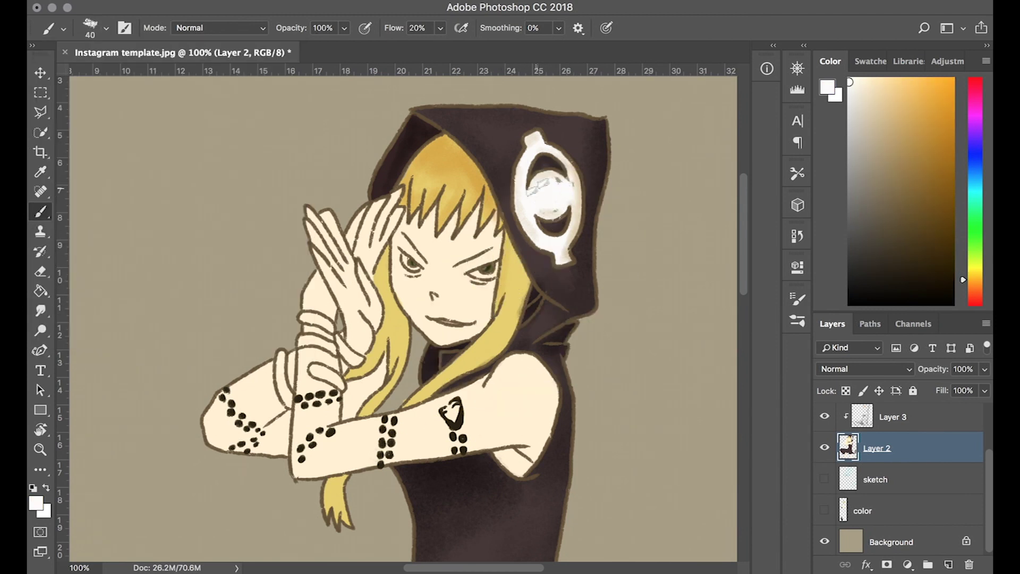
scroll(404, 319, "down", 5)
scroll(404, 318, "up", 4)
scroll(903, 468, "up", 1)
scroll(834, 451, "up", 2)
On Layer 3, add tan speckled shading to the face, shoulder hair strand and hair top.
left_click(861, 468)
left_click(92, 35)
scroll(159, 250, "down", 1)
double_click(159, 269)
left_click_drag(542, 226, 527, 237)
left_click(901, 130)
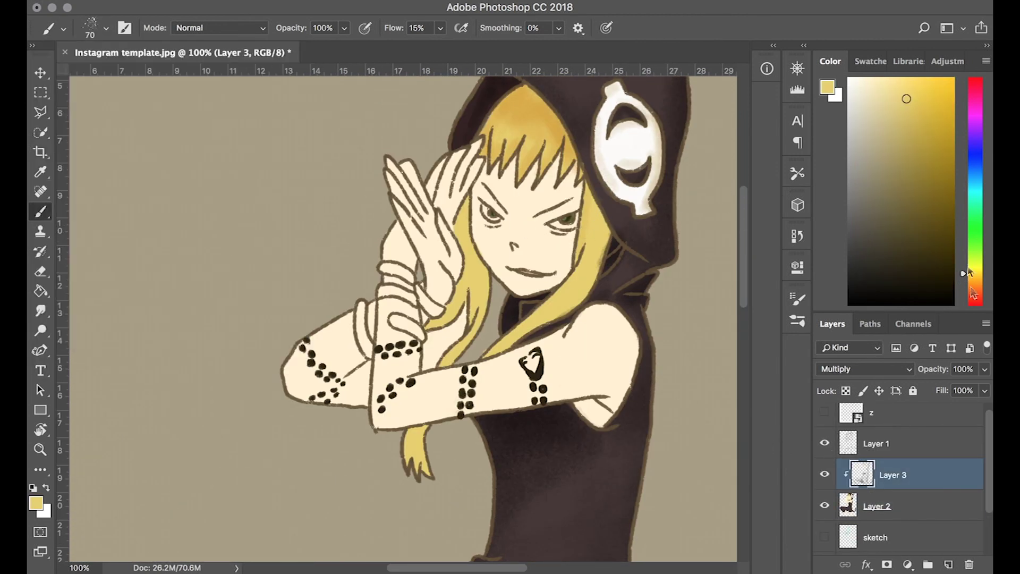
left_click_drag(975, 279, 974, 288)
key("bracketleft")
key("bracketleft")
key("bracketleft")
left_click_drag(542, 313, 590, 218)
key("bracketright")
key("bracketright")
key("bracketright")
mouse_move(532, 107)
left_mouse_down()
mouse_move(553, 154)
mouse_move(497, 127)
left_mouse_up()
Darken the hair beside the cheek and the tip of the hair strand.
key("bracketleft")
key("bracketleft")
key("bracketleft")
scroll(404, 319, "left", 3)
key("bracketright")
key("bracketright")
mouse_move(513, 202)
left_mouse_down()
mouse_move(526, 297)
mouse_move(513, 321)
left_mouse_up()
key("bracketright")
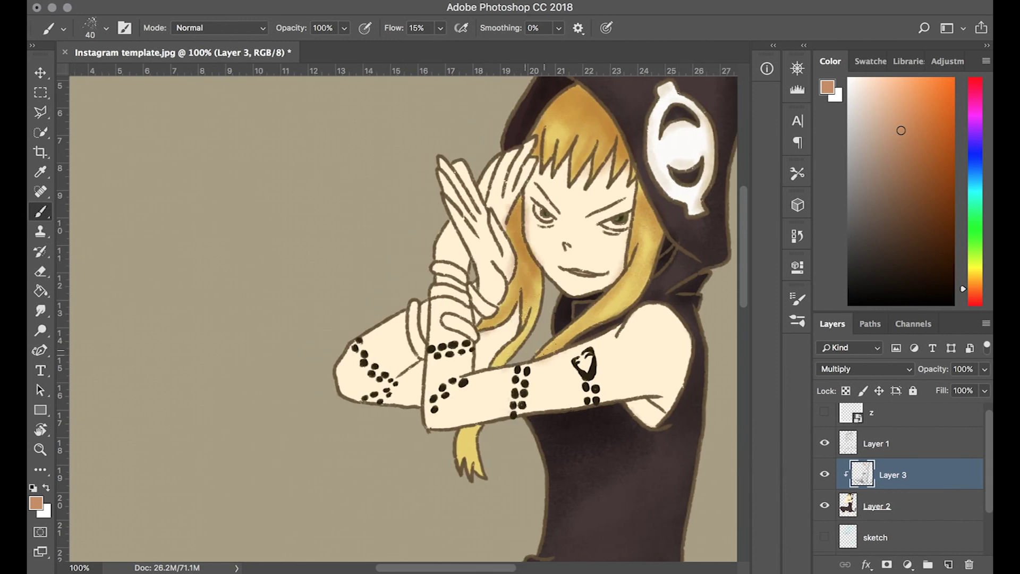
left_click_drag(463, 433, 470, 457)
key("e")
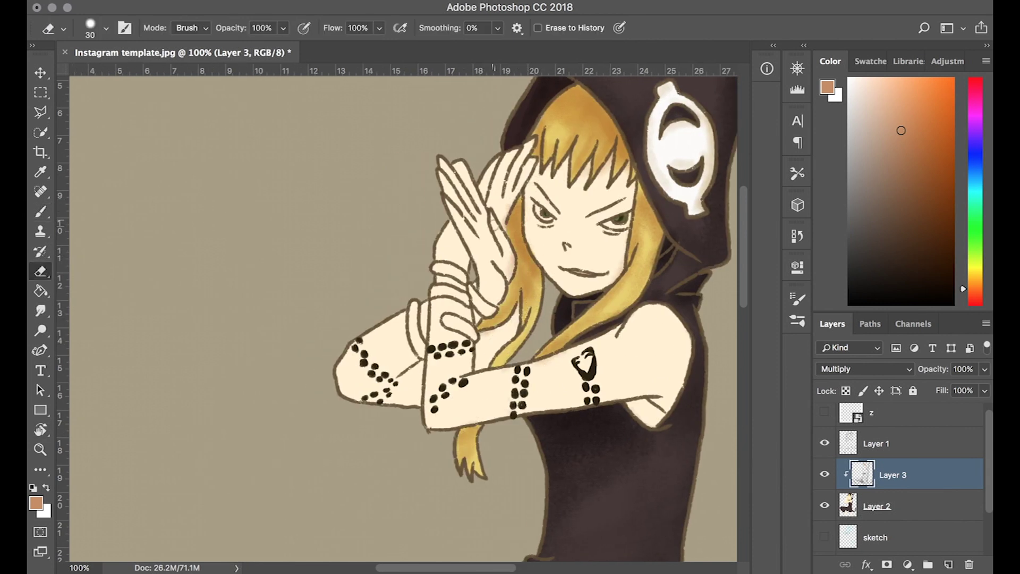
scroll(404, 319, "right", 5)
key("b")
Add a new Multiply Layer 4 clipped to Layer 3 and pick a skin tone.
left_click(948, 564)
left_click(865, 369)
left_click(845, 406)
left_click(527, 374, "alt")
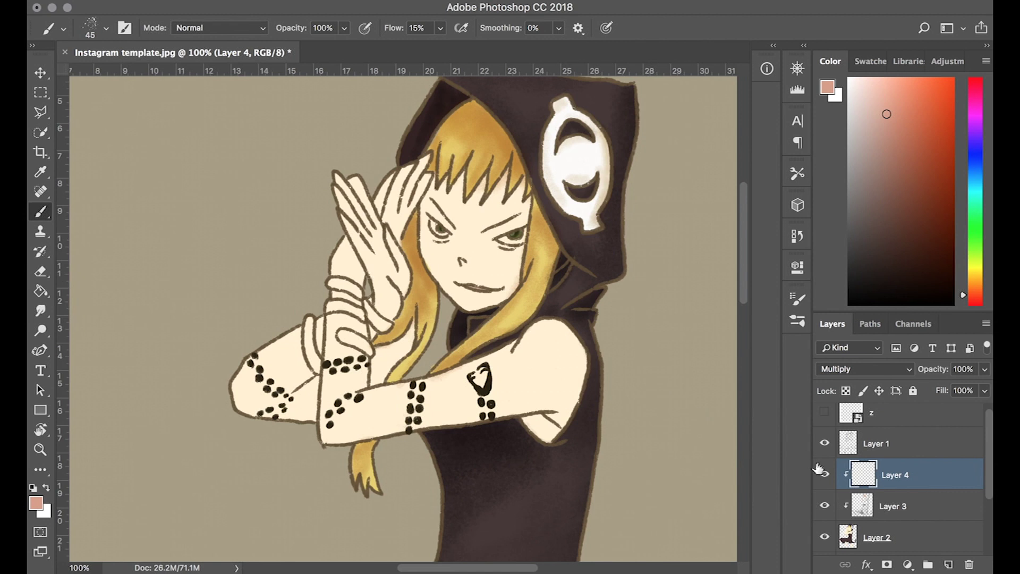
Shade the shoulder, upper arm, underarm and forearm pink with a larger brush.
key("bracketright")
key("bracketright")
key("bracketright")
mouse_move(555, 429)
left_mouse_down()
mouse_move(531, 420)
mouse_move(564, 367)
left_mouse_up()
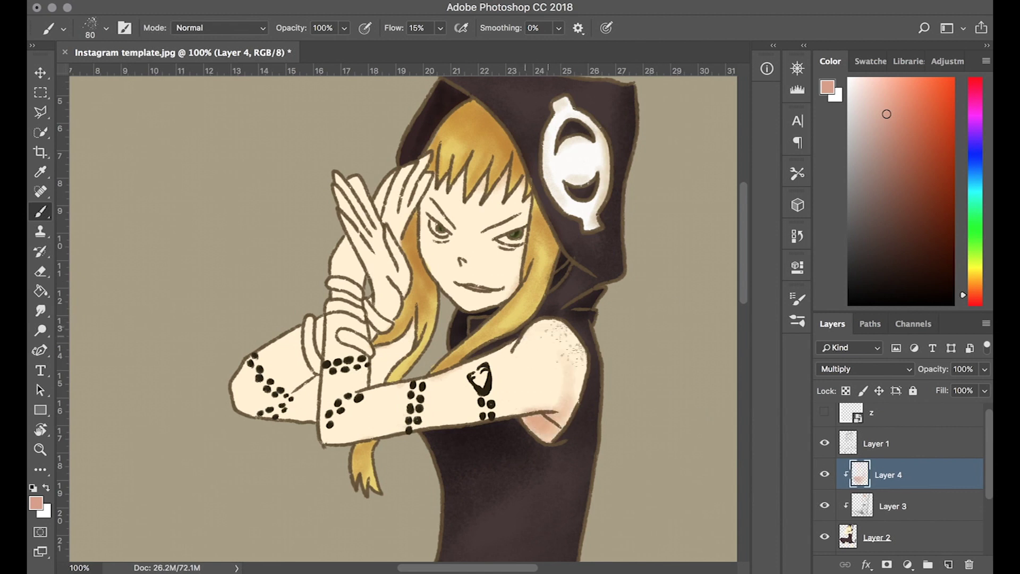
left_click_drag(552, 329, 579, 398)
left_click_drag(345, 425, 478, 426)
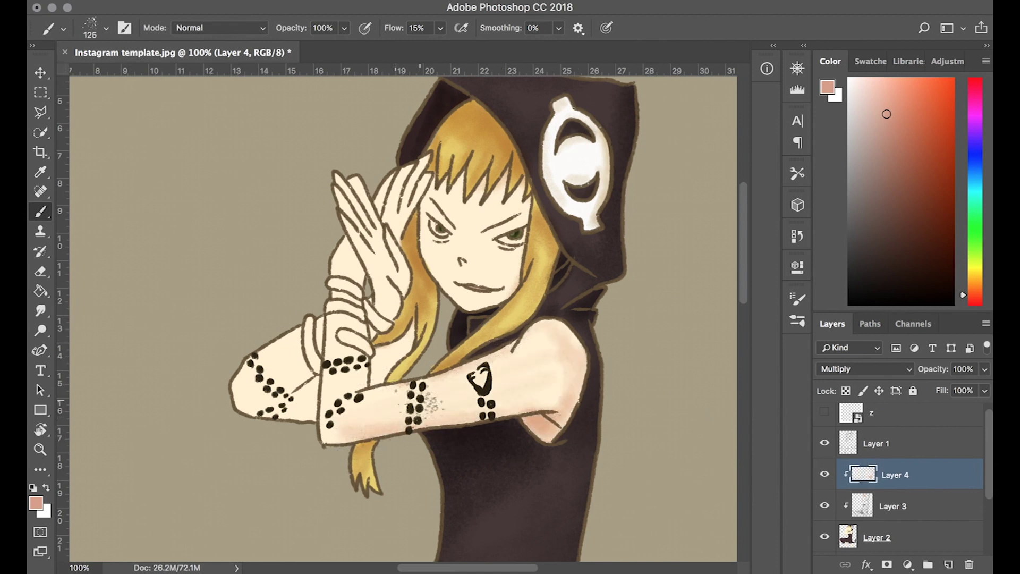
Add pink shading near the raised hand and along the right side of the face and chin.
key("bracketright")
scroll(404, 319, "left", 5)
key("bracketleft")
left_click_drag(470, 380, 505, 330)
left_click_drag(524, 183, 529, 277)
left_click_drag(611, 199, 608, 292)
key("bracketleft")
left_click_drag(609, 255, 542, 274)
Shade the lower forearm near the dotted bands and the wrist pink.
key("bracketright")
key("bracketright")
key("bracketright")
key("bracketleft")
key("bracketleft")
key("bracketleft")
left_click_drag(435, 393, 436, 431)
left_click_drag(423, 372, 441, 350)
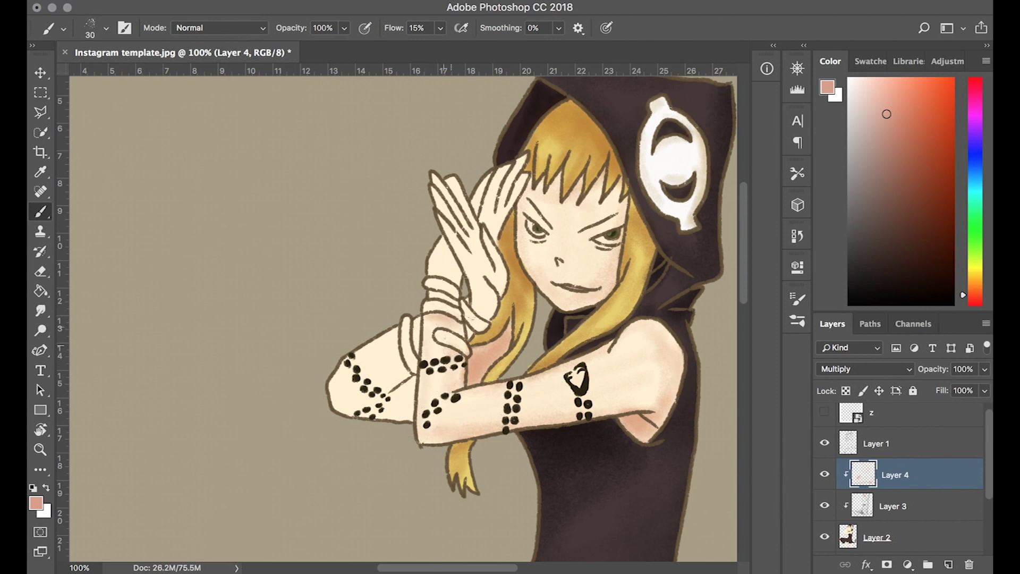
Shade the raised hand's fingers pink with a smaller brush.
key("bracketleft")
left_click_drag(476, 226, 452, 184)
mouse_move(485, 228)
left_mouse_down()
mouse_move(473, 196)
mouse_move(484, 181)
left_mouse_up()
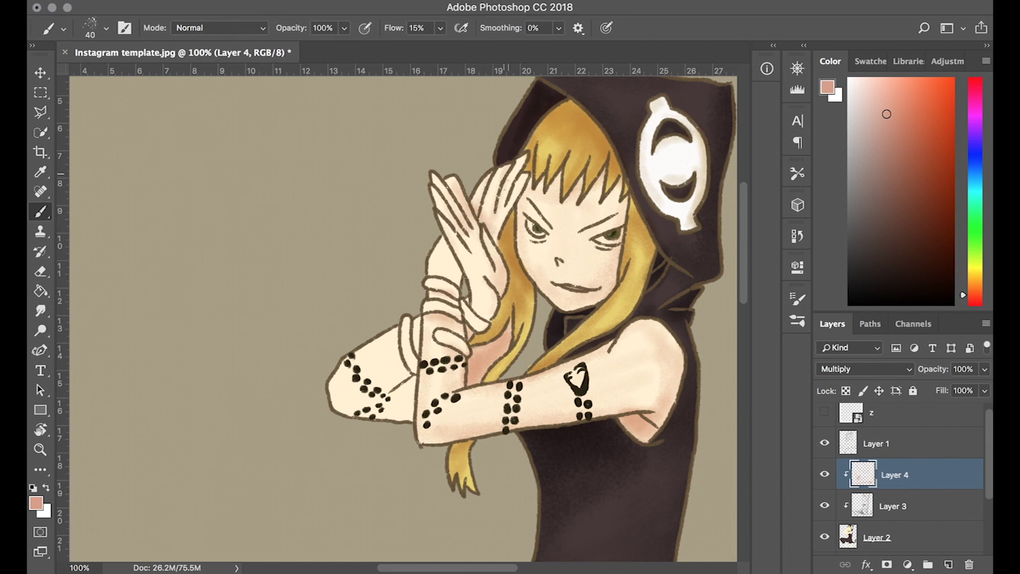
left_click_drag(524, 239, 494, 157)
key("bracketright")
left_click_drag(478, 265, 600, 189)
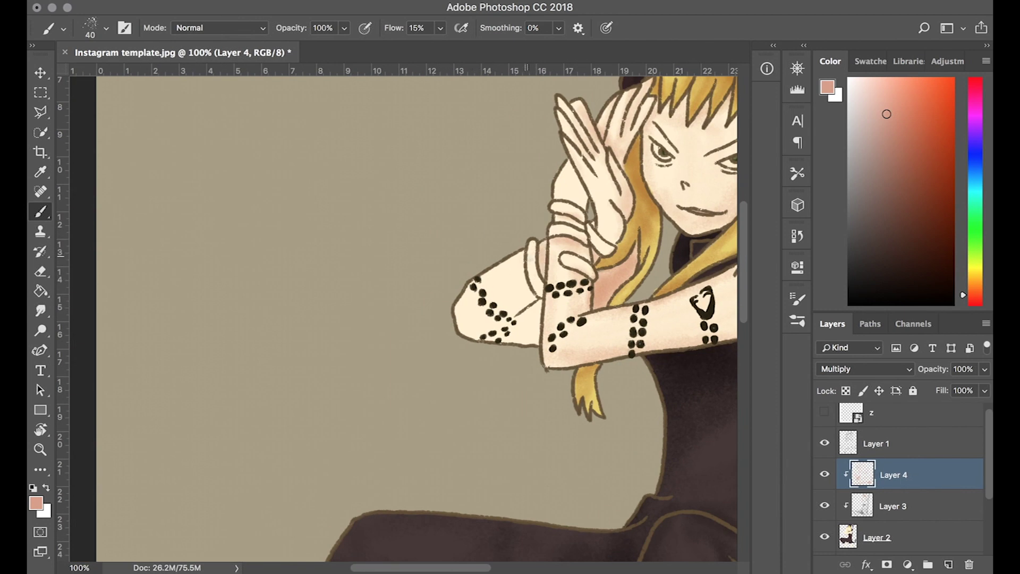
Shade the forearm around the dotted band and the upper arm with a larger brush.
key("bracketright")
key("bracketright")
key("bracketright")
mouse_move(534, 300)
left_mouse_down()
mouse_move(510, 340)
mouse_move(510, 260)
left_mouse_up()
mouse_move(463, 319)
left_mouse_down()
mouse_move(526, 305)
mouse_move(404, 306)
left_mouse_up()
key("bracketright")
key("bracketright")
key("bracketright")
left_click_drag(515, 340, 654, 314)
mouse_move(526, 298)
left_mouse_down()
mouse_move(646, 253)
mouse_move(638, 330)
left_mouse_up()
Erase excess shading near the shoulder and repaint it softly.
key("e")
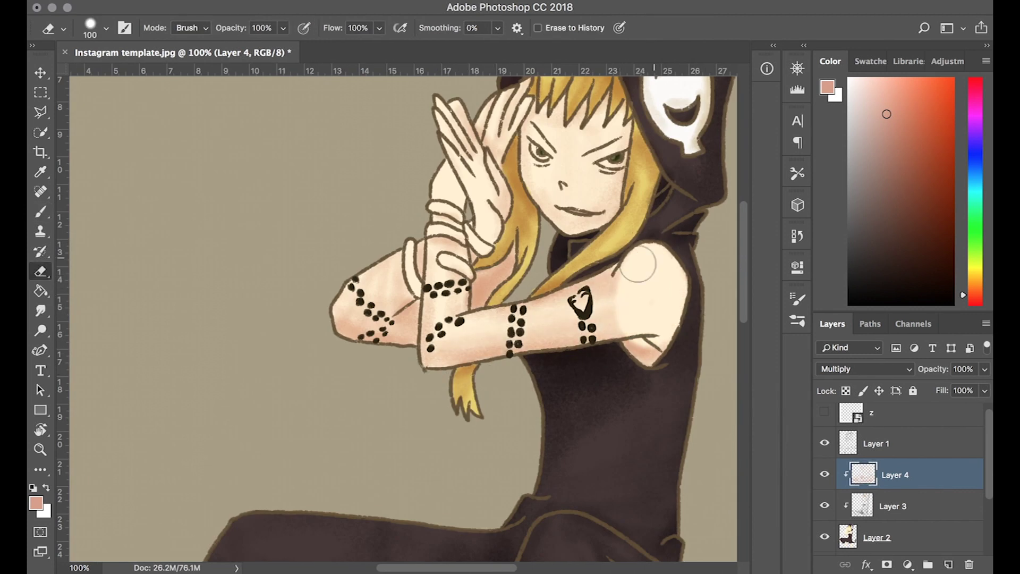
left_click_drag(627, 250, 617, 372)
key("b")
left_click_drag(616, 250, 654, 346)
left_click_drag(669, 276, 579, 335)
Readjust the brush size and target Layer 2 for the bracelets.
key("bracketleft")
scroll(473, 332, "up", 2)
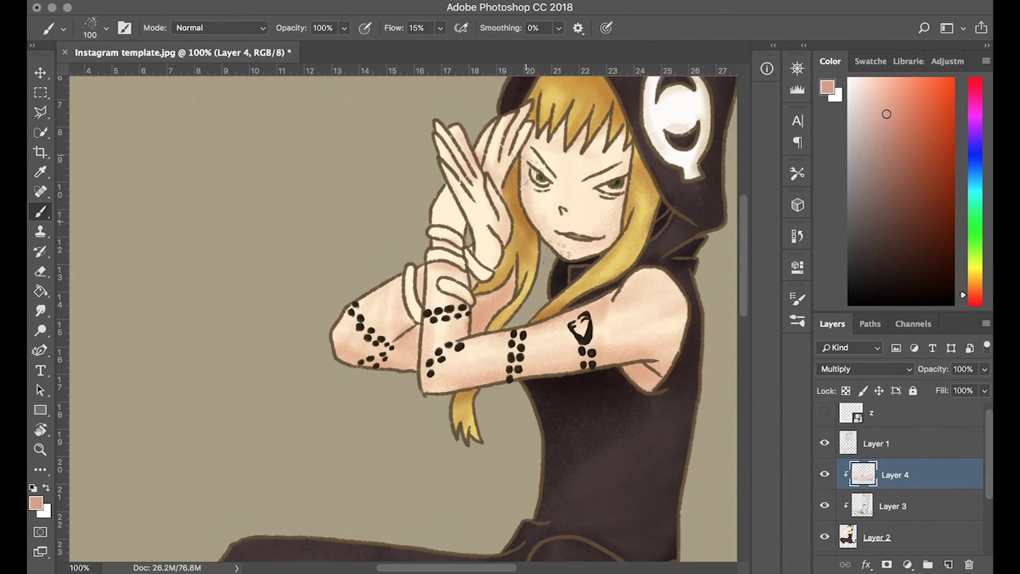
key("bracketleft")
key("bracketleft")
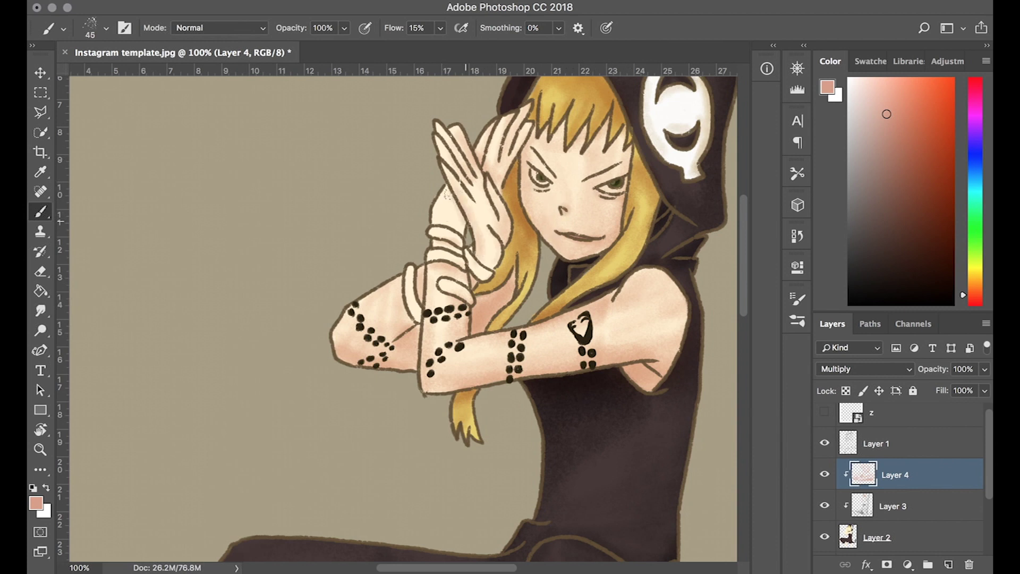
key("bracketright")
key("alt+bracketleft")
key("alt+bracketleft")
left_click(505, 266, "alt")
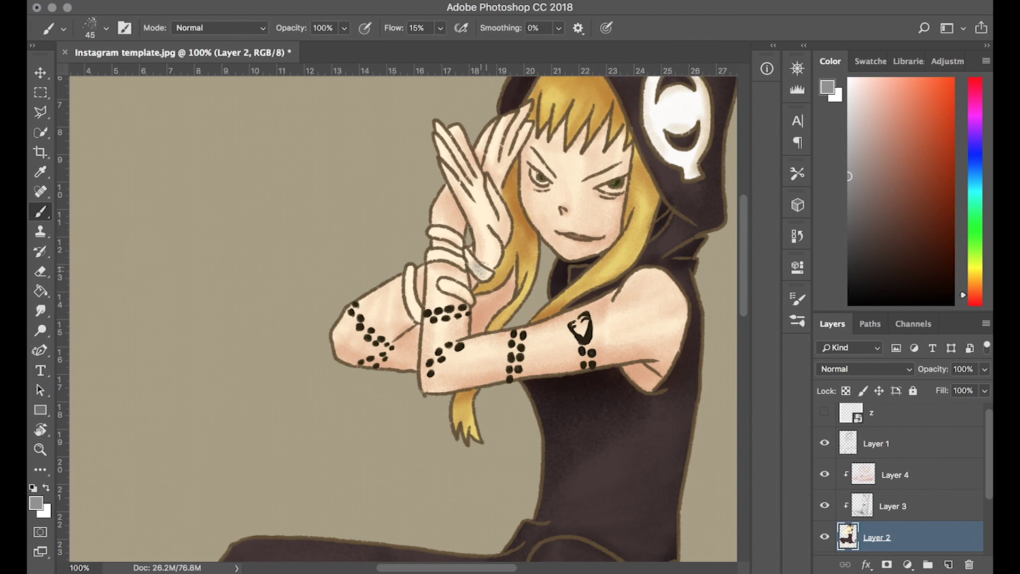
Paint grey bracelets on Layer 2 with a full-flow brush at size 20, undoing two strokes.
left_click(106, 29)
double_click(160, 209)
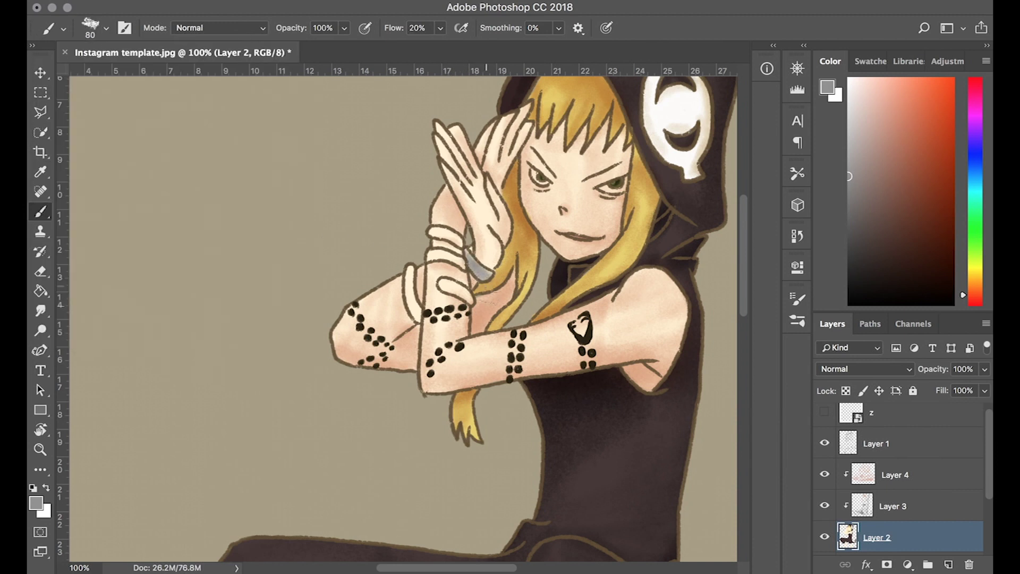
key("shift+0")
key("ctrl+alt+z")
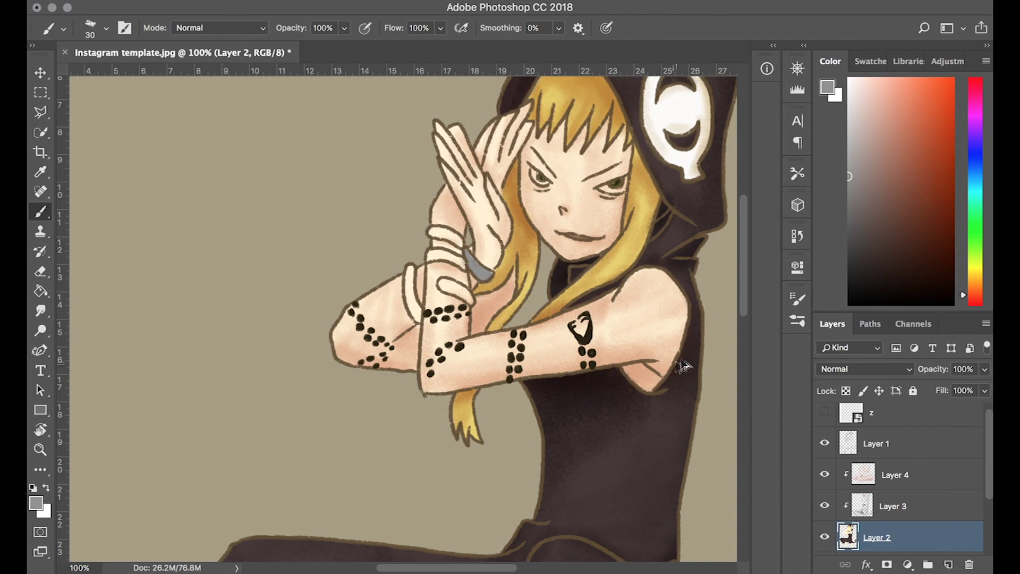
key("ctrl+alt+z")
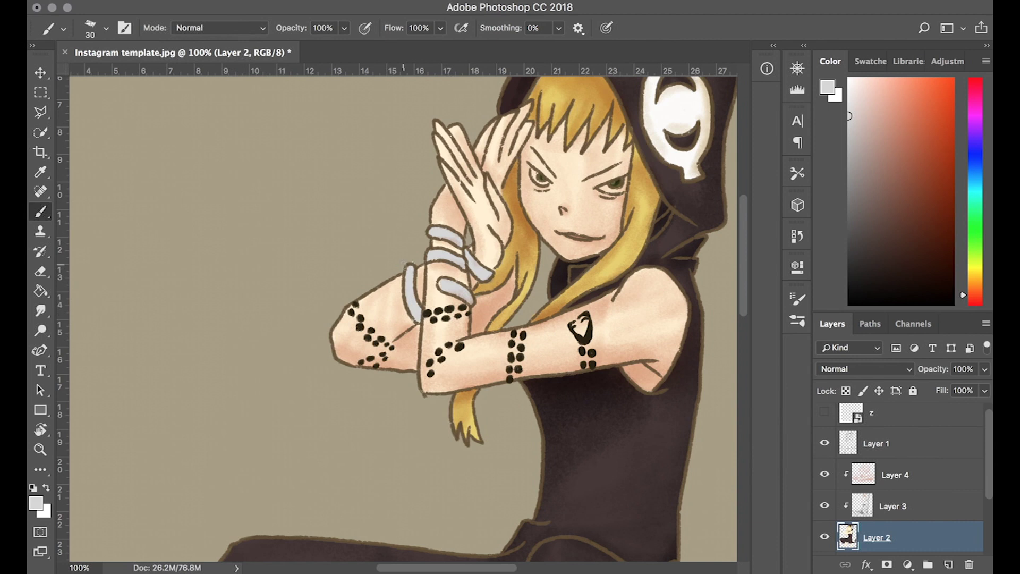
key("bracketleft")
key("e")
key("b")
Select Layer 3 with a soft textured brush and darker grey, zoomed on the wrist.
left_click(866, 476)
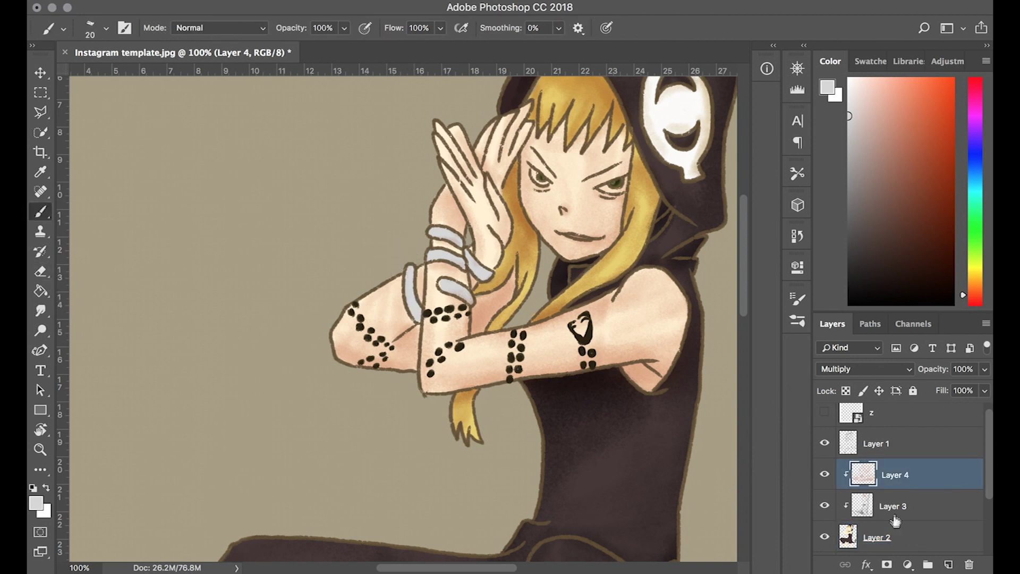
left_click(896, 521)
left_click(107, 28)
scroll(170, 249, "down", 3)
left_click(386, 343)
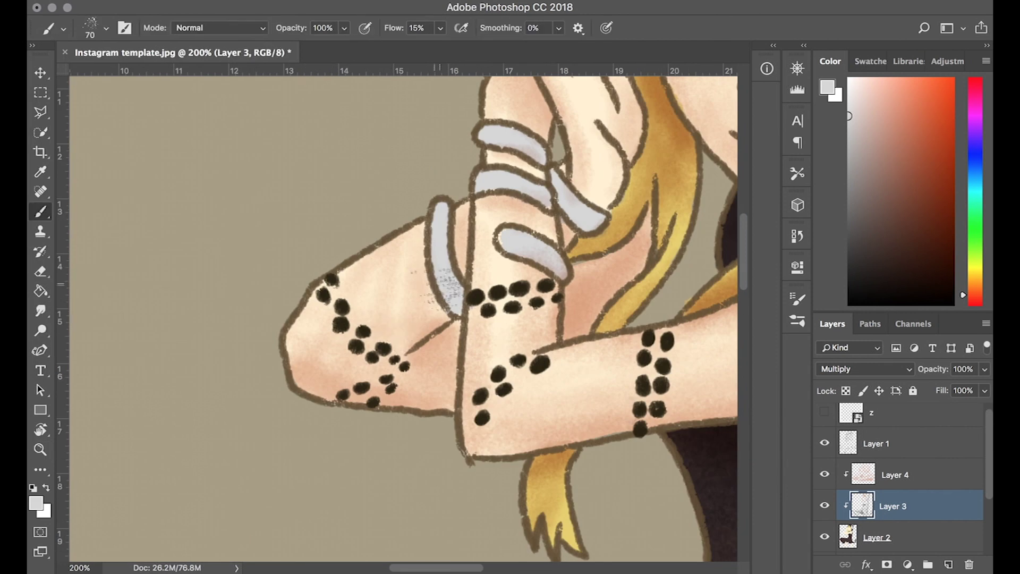
left_click(452, 276, "alt")
Shade the bracelet bands and their edges beside the arm in darker grey.
key("bracketleft")
key("bracketleft")
key("bracketleft")
mouse_move(452, 287)
left_mouse_down()
mouse_move(449, 303)
mouse_move(438, 212)
mouse_move(441, 282)
left_mouse_up()
left_click_drag(442, 213, 447, 298)
mouse_move(441, 239)
left_mouse_down()
mouse_move(523, 253)
mouse_move(564, 273)
left_mouse_up()
key("bracketleft")
left_click_drag(513, 247, 557, 274)
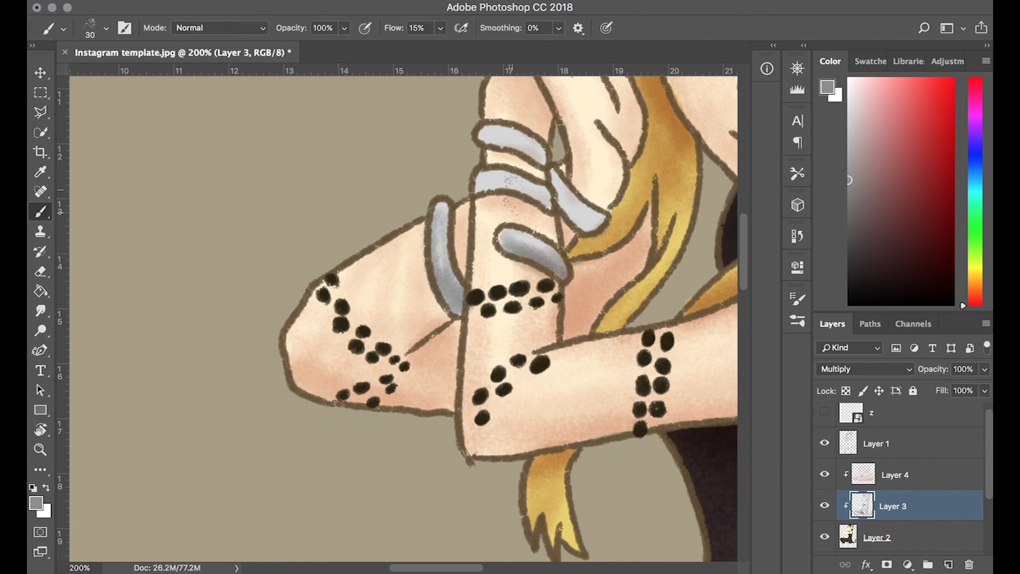
Zoom to the feet and shade the upper shin and left ankle with sampled peach skin tone.
key("z")
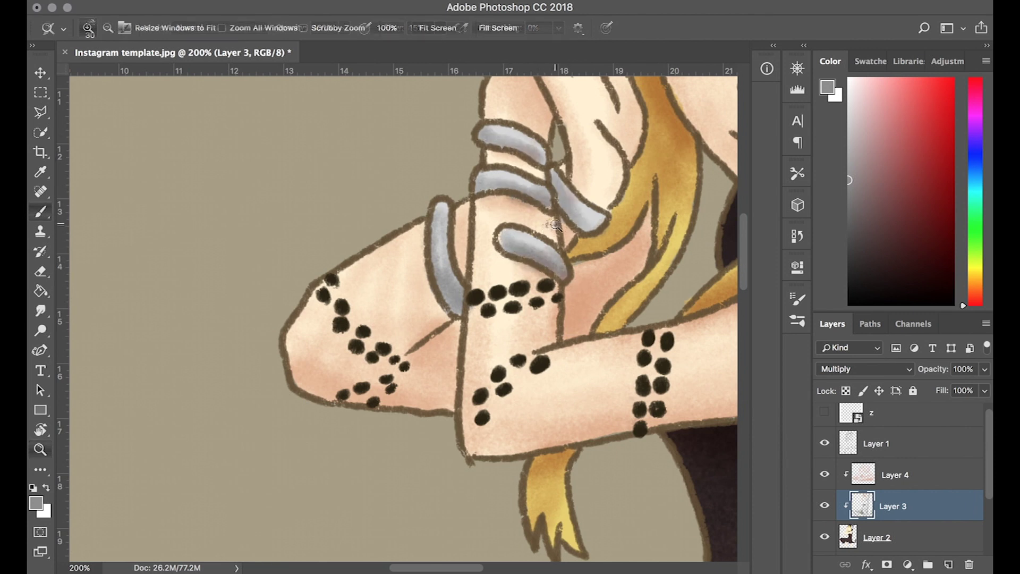
key("ctrl+minus")
key("ctrl+minus")
key("ctrl+minus")
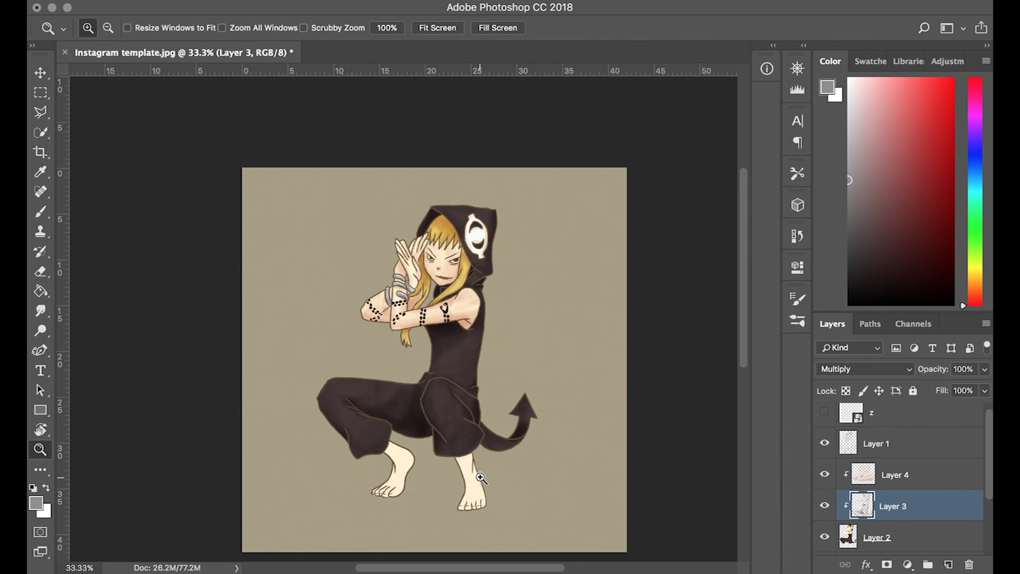
left_click(481, 478)
left_click(462, 464)
scroll(462, 463, "down", 1)
key("b")
left_click(487, 441, "alt")
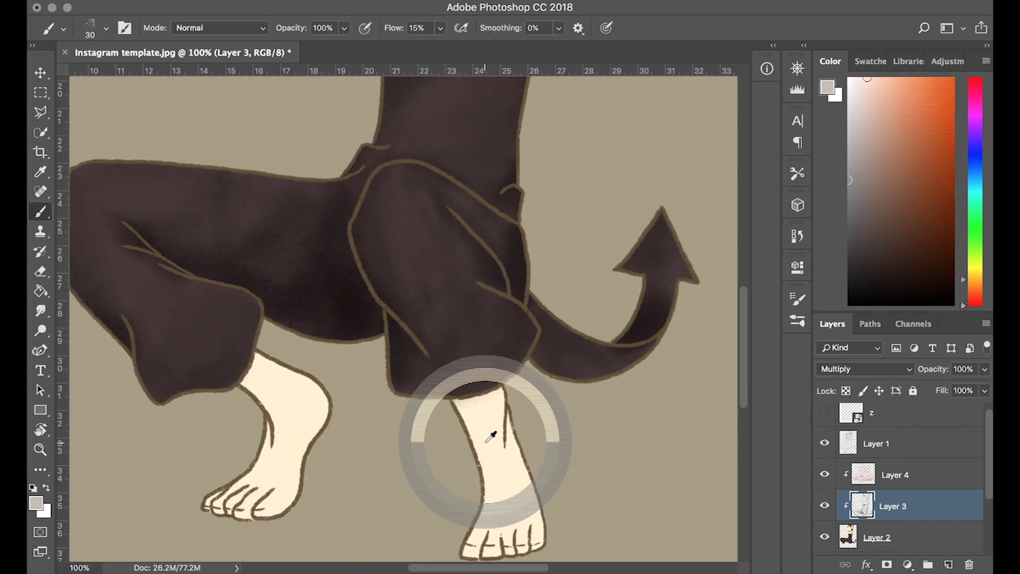
mouse_move(463, 398)
left_mouse_down()
mouse_move(494, 420)
mouse_move(500, 531)
left_mouse_up()
left_click_drag(250, 356, 298, 410)
Shrink the brush, pan around the feet, and zoom back out.
key("bracketleft")
scroll(277, 481, "down", 2)
scroll(277, 481, "left", 4)
scroll(278, 481, "up", 3)
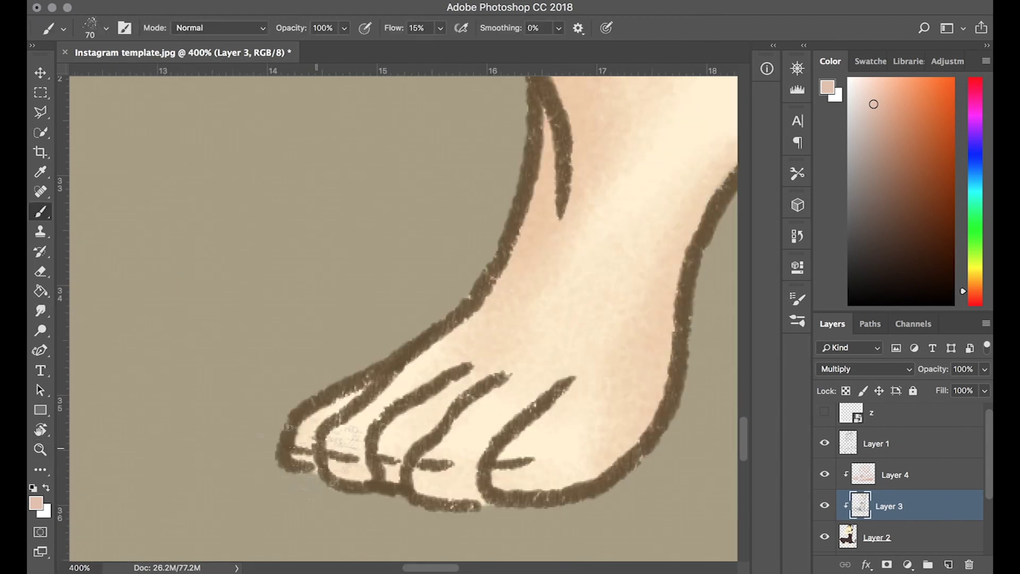
scroll(596, 417, "right", 4)
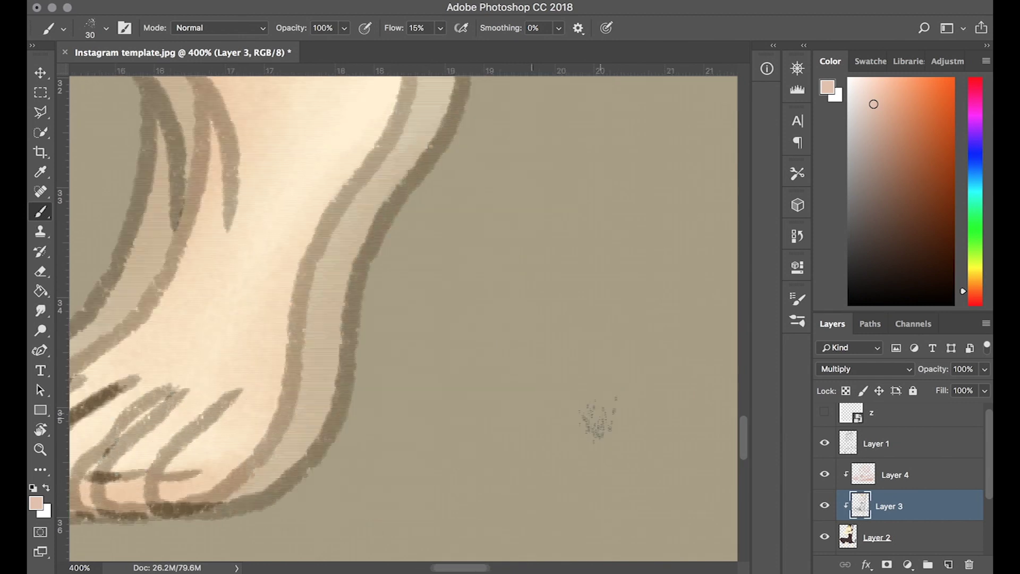
scroll(615, 422, "right", 4)
scroll(532, 415, "right", 2)
key("z")
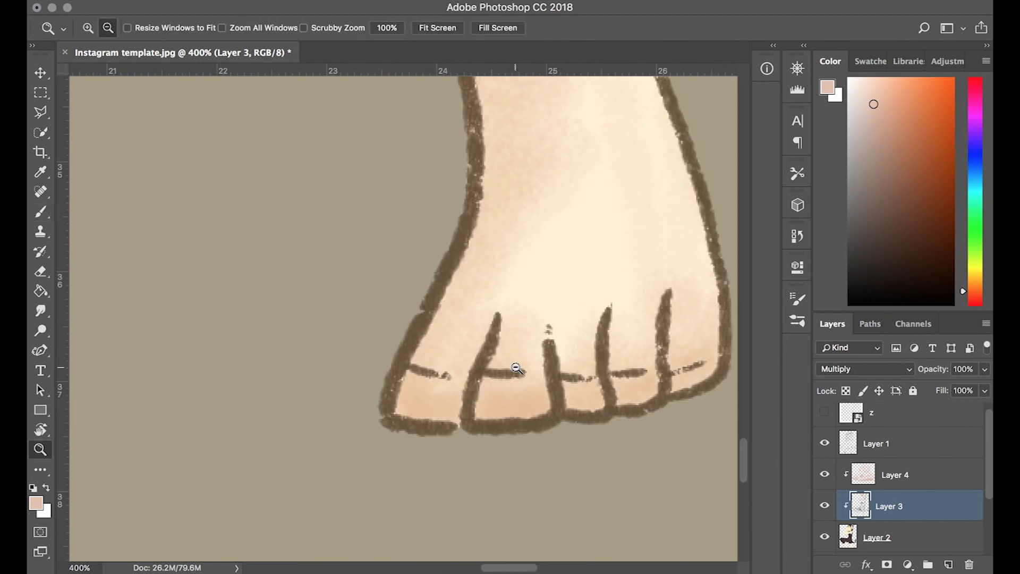
scroll(519, 367, "down", 6)
scroll(519, 367, "down", 1)
scroll(912, 483, "down", 3)
Shift the Background layer to sage green with Hue/Saturation: hue toward green, more saturation, slightly darker.
left_click(893, 541)
key("ctrl+u")
left_click_drag(761, 177, 779, 177)
left_click_drag(774, 215, 777, 210)
left_click_drag(761, 250, 751, 250)
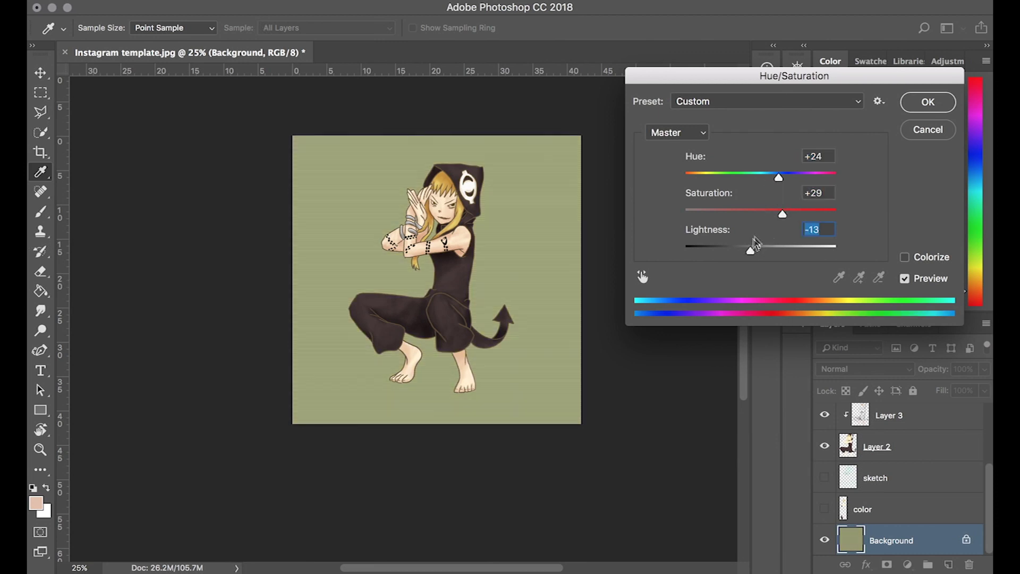
left_click_drag(779, 177, 786, 177)
key("Return")
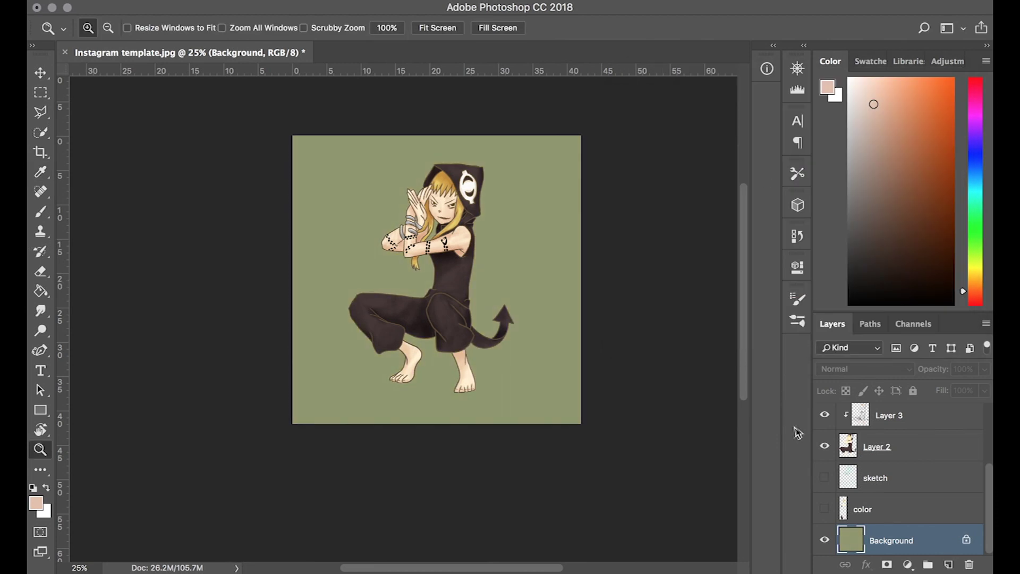
Add a new layer below Layer 1 and try a light highlight stroke on the body.
scroll(903, 478, "up", 3)
left_click(877, 451)
left_click(948, 565)
key("b")
left_click(857, 80)
left_click(473, 225)
mouse_move(465, 300)
left_mouse_down()
mouse_move(414, 335)
mouse_move(449, 348)
left_mouse_up()
Undo the test stroke and paint soft 46% opacity highlights on the torso and tail.
key("ctrl+z")
key("bracketright")
key("bracketright")
key("4")
key("6")
left_click_drag(529, 400, 541, 414)
Highlight the thighs, knee and lower leg, undoing a hood highlight.
key("bracketleft")
mouse_move(412, 372)
left_mouse_down()
mouse_move(420, 419)
mouse_move(457, 454)
left_mouse_up()
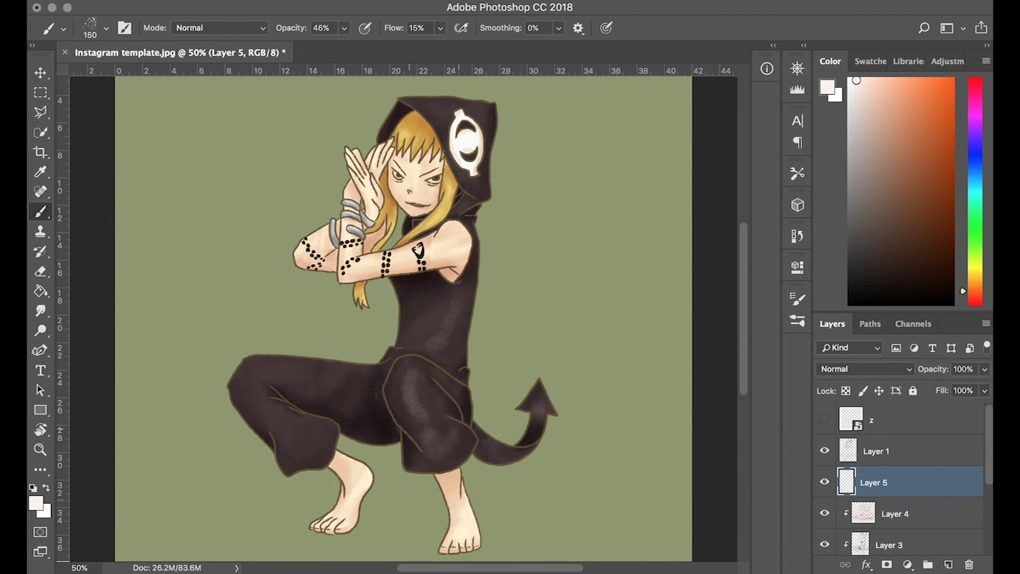
left_click_drag(250, 372, 356, 364)
left_click_drag(250, 404, 313, 433)
key("bracketleft")
key("bracketleft")
key("bracketleft")
mouse_move(430, 109)
left_mouse_down()
mouse_move(481, 115)
mouse_move(425, 114)
left_mouse_up()
key("ctrl+z")
key("bracketright")
Zoom in, raise brush opacity to 83%, and add a faint forearm highlight.
key("bracketleft")
key("ctrl+plus")
key("8")
key("3")
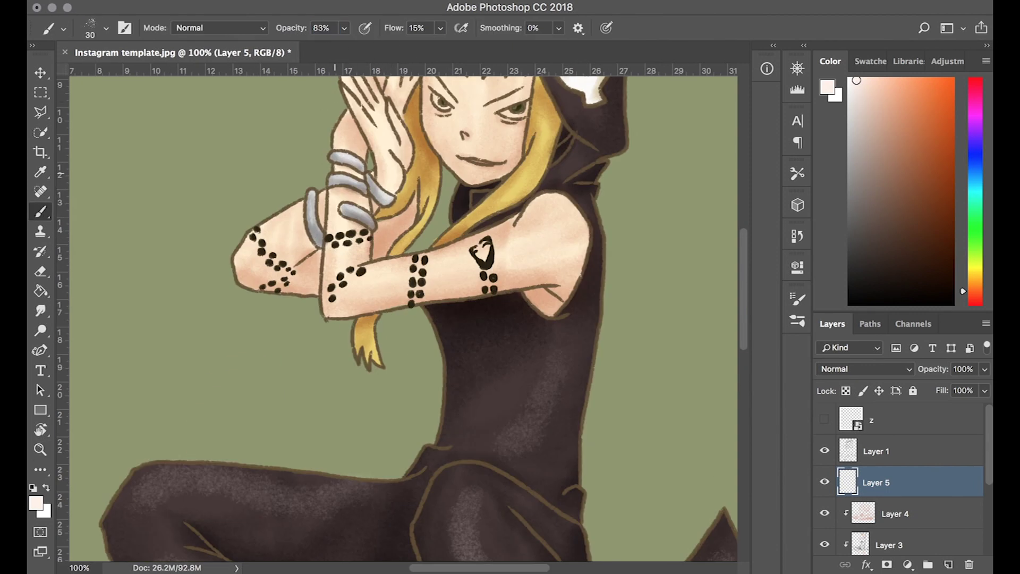
key("bracketright")
key("bracketright")
key("bracketright")
key("bracketright")
key("bracketright")
left_click_drag(313, 234, 269, 255)
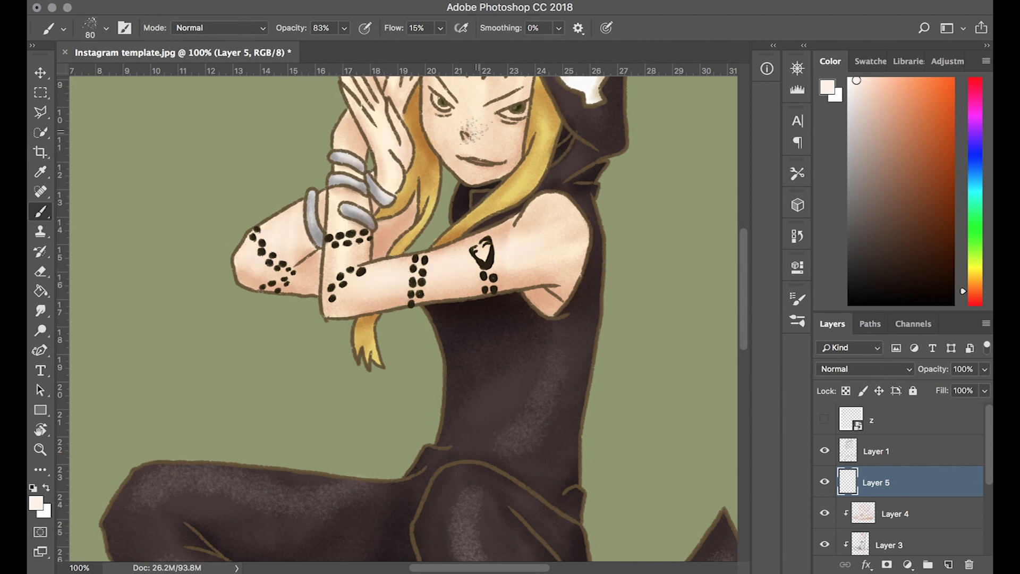
Zoom out and view the finished artwork in full-screen mode.
scroll(471, 186, "down", 2)
scroll(473, 265, "down", 4)
scroll(479, 345, "down", 5)
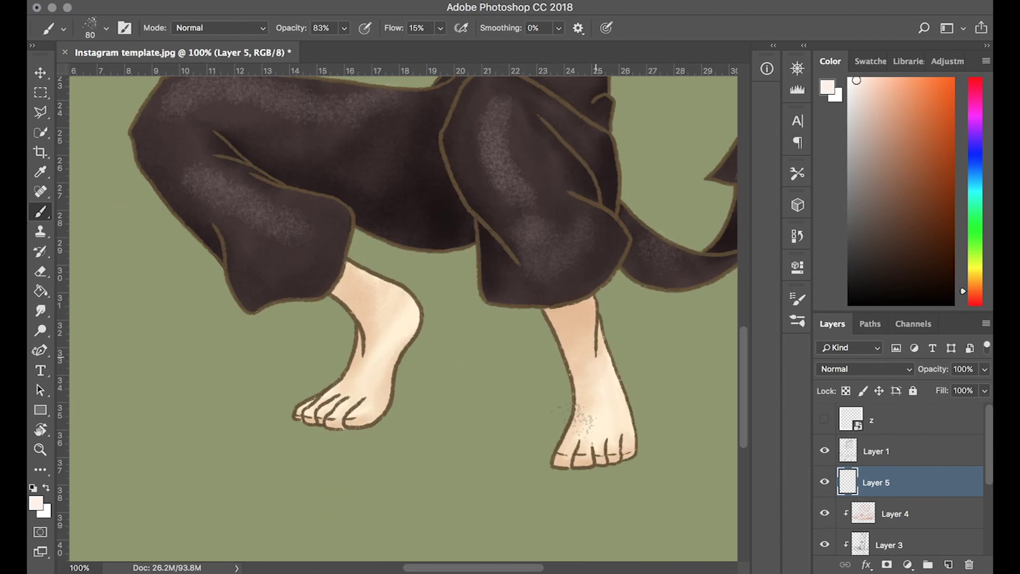
key("z")
left_click(539, 343, "alt")
left_click(539, 343, "alt")
left_click(543, 364, "alt")
left_click(543, 364, "alt")
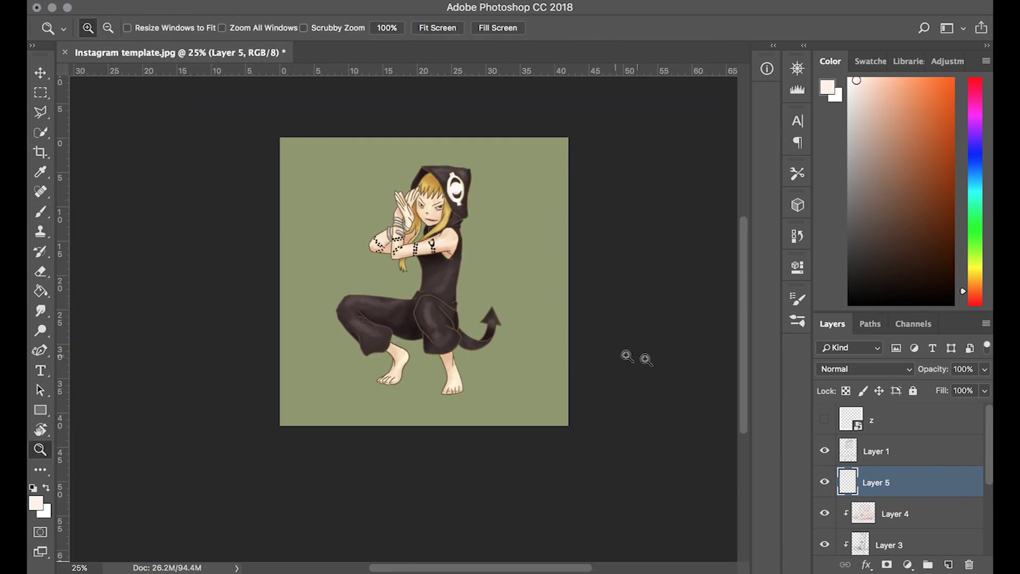
key("f")
key("ctrl+plus")
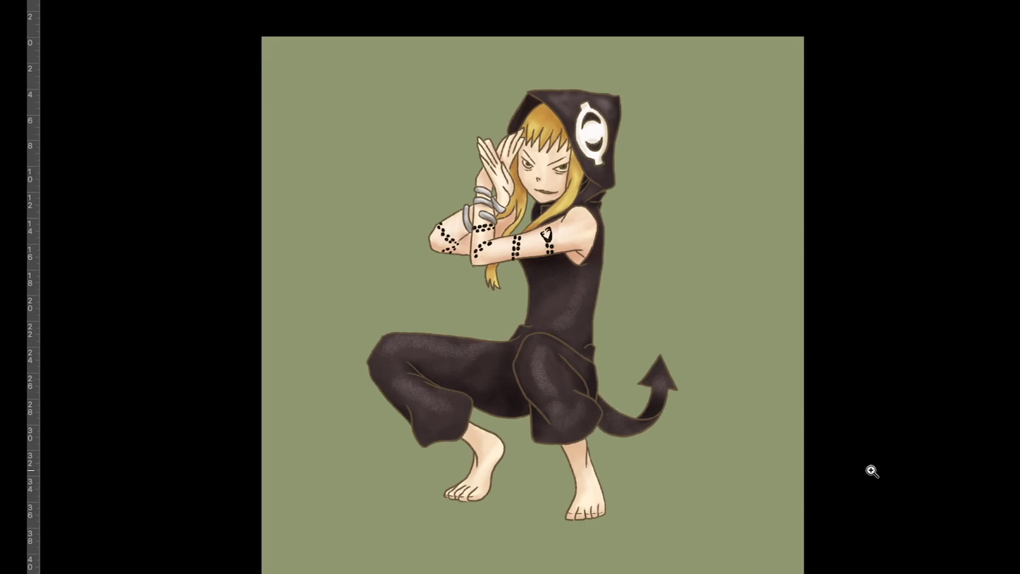